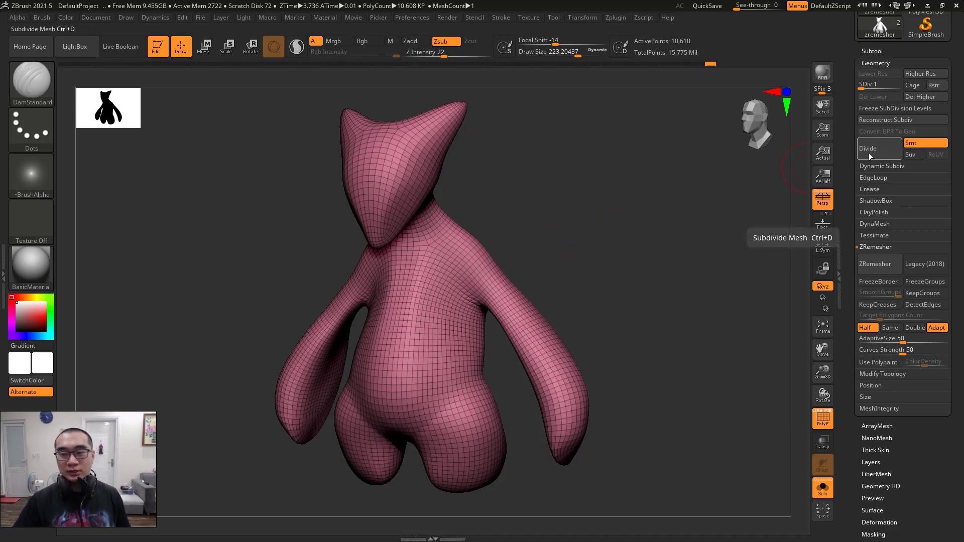
Step: Examine the wireframe around the neck and shoulder at subdivision level 1, with the draw size reduced to about 95
drag(653, 230, 672, 215)
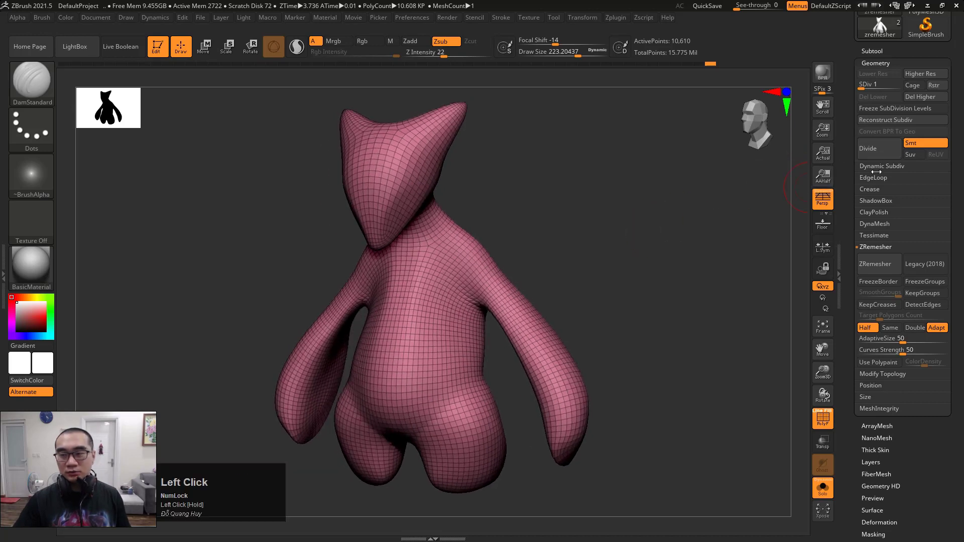
click(863, 91)
mouse_move(867, 88)
mouse_down()
mouse_move(900, 89)
mouse_move(860, 87)
mouse_up()
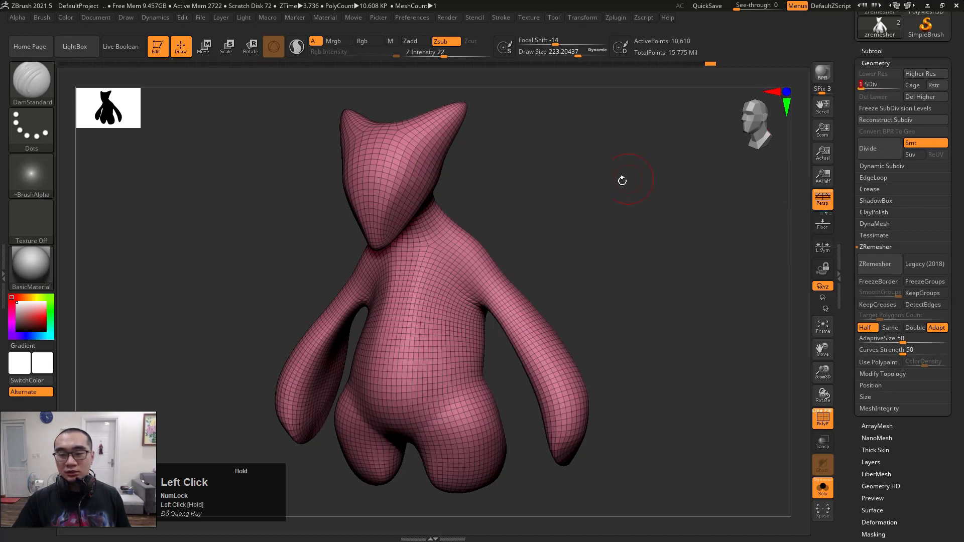
ctrl+right_drag(555, 237, 587, 211)
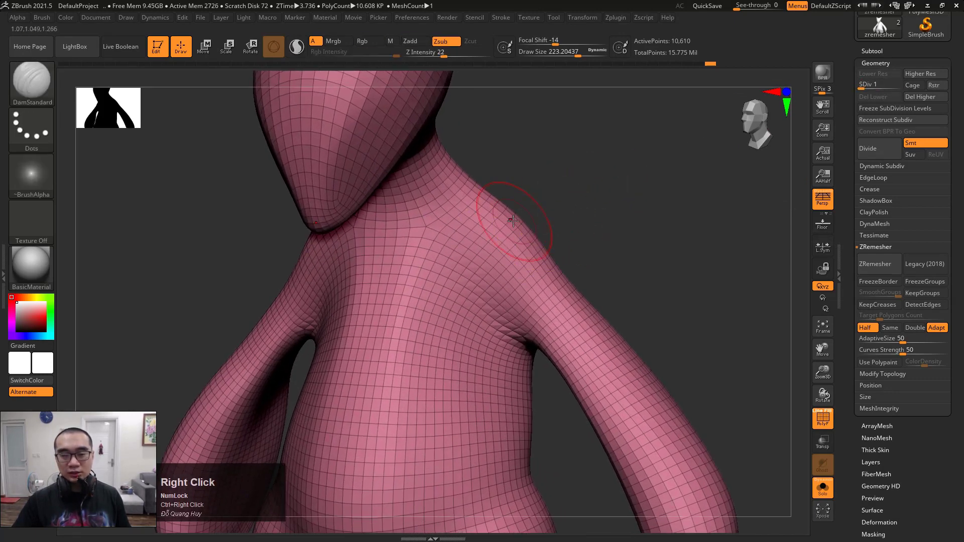
key(space)
drag(517, 220, 505, 220)
alt+drag(612, 197, 620, 217)
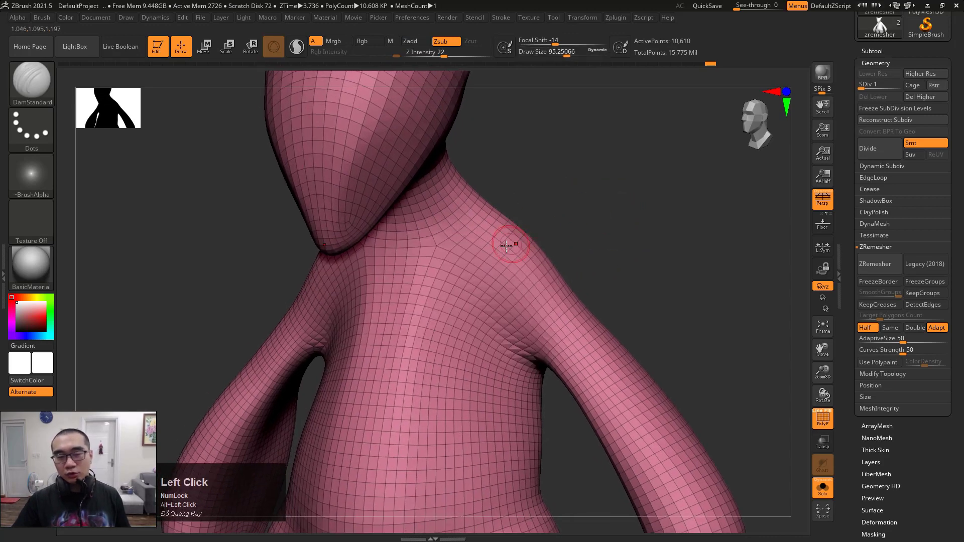
mouse_move(447, 254)
ctrl+right_down()
mouse_move(472, 264)
mouse_move(472, 252)
ctrl+right_up()
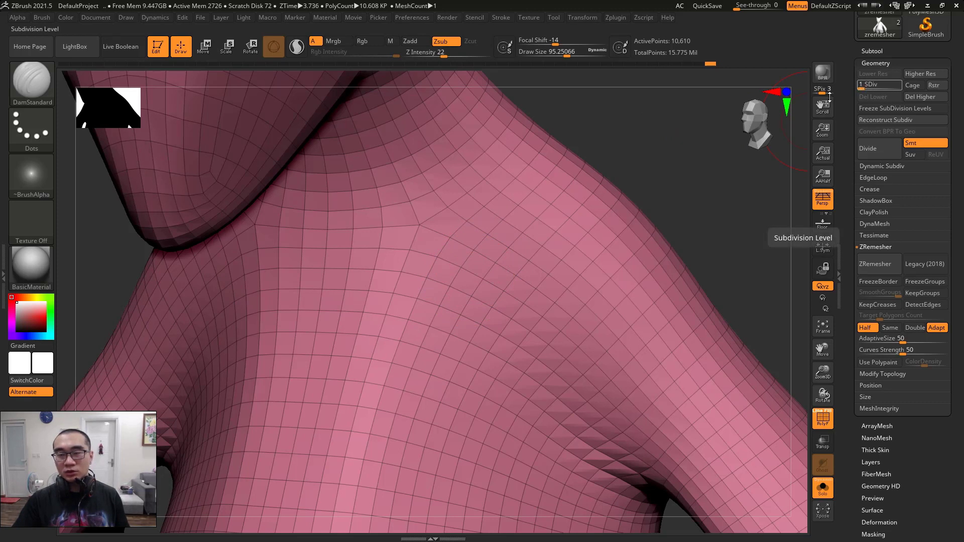
Step: Switch the mesh to subdivision level 2 and reduce the brush draw size to about 52
drag(862, 85, 867, 88)
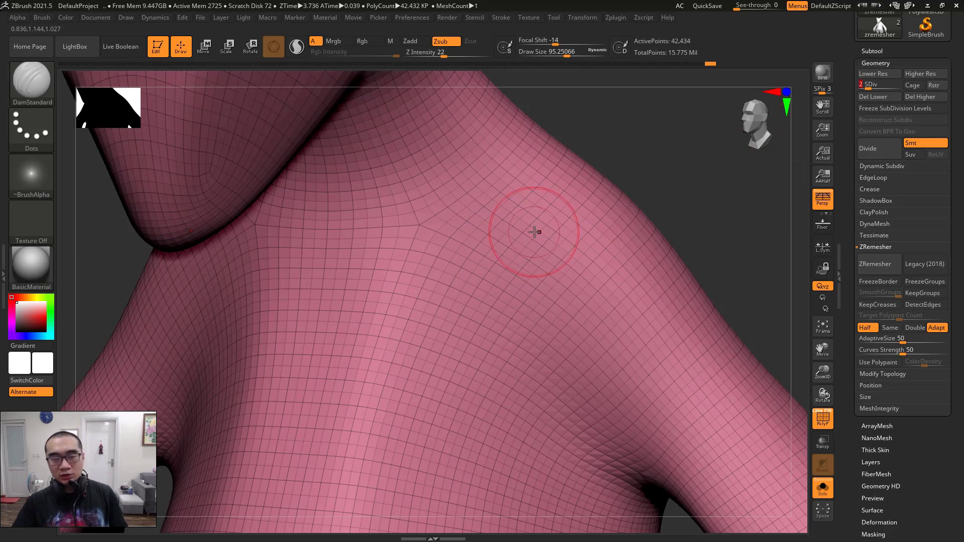
key(space)
drag(670, 158, 662, 158)
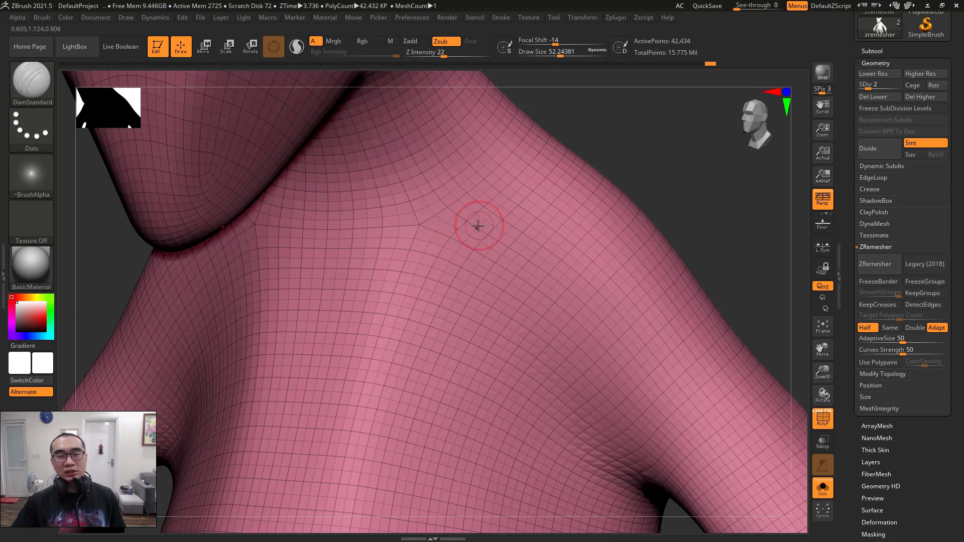
Step: Annotate the shoulder with a red four-sided polygon split into a grid of smaller quads, and clear the drawing
key(ctrl+1)
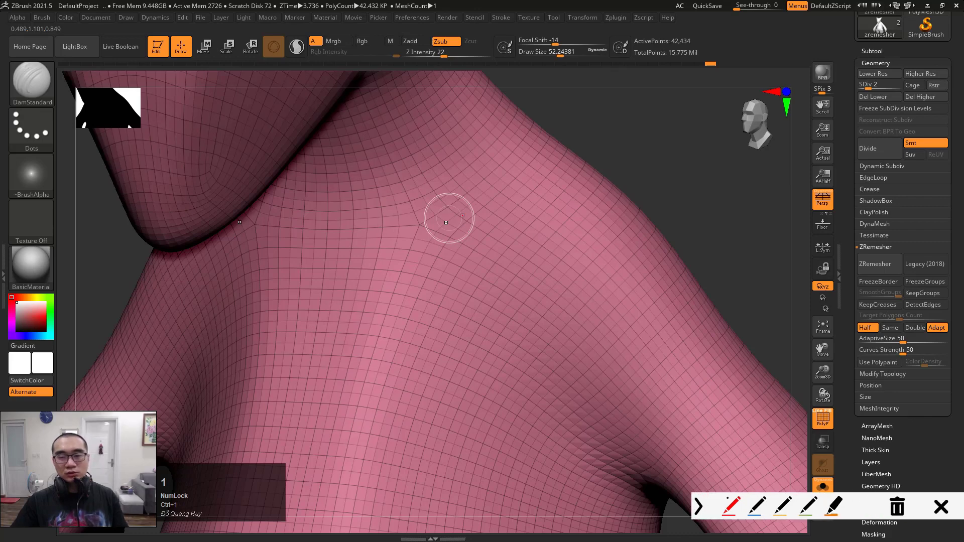
drag(461, 160, 473, 221)
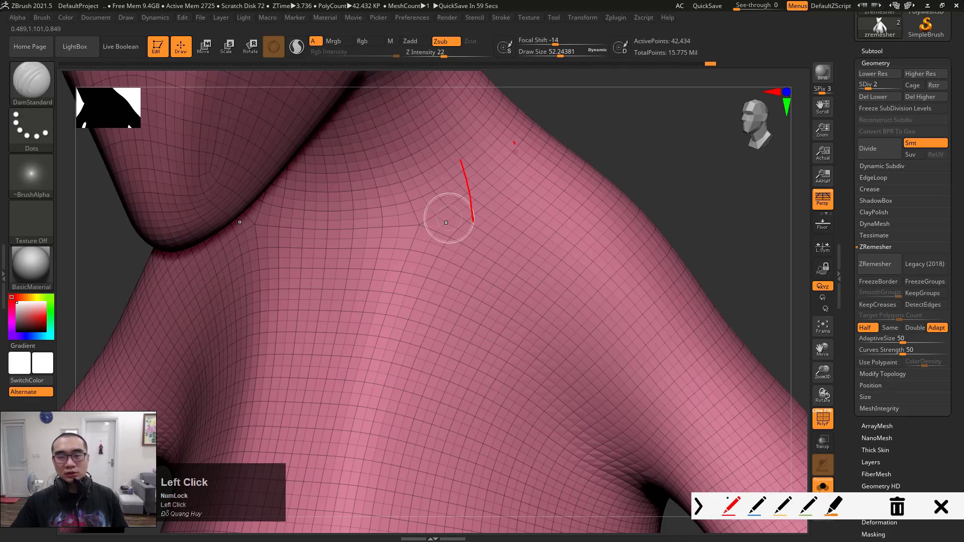
drag(515, 143, 523, 213)
drag(455, 154, 526, 143)
drag(471, 227, 537, 213)
drag(463, 187, 525, 178)
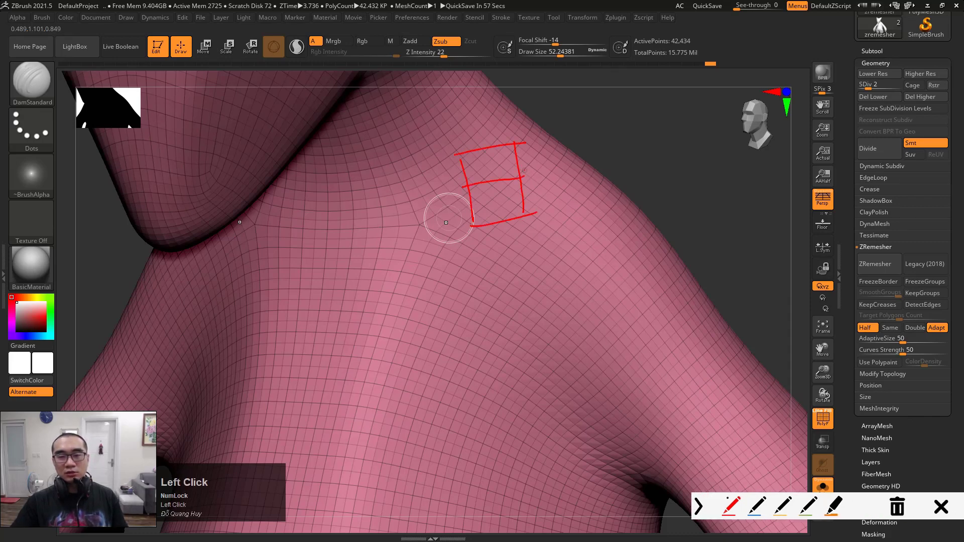
drag(487, 147, 499, 232)
mouse_move(475, 151)
mouse_down()
mouse_move(487, 227)
mouse_move(510, 216)
mouse_up()
mouse_move(453, 168)
mouse_down()
mouse_move(517, 161)
mouse_move(487, 217)
mouse_up()
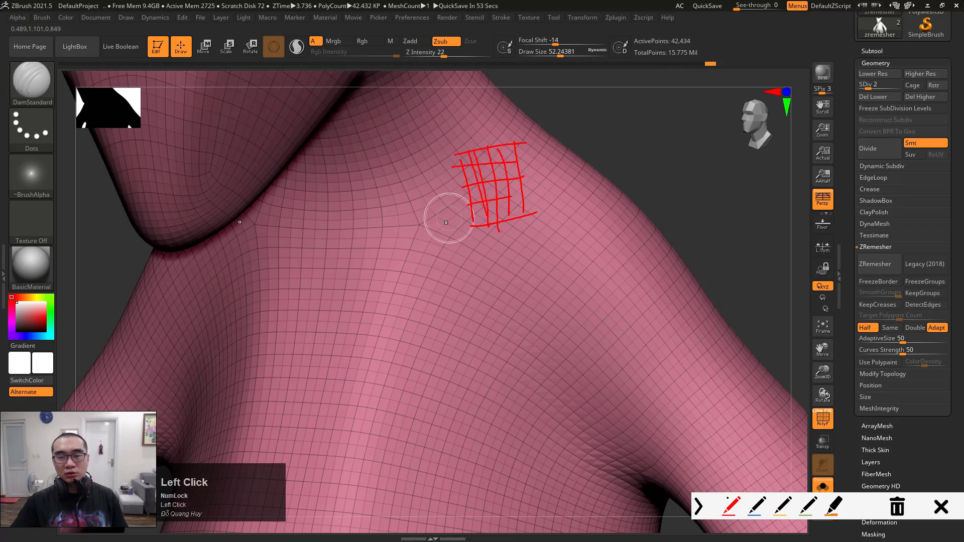
mouse_move(486, 164)
mouse_down()
mouse_move(497, 223)
mouse_move(509, 203)
mouse_up()
drag(476, 176, 518, 171)
mouse_move(497, 192)
mouse_down()
mouse_move(531, 184)
mouse_move(505, 171)
mouse_move(536, 235)
mouse_up()
key(Escape)
Step: Draw a red triangle on the shoulder with edge lines crossing its sides and meeting at a marked centre point
key(ctrl+shift+1)
drag(511, 166, 539, 236)
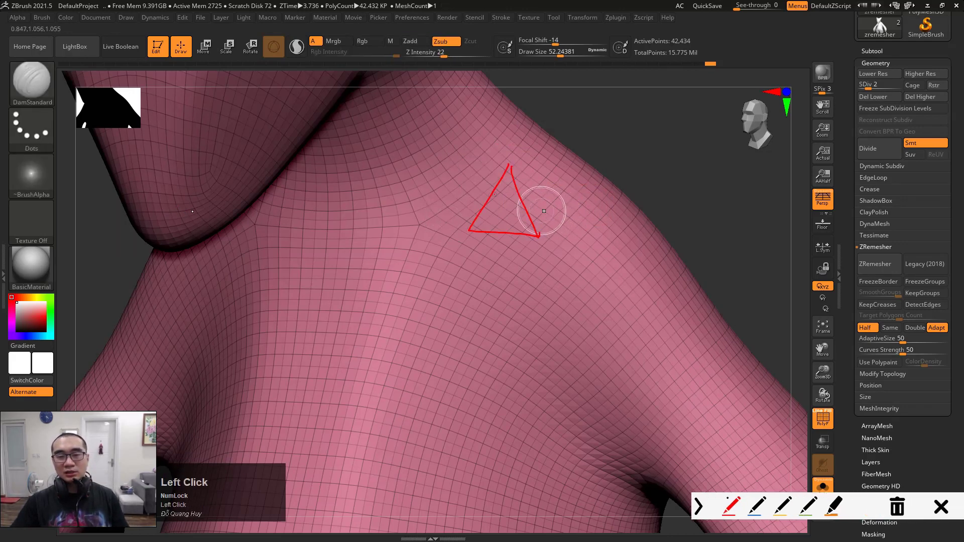
drag(486, 188, 548, 184)
drag(506, 213, 499, 262)
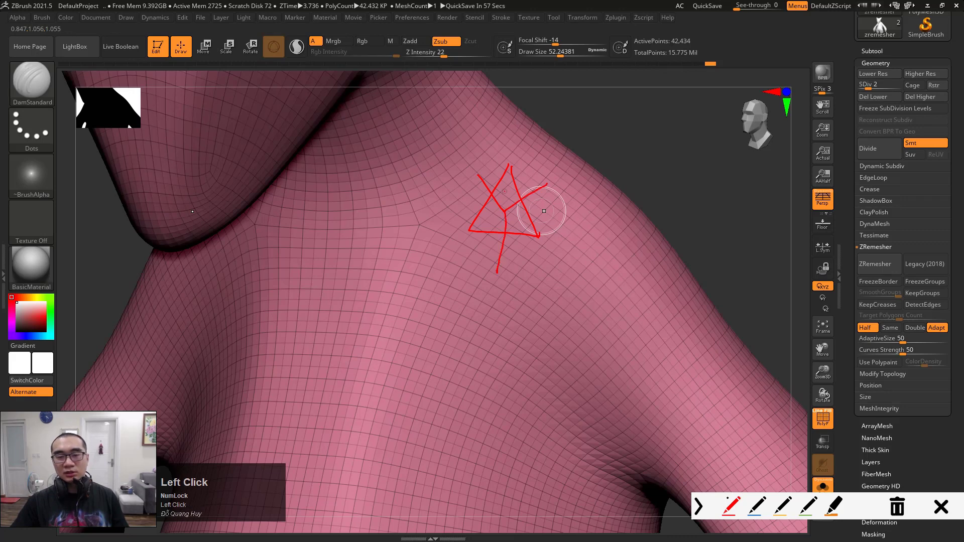
mouse_move(493, 164)
mouse_down()
mouse_move(512, 196)
mouse_move(534, 175)
mouse_move(508, 215)
mouse_up()
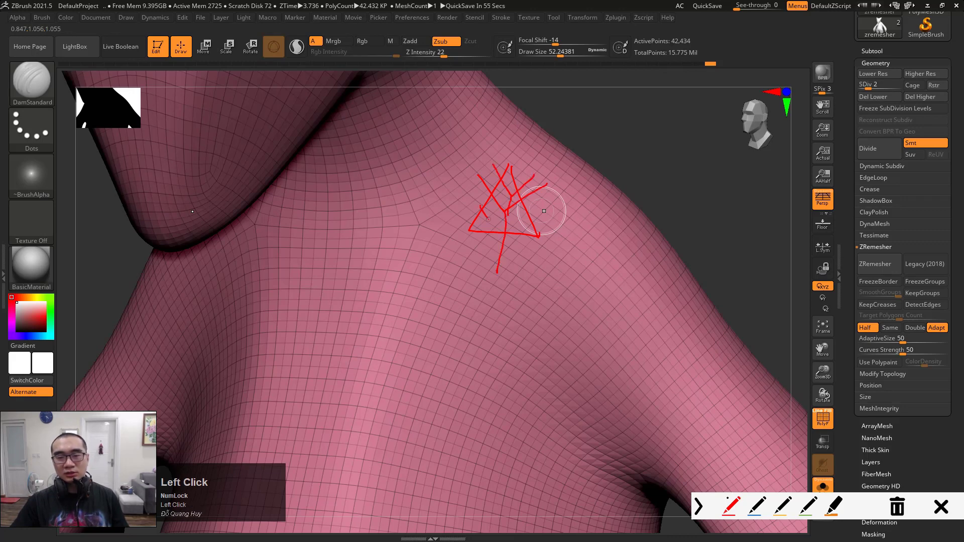
mouse_move(481, 263)
mouse_down()
mouse_move(494, 219)
mouse_move(533, 232)
mouse_up()
mouse_move(519, 221)
mouse_down()
mouse_move(549, 201)
mouse_move(521, 291)
mouse_up()
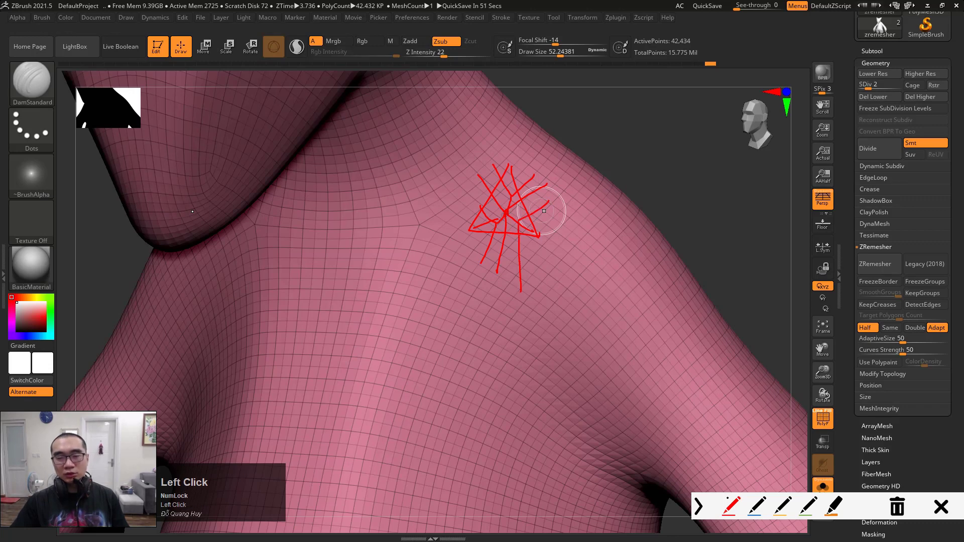
click(507, 215)
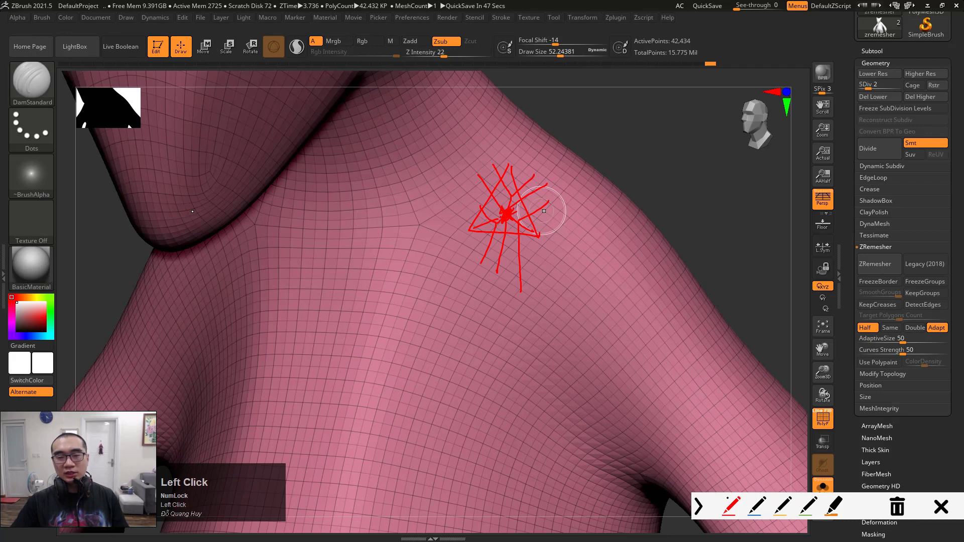
Step: Add more red strokes radiating from the triangle's centre to illustrate edges crowding around a pole
drag(489, 171, 509, 202)
drag(543, 175, 514, 206)
drag(488, 178, 497, 206)
drag(463, 225, 480, 266)
drag(519, 236, 513, 274)
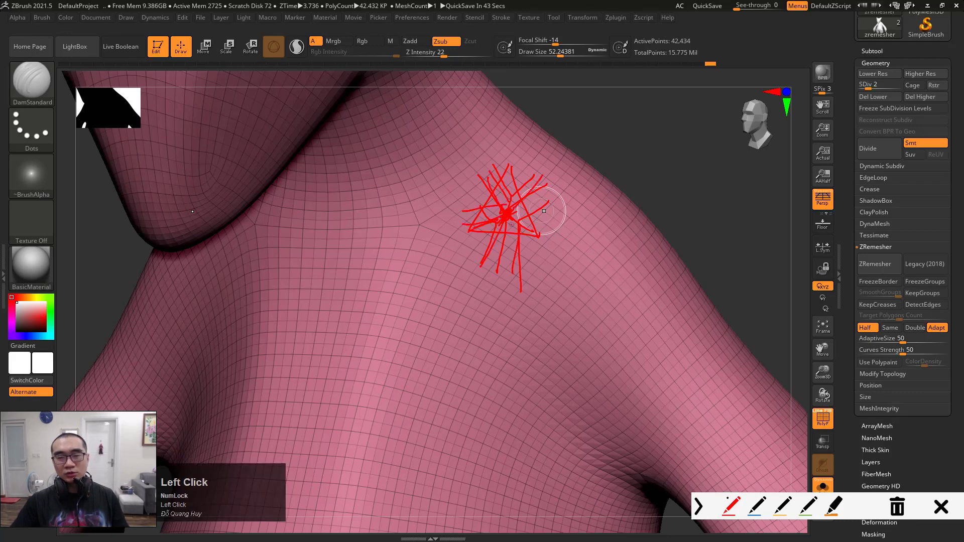
drag(518, 206, 559, 183)
mouse_move(522, 224)
mouse_down()
mouse_move(563, 211)
mouse_move(504, 216)
mouse_up()
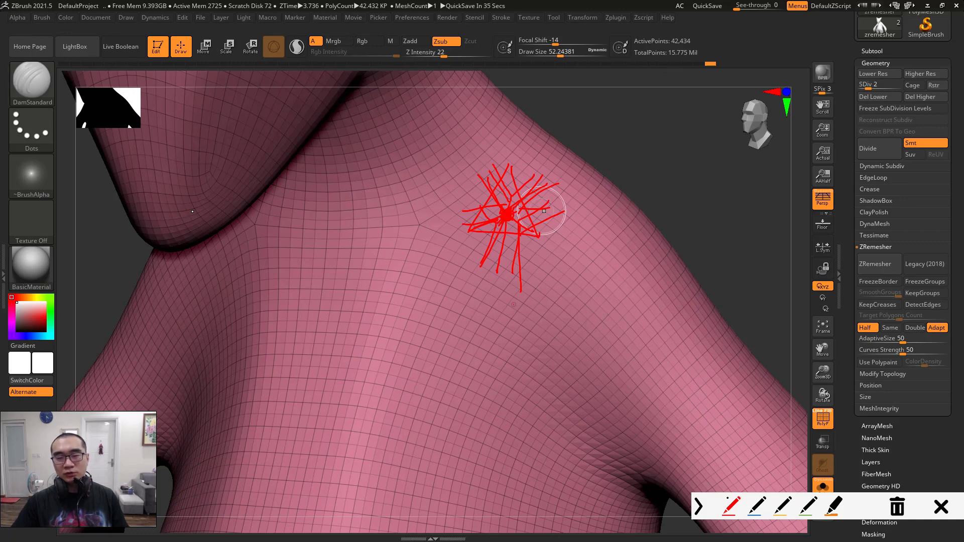
Step: Draw a bent line with an arrow at its corner, mark the mesh pole below the neck, and clear the annotations
mouse_move(522, 304)
mouse_down()
mouse_move(559, 282)
mouse_move(626, 275)
mouse_up()
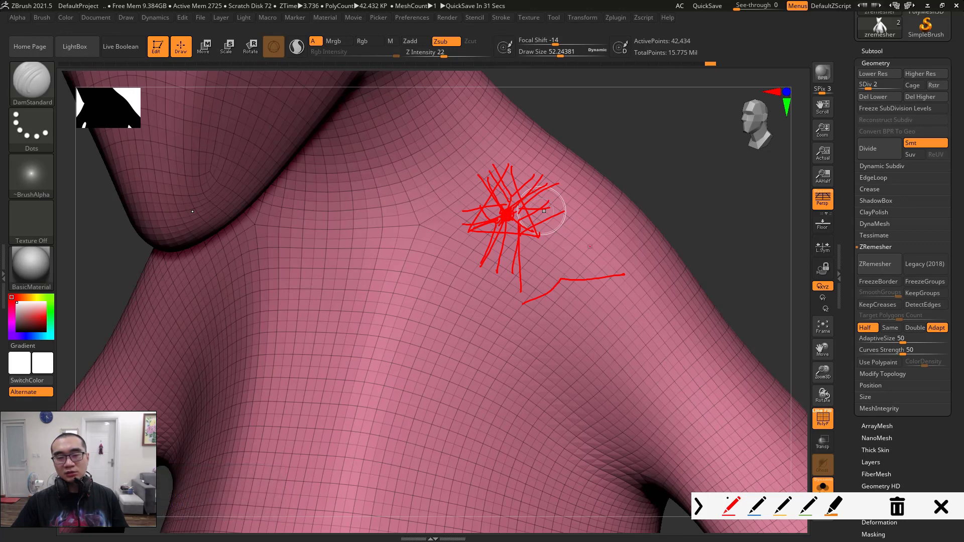
drag(585, 233, 579, 243)
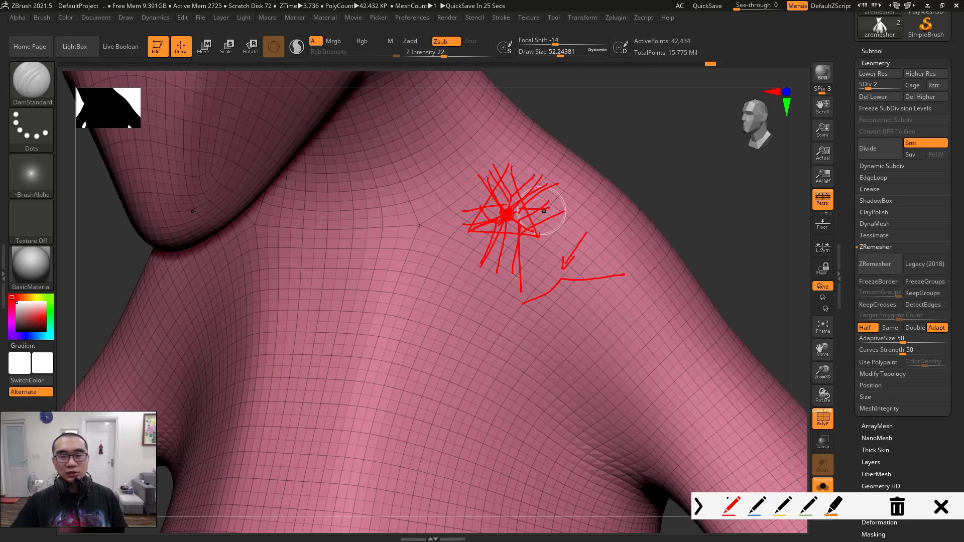
click(420, 224)
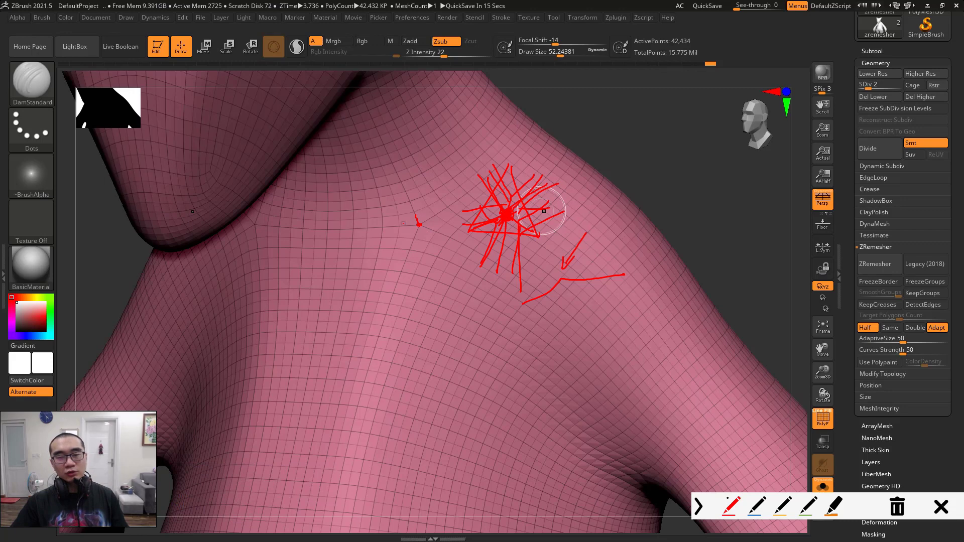
drag(406, 223, 422, 224)
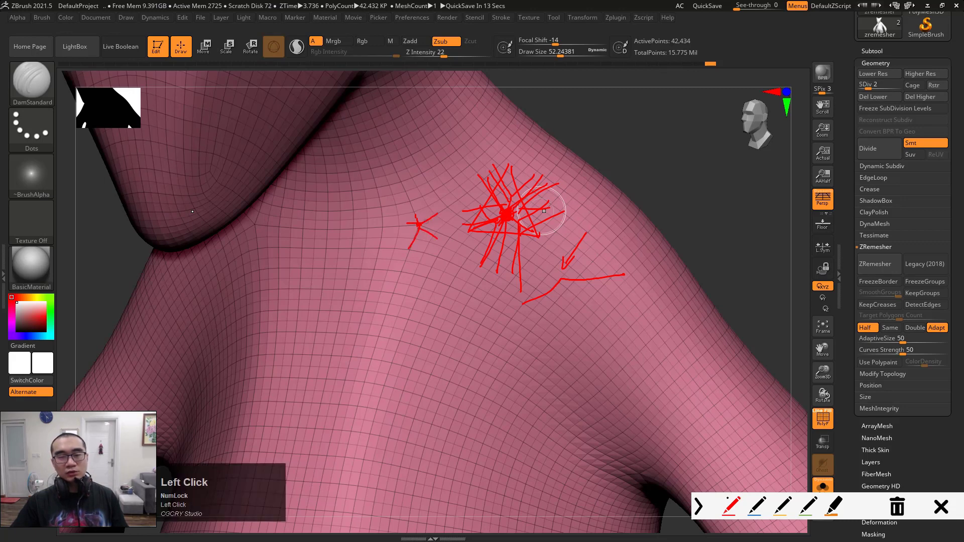
key(Escape)
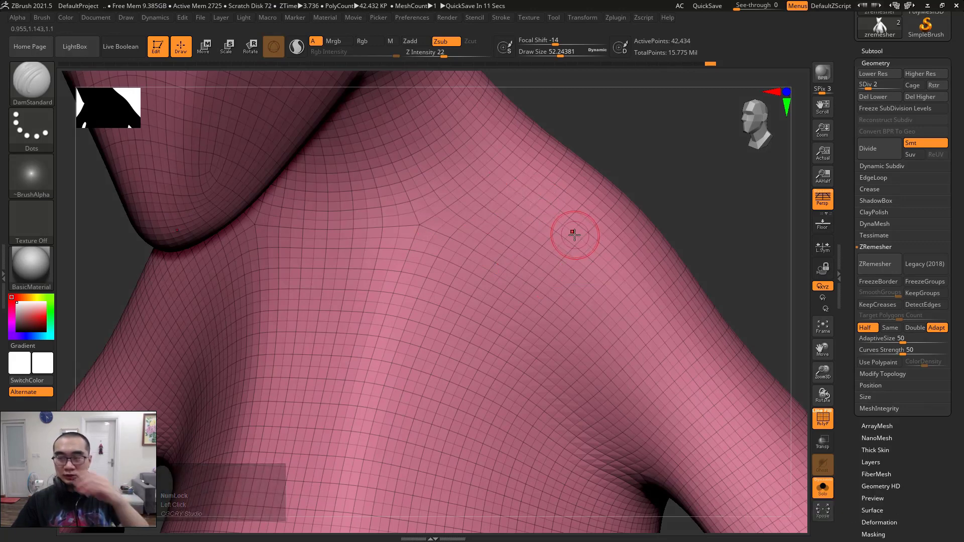
Step: Compare the mesh's active point count at subdivision levels 1, 3 and 4
mouse_move(680, 164)
mouse_down()
mouse_move(655, 159)
mouse_move(668, 167)
mouse_up()
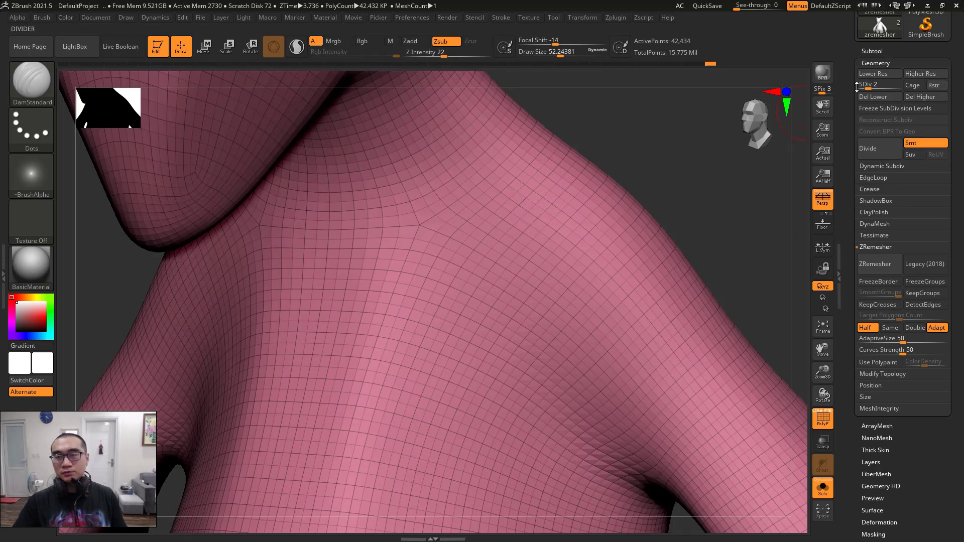
click(873, 74)
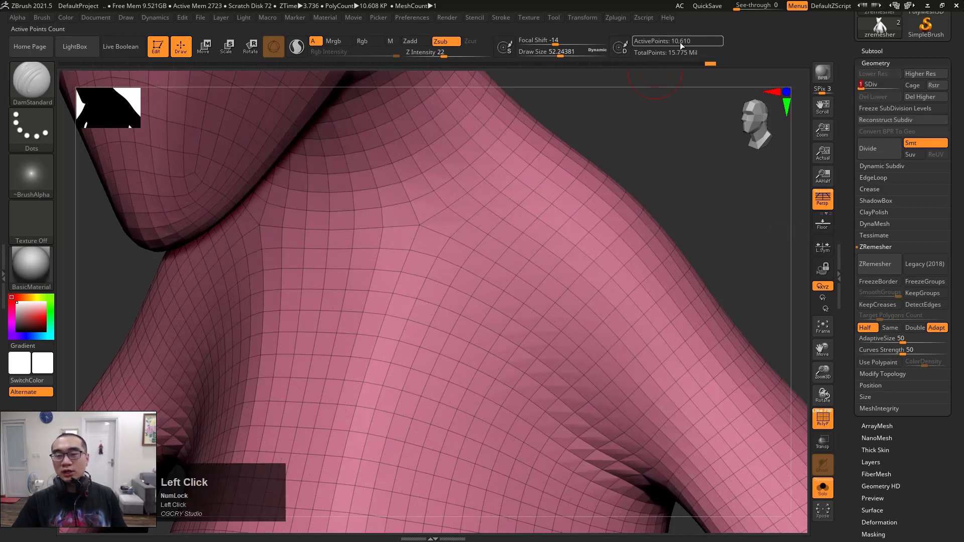
drag(861, 88, 888, 89)
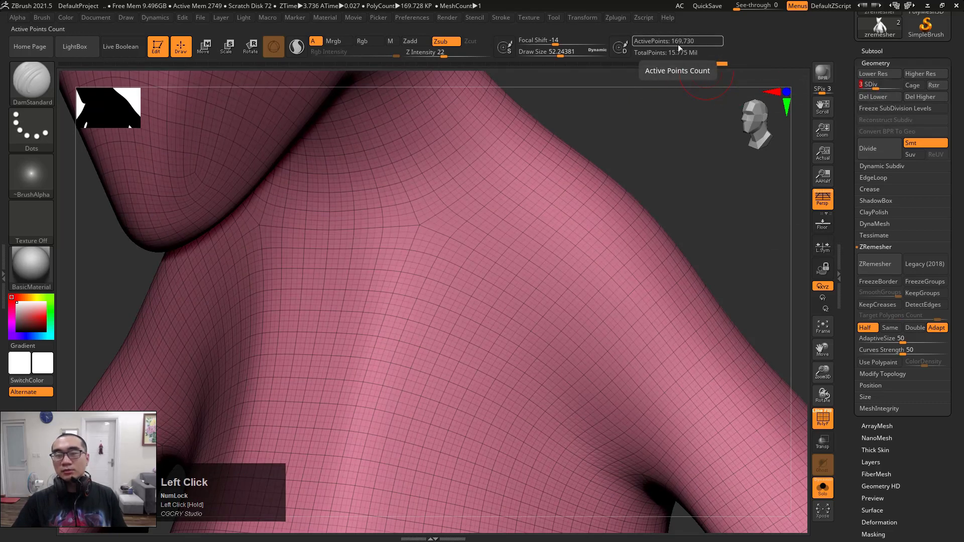
click(882, 88)
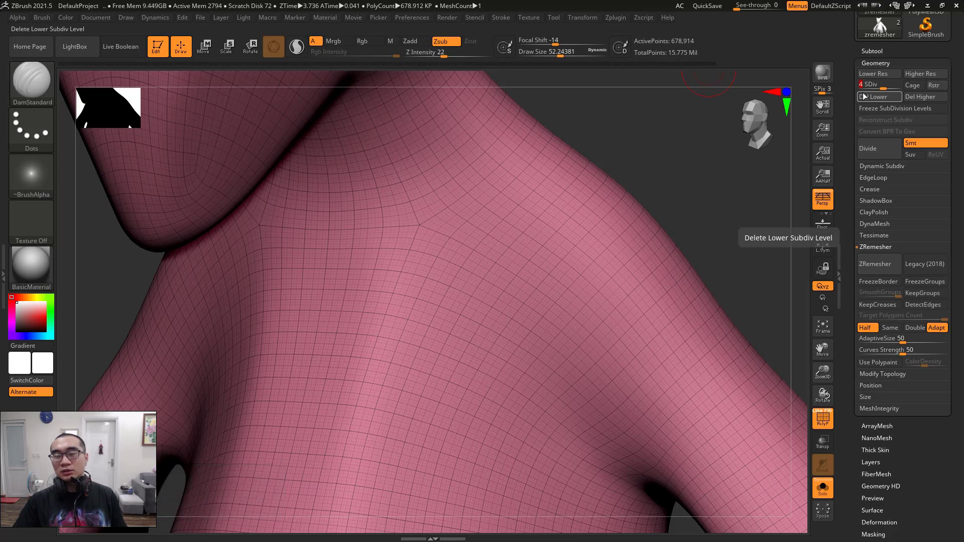
Step: Handwrite the red note "Subdiv 1 = 10k" beside the shoulder
key(ctrl+shift)
key(ctrl+shift+1)
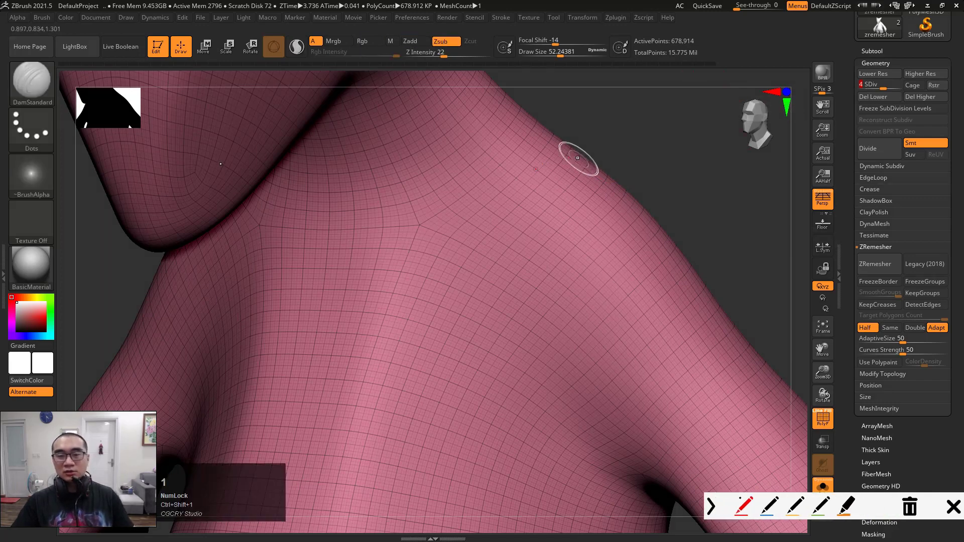
drag(545, 164, 525, 190)
drag(551, 170, 560, 182)
mouse_move(569, 155)
mouse_down()
mouse_move(572, 187)
mouse_move(602, 173)
mouse_move(586, 187)
mouse_up()
mouse_move(598, 160)
mouse_down()
mouse_move(598, 189)
mouse_move(608, 187)
mouse_up()
drag(620, 167, 626, 187)
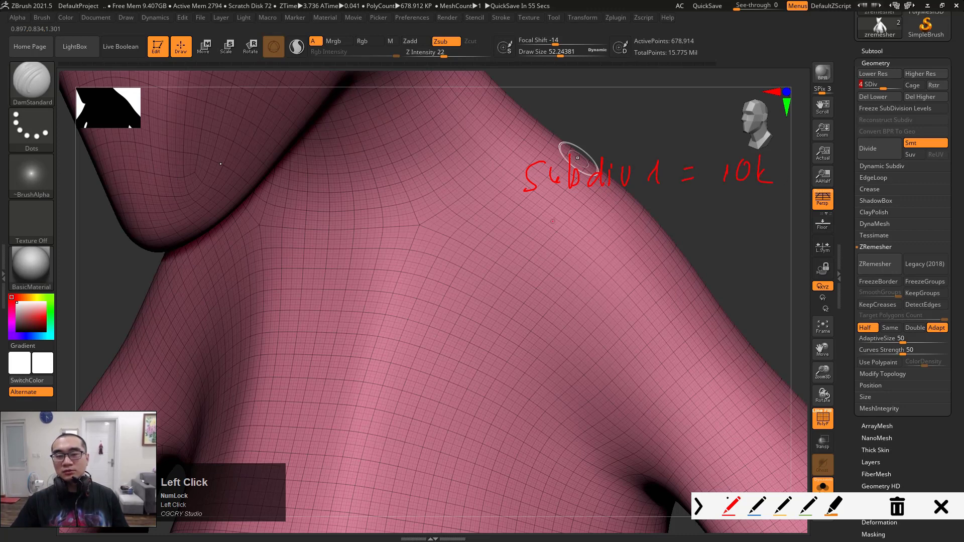
Step: Handwrite "Subdiv 4 = 678k" below the first note, underline the point count, and clear the annotations
drag(562, 215, 550, 241)
mouse_move(587, 210)
mouse_down()
mouse_move(591, 244)
mouse_move(626, 241)
mouse_up()
drag(638, 224, 642, 243)
drag(673, 211, 674, 234)
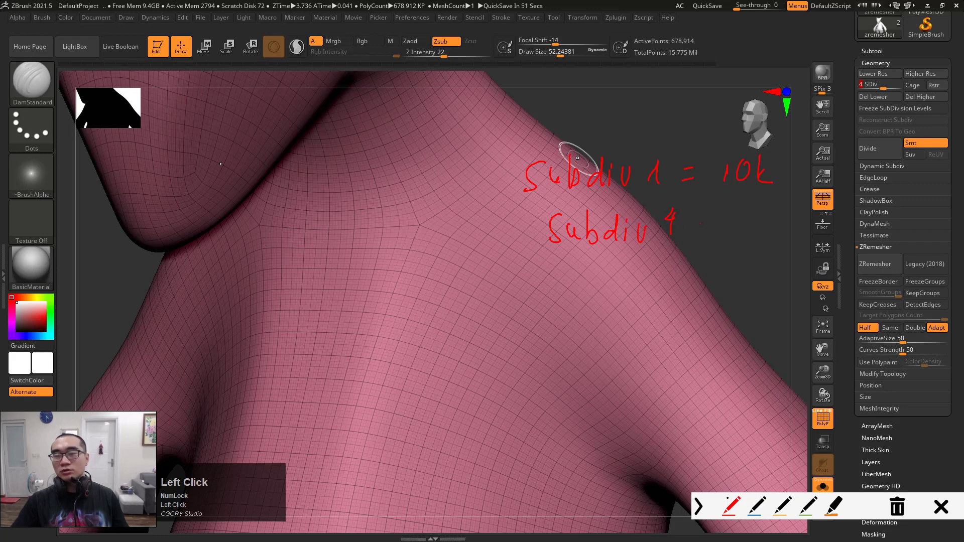
mouse_move(741, 201)
mouse_down()
mouse_move(751, 215)
mouse_move(769, 201)
mouse_up()
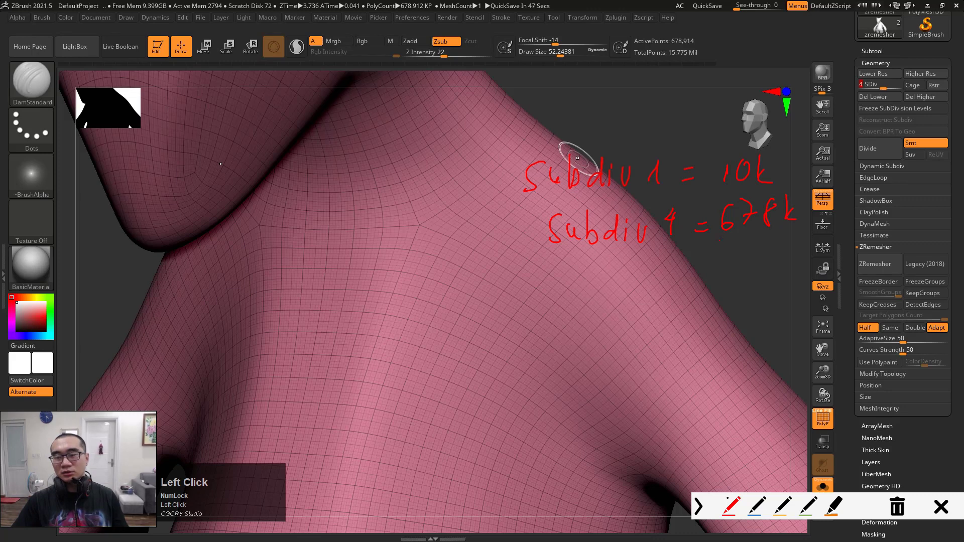
mouse_move(722, 243)
mouse_down()
mouse_move(783, 237)
mouse_move(795, 217)
mouse_up()
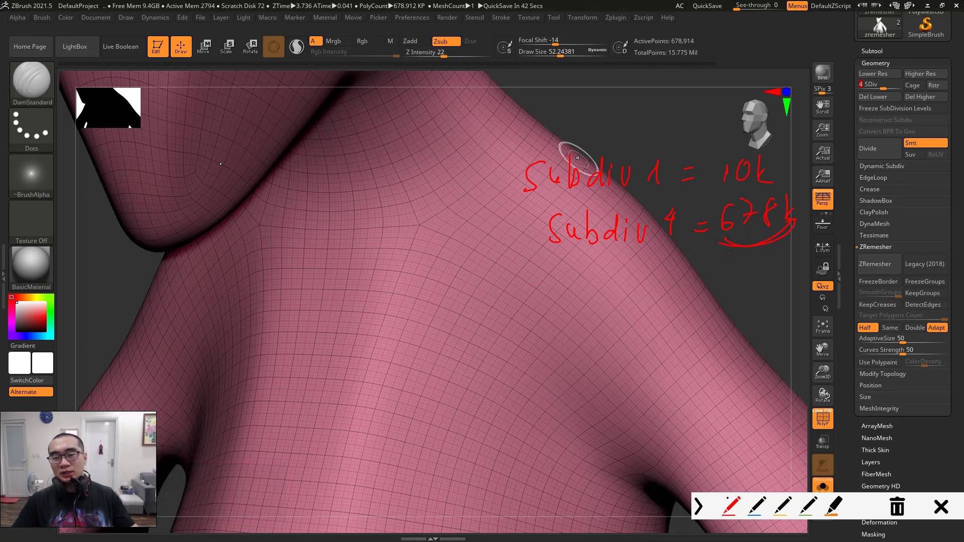
key(Escape)
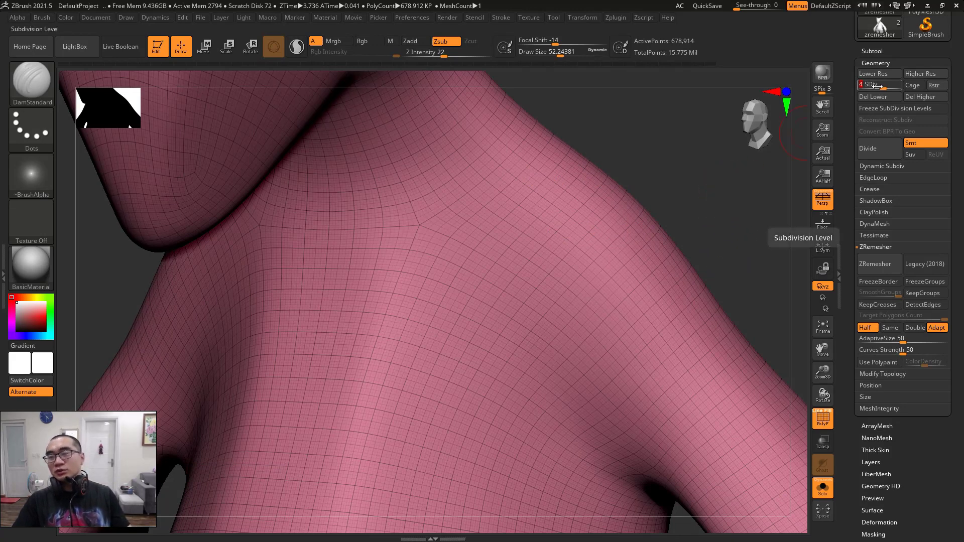
Step: Check the active point count at subdivision level 6 and return the mesh to level 1
drag(874, 87, 898, 87)
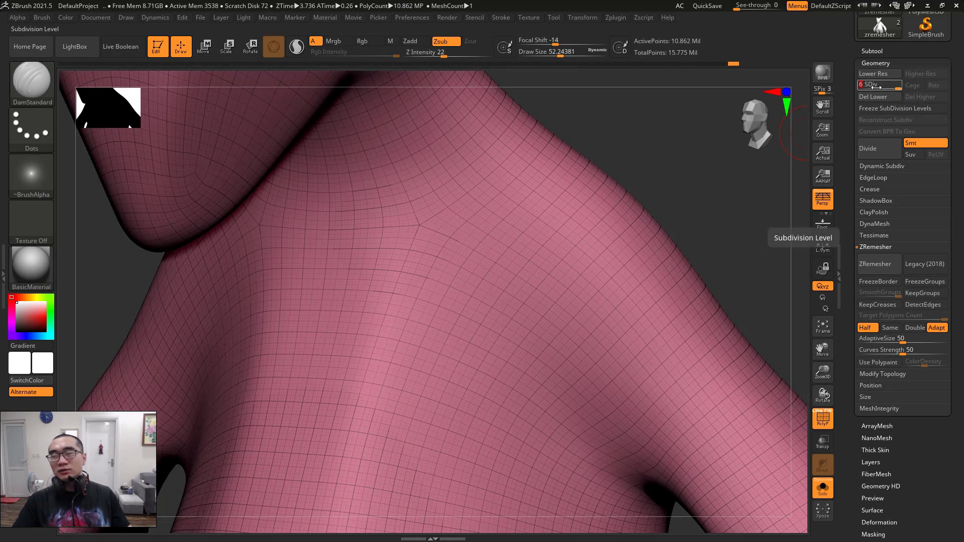
drag(892, 88, 859, 89)
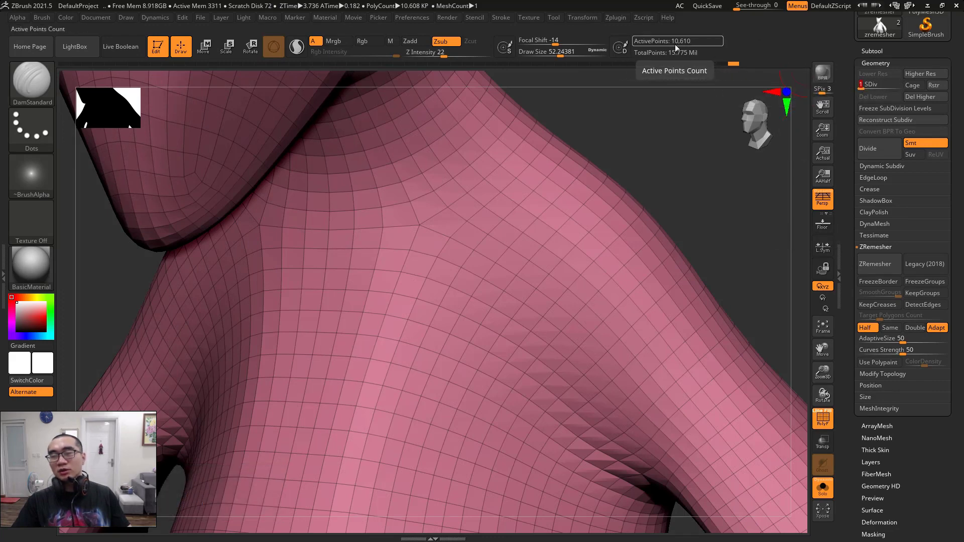
Step: Raise the mesh to subdivision level 6 and inspect the torso against level 1, with the wireframe shown and hidden
click(864, 86)
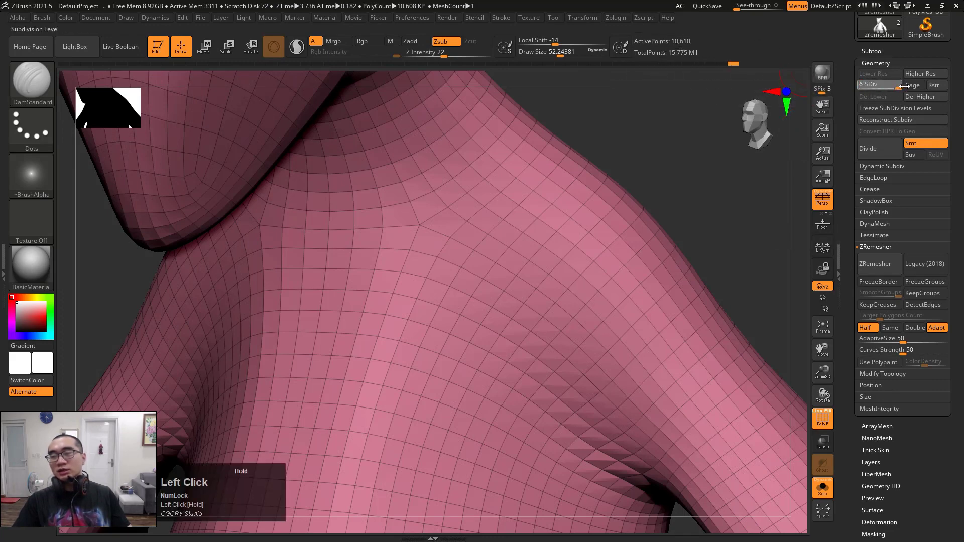
drag(889, 89, 884, 90)
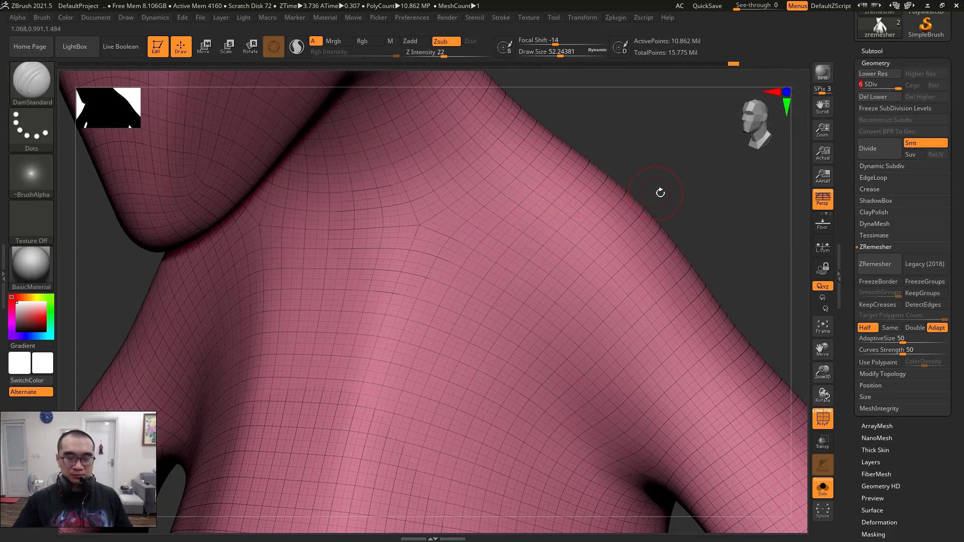
ctrl+right_drag(697, 204, 624, 207)
alt+drag(624, 242, 622, 199)
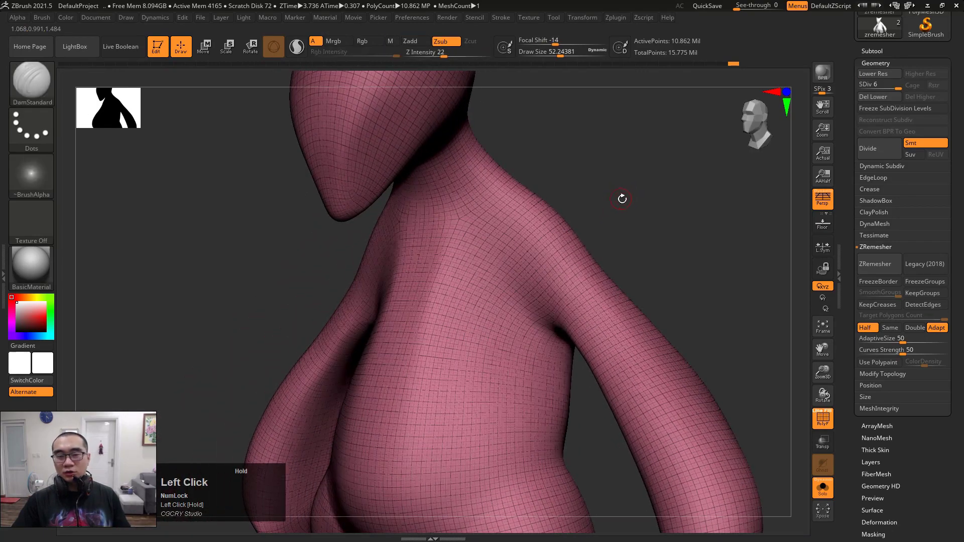
click(863, 89)
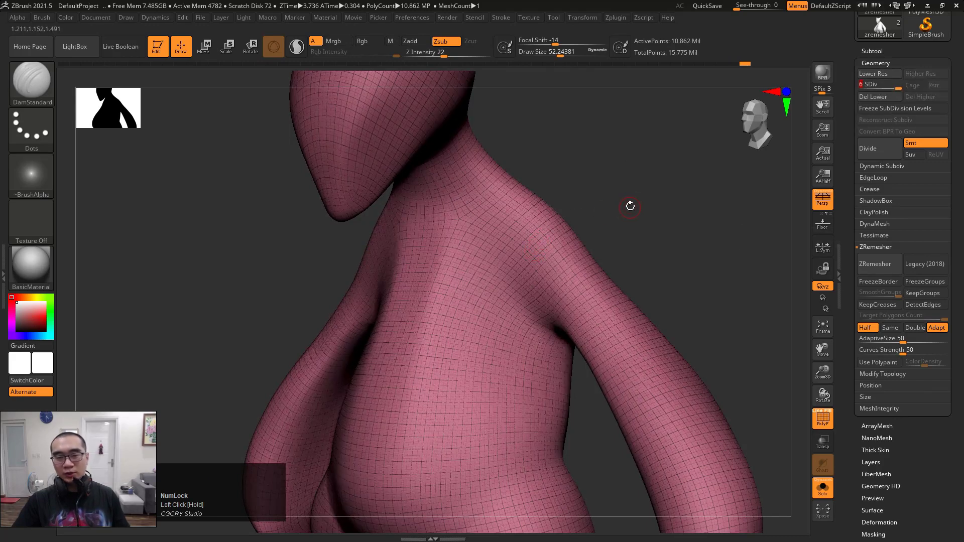
drag(630, 207, 735, 160)
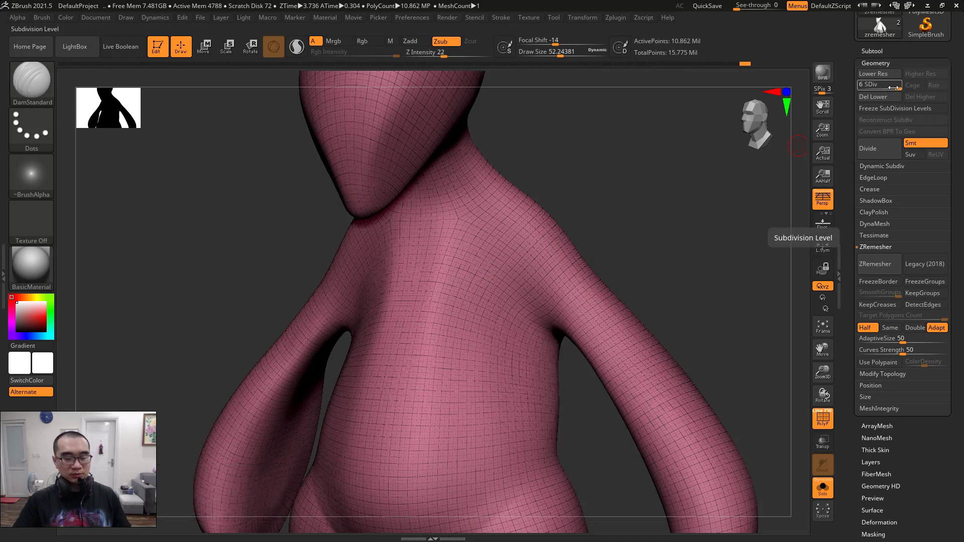
key(shift+f)
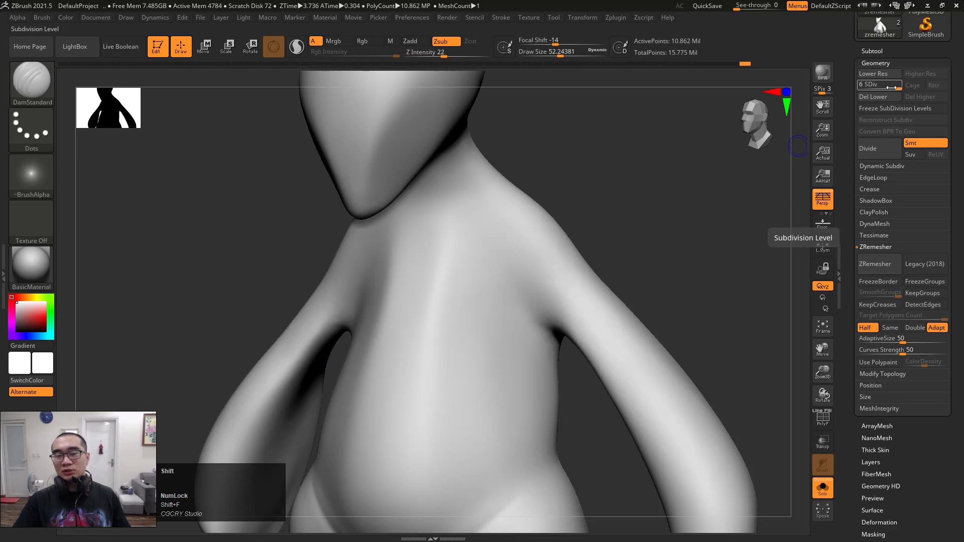
key(shift+f)
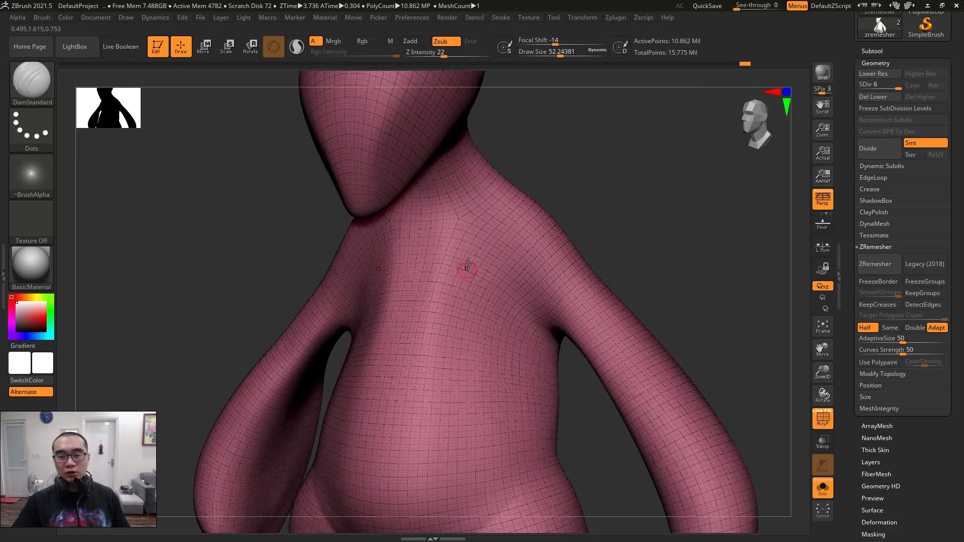
Step: Hide the wireframe and carve curved grooves across the chest, belly and thighs with the DamStandard brush
key(shift+f)
drag(512, 225, 483, 247)
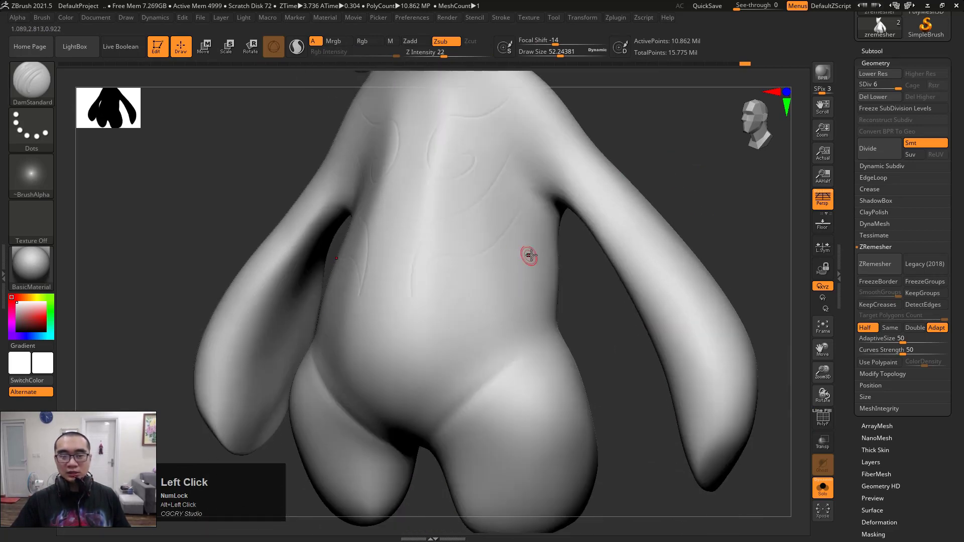
drag(527, 255, 440, 300)
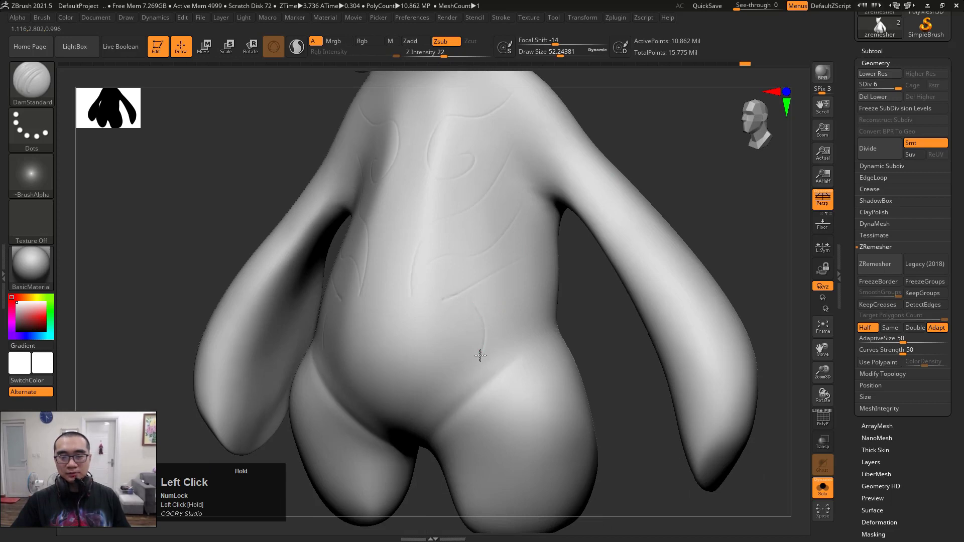
drag(533, 290, 534, 327)
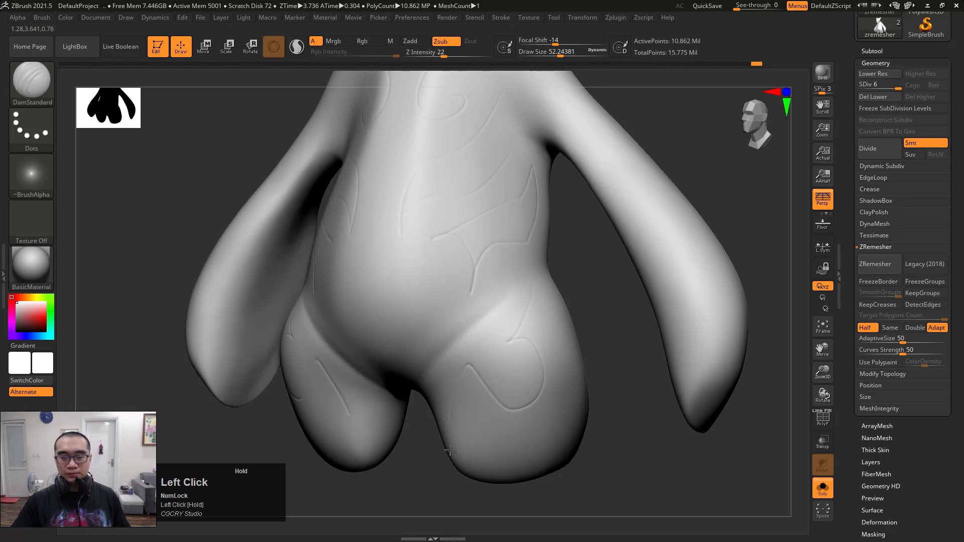
drag(450, 450, 475, 485)
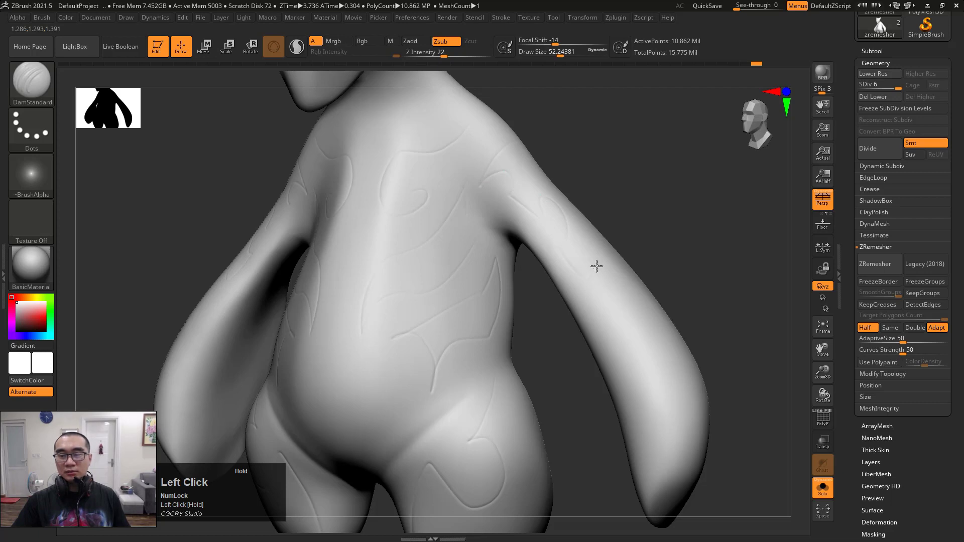
Step: Carve DamStandard grooves along the arm down to the hand and slanted eye lines on the face
drag(635, 453, 672, 517)
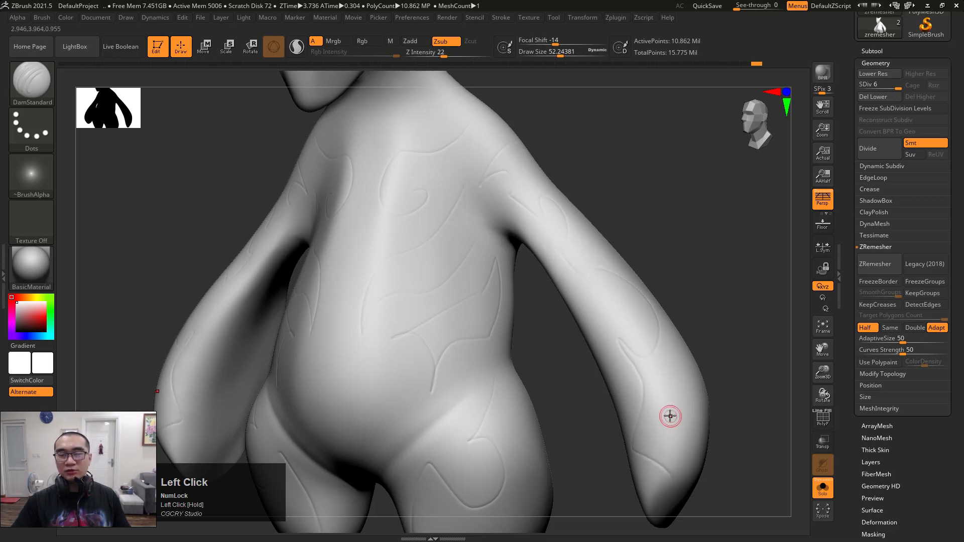
mouse_move(648, 138)
alt+mouse_down()
mouse_move(713, 291)
mouse_move(624, 153)
mouse_move(612, 215)
alt+mouse_up()
mouse_move(463, 167)
mouse_down()
mouse_move(399, 233)
mouse_move(457, 181)
mouse_up()
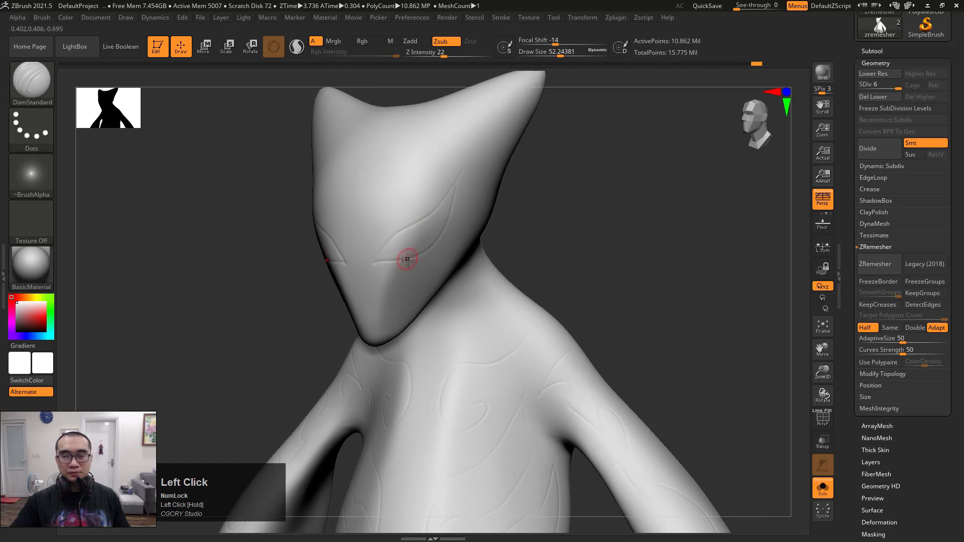
Step: Examine the carved character at subdivision level 6 with the wireframe alternately shown and hidden
ctrl+right_drag(605, 209, 616, 231)
ctrl+right_drag(551, 224, 613, 222)
drag(614, 222, 613, 175)
key(shift+f)
key(shift+f)
key(shift+f)
key(shift+f)
key(shift+f)
key(shift+f)
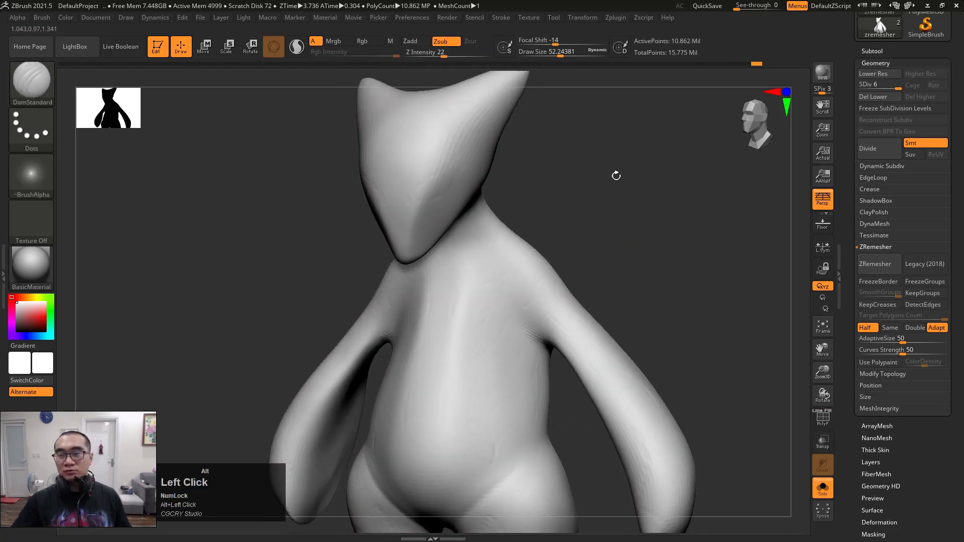
Step: Lower the mesh to subdivision level 1 and inspect the body with and without the wireframe
click(873, 85)
drag(873, 87, 691, 160)
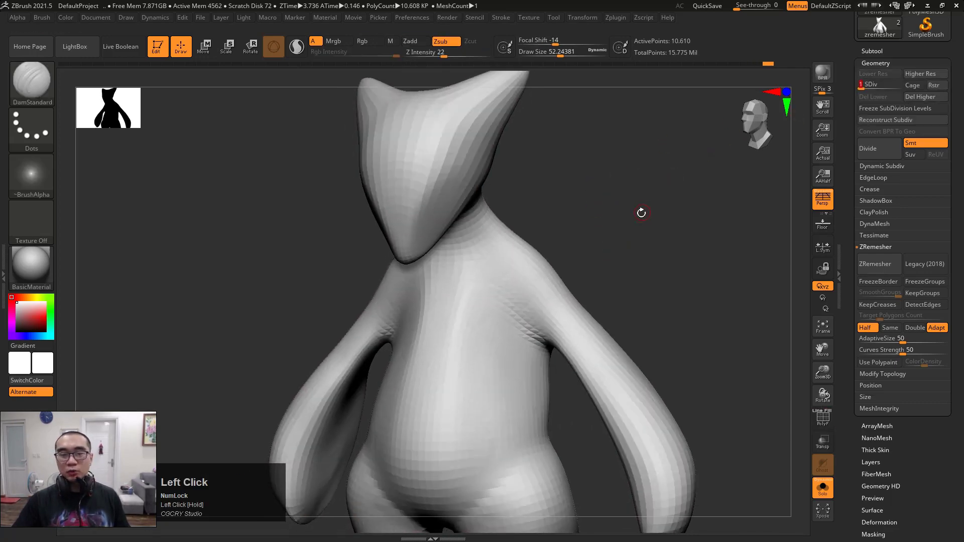
key(shift+f)
key(shift+f)
key(shift+f)
key(shift+f)
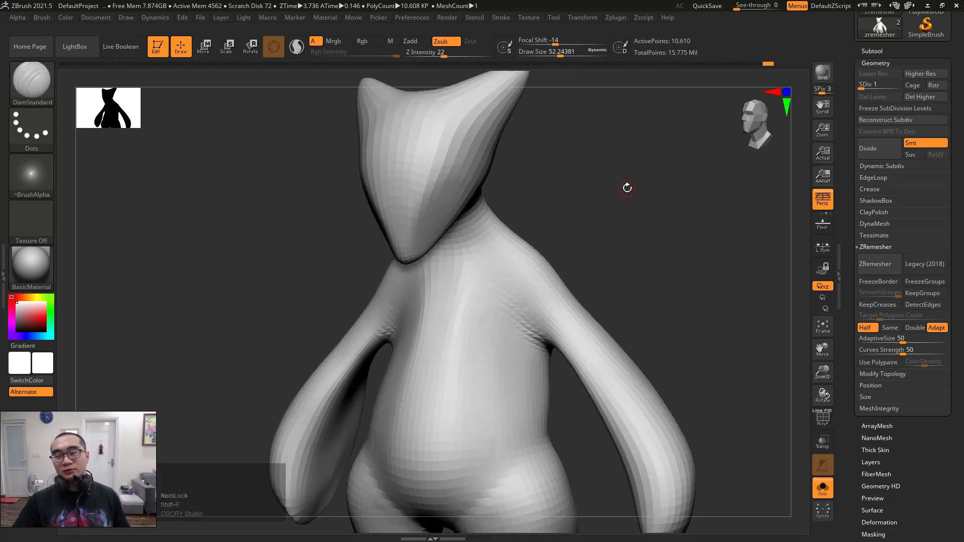
Step: Circle the subdivision level in red, handwrite "low" with arrows linking it to the shoulder, and clear the annotations
drag(558, 215, 508, 200)
key(ctrl+shift+1)
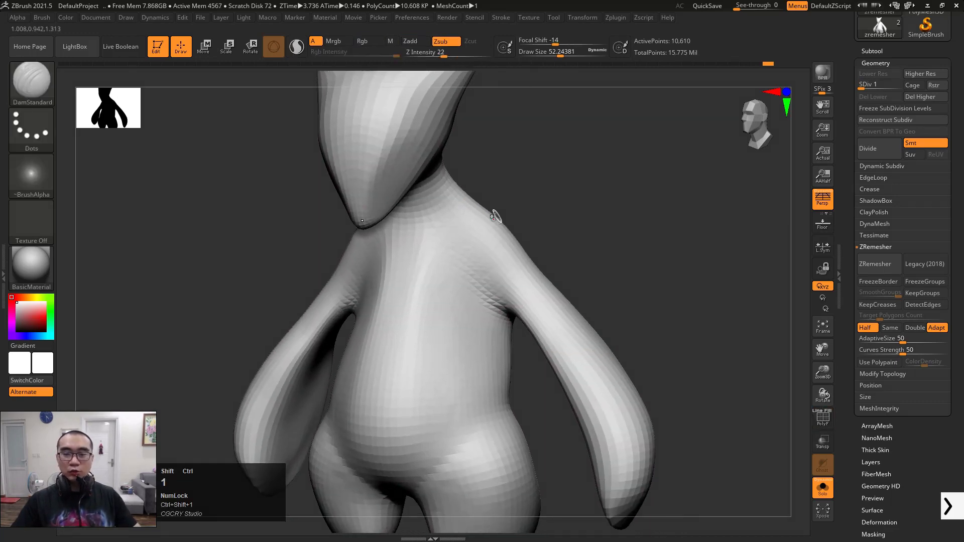
drag(885, 75, 879, 82)
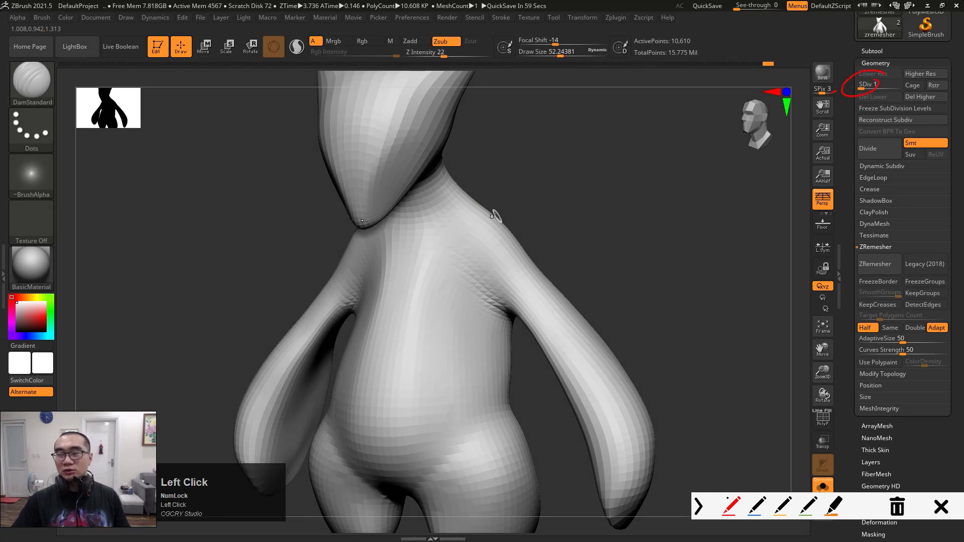
drag(562, 160, 556, 209)
mouse_move(598, 184)
mouse_down()
mouse_move(586, 202)
mouse_move(497, 219)
mouse_up()
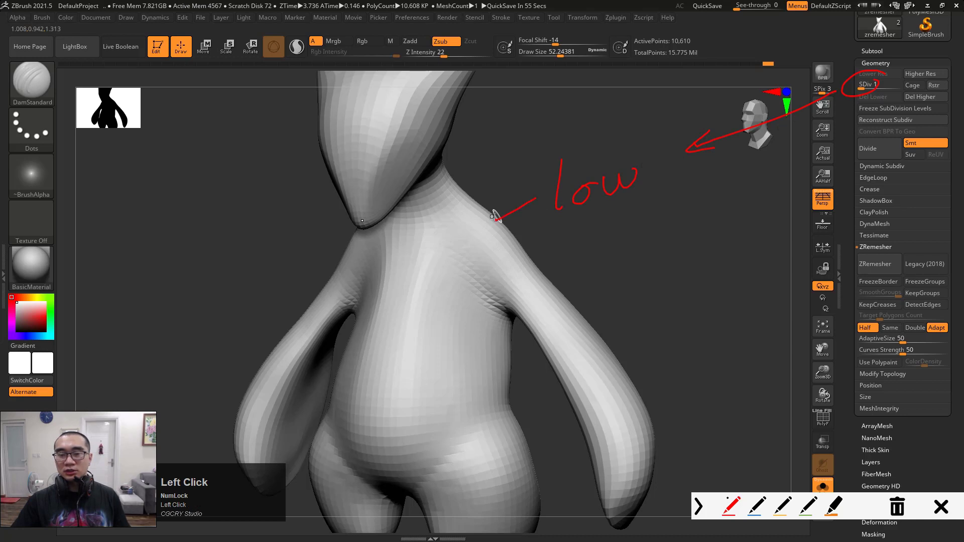
key(Escape)
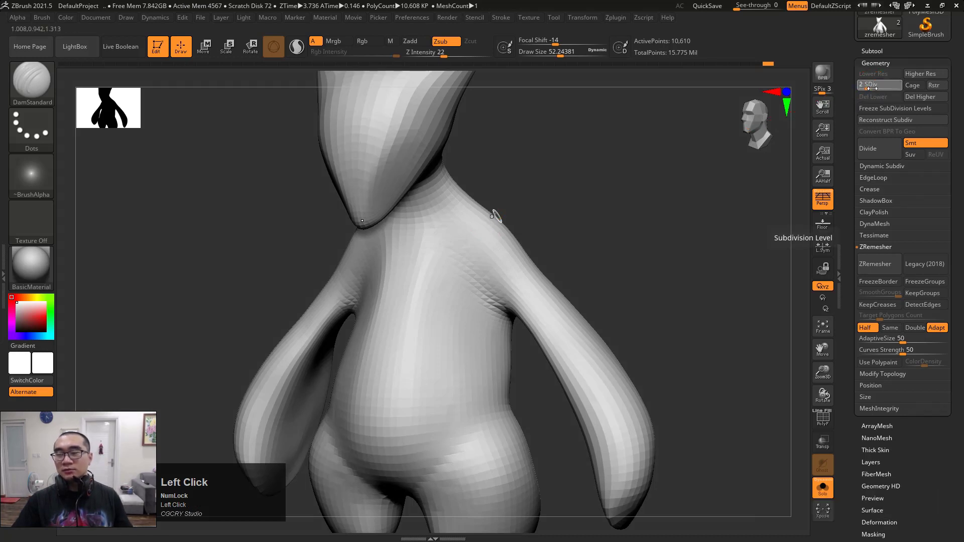
Step: Set the subdivision level to 6, handwrite a red "Highpoly" note with arrows to the level and shoulder, and clear it
drag(862, 87, 899, 86)
key(ctrl+shift+1)
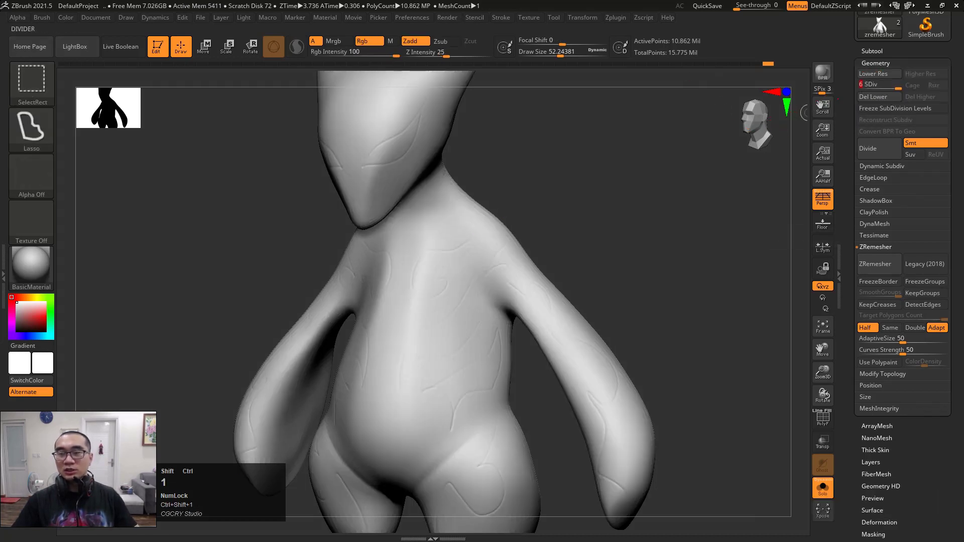
click(849, 88)
drag(655, 155, 667, 168)
drag(570, 162, 566, 210)
drag(561, 190, 580, 185)
mouse_move(579, 175)
mouse_down()
mouse_move(578, 191)
mouse_move(621, 205)
mouse_up()
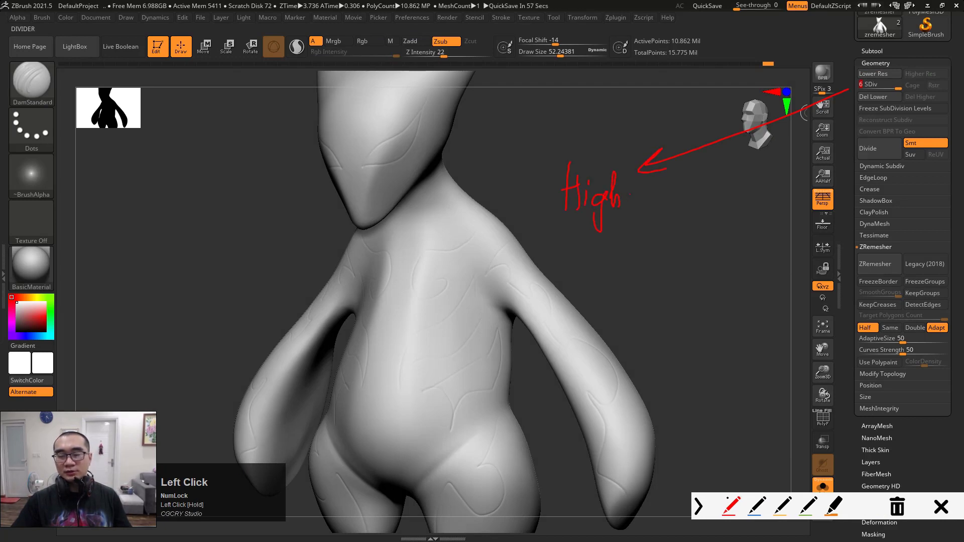
drag(680, 190, 669, 236)
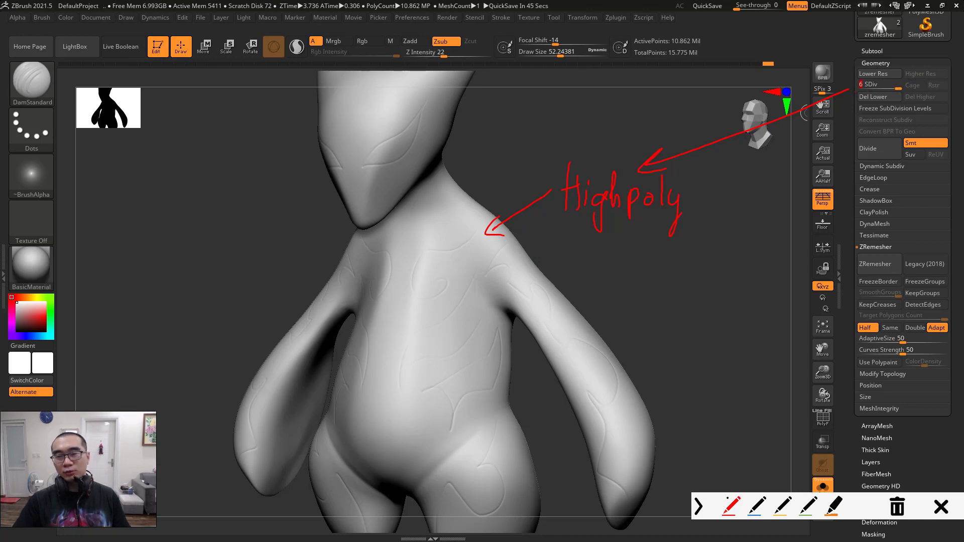
key(Escape)
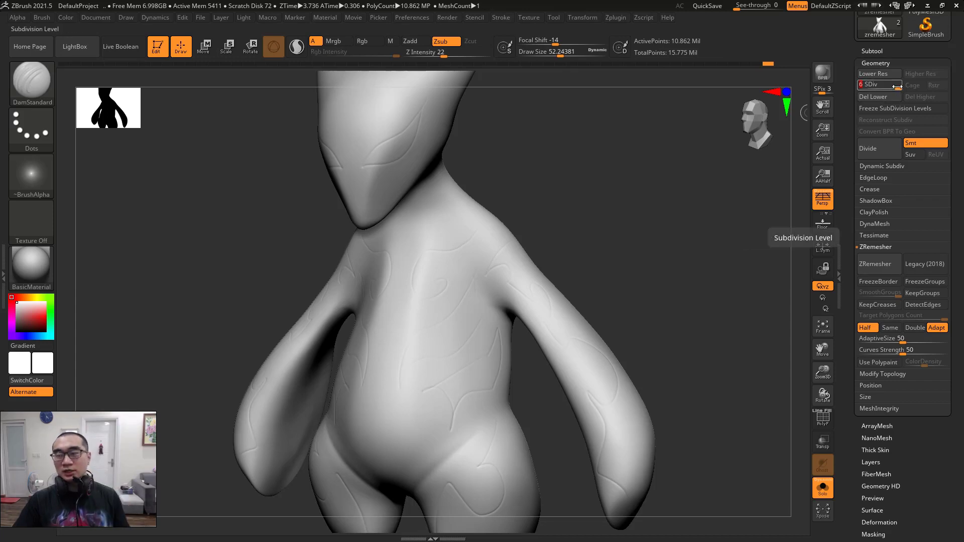
Step: Snap the character to the front view and lower the mesh to subdivision level 1
drag(898, 86, 665, 136)
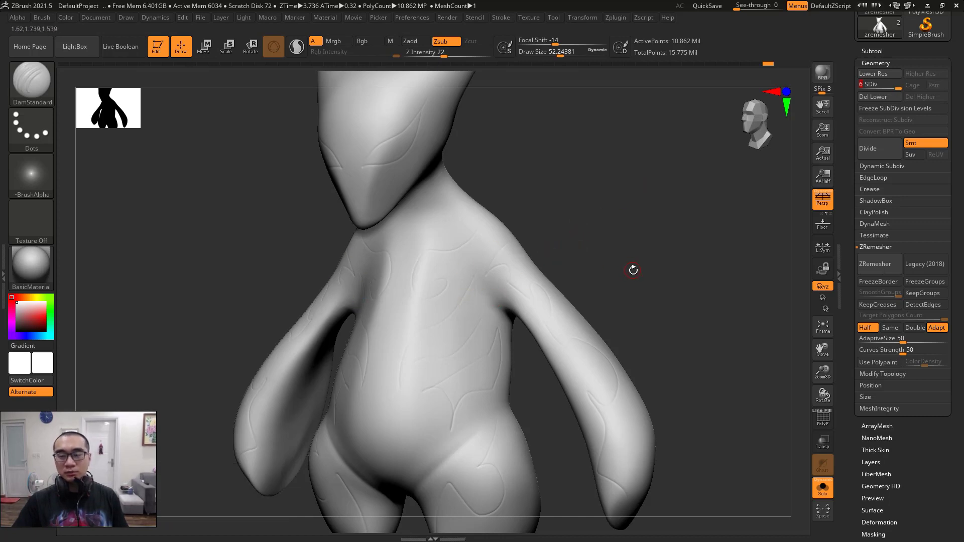
shift+drag(634, 270, 641, 218)
drag(897, 87, 860, 86)
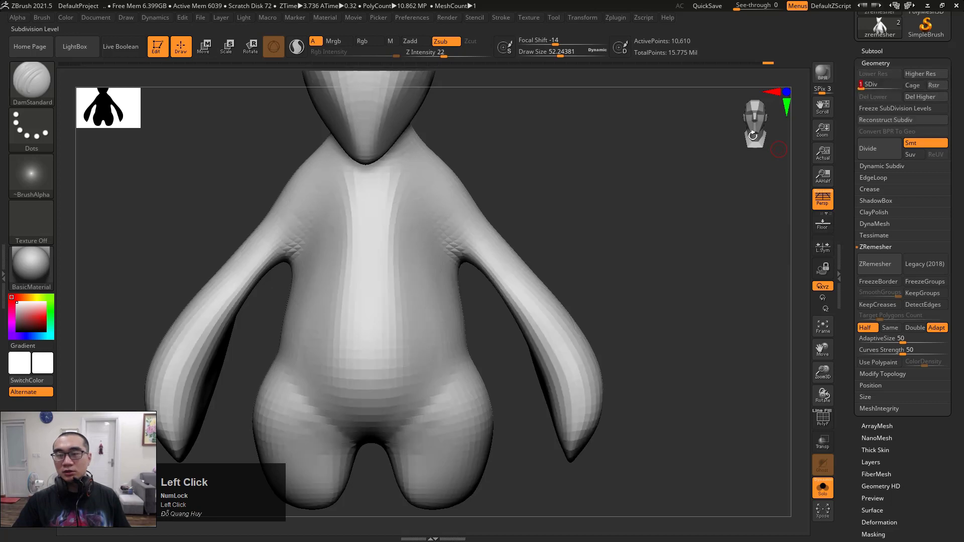
Step: Mask the whole body except the character's left arm, with symmetry off, and blur the mask edge at the shoulder
mouse_move(516, 181)
ctrl+mouse_down()
mouse_move(460, 247)
mouse_move(520, 431)
mouse_move(547, 221)
ctrl+mouse_up()
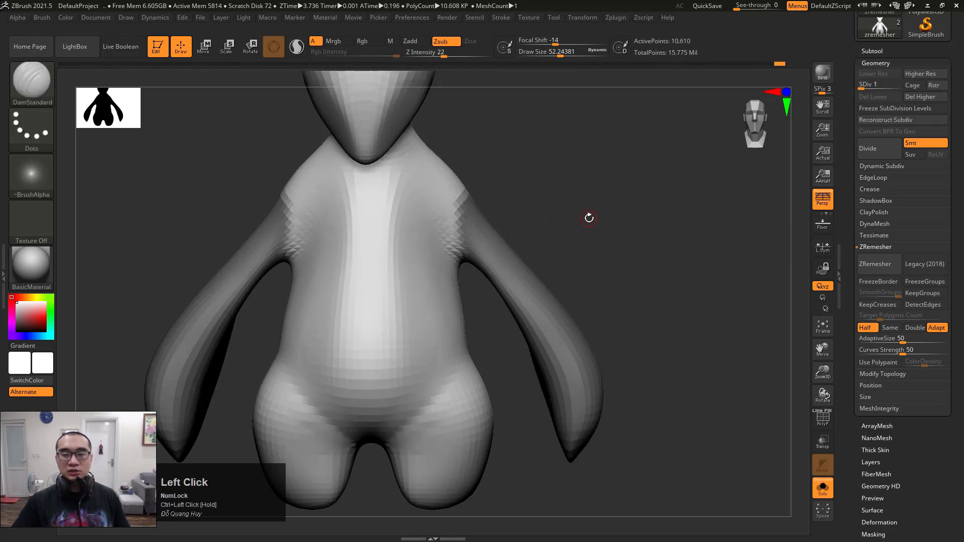
ctrl+click(550, 165)
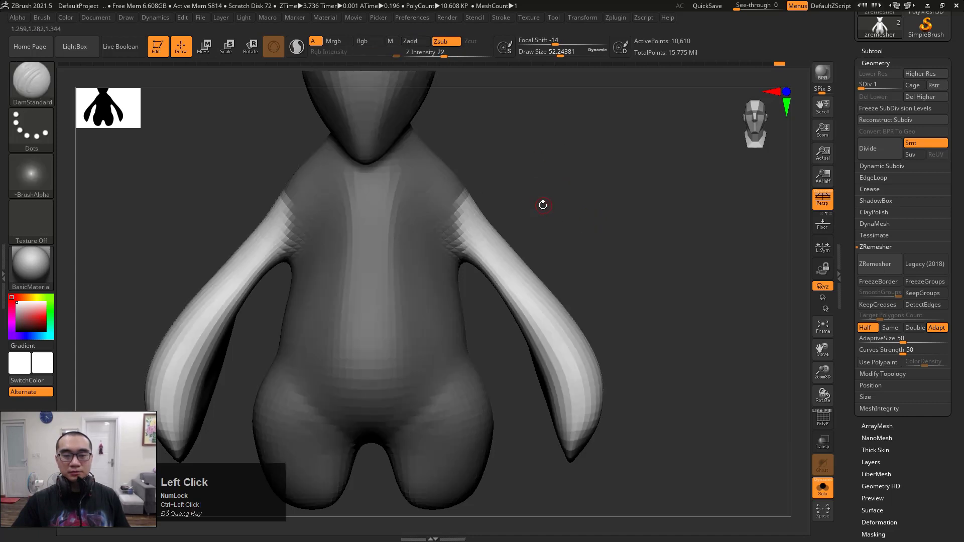
key(ctrl)
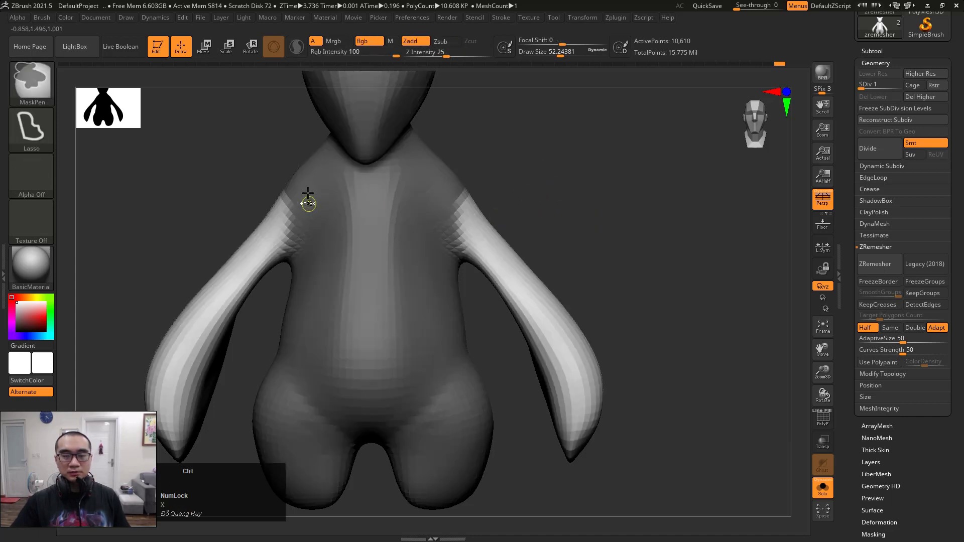
mouse_move(309, 201)
ctrl+mouse_down()
mouse_move(220, 180)
mouse_move(90, 182)
mouse_move(95, 127)
ctrl+mouse_up()
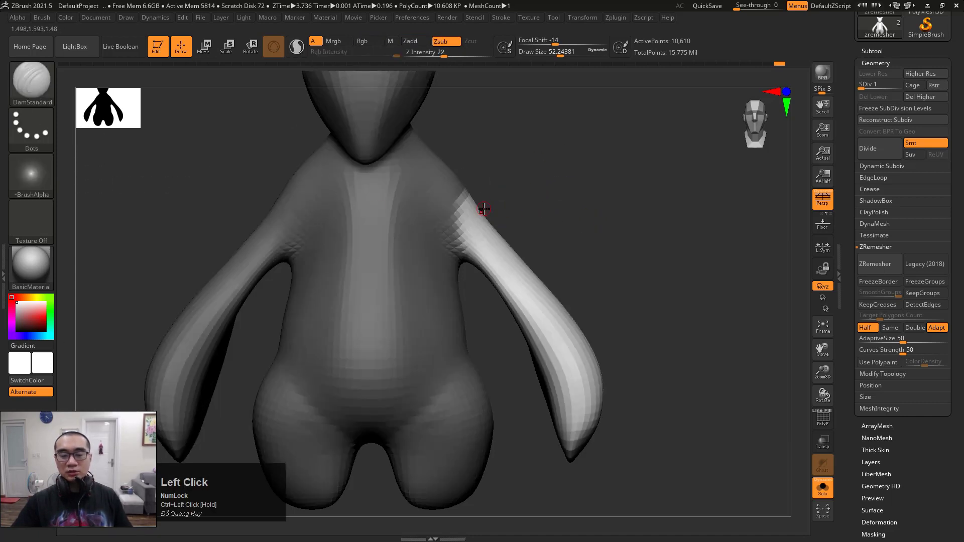
ctrl+click(512, 211)
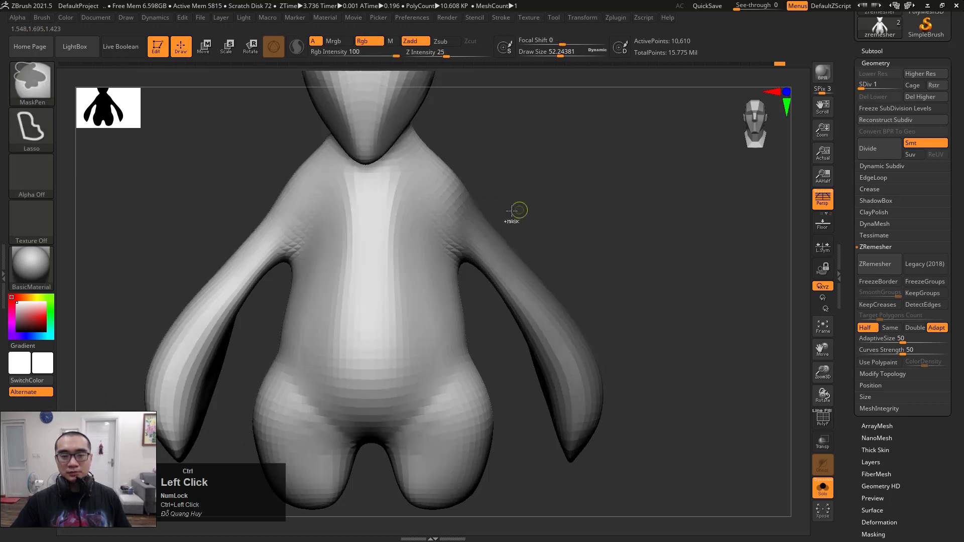
ctrl+click(478, 233)
ctrl+click(561, 206)
Step: Rotate the unmasked left arm up around the shoulder until it is roughly horizontal, and clear the mask
key(e)
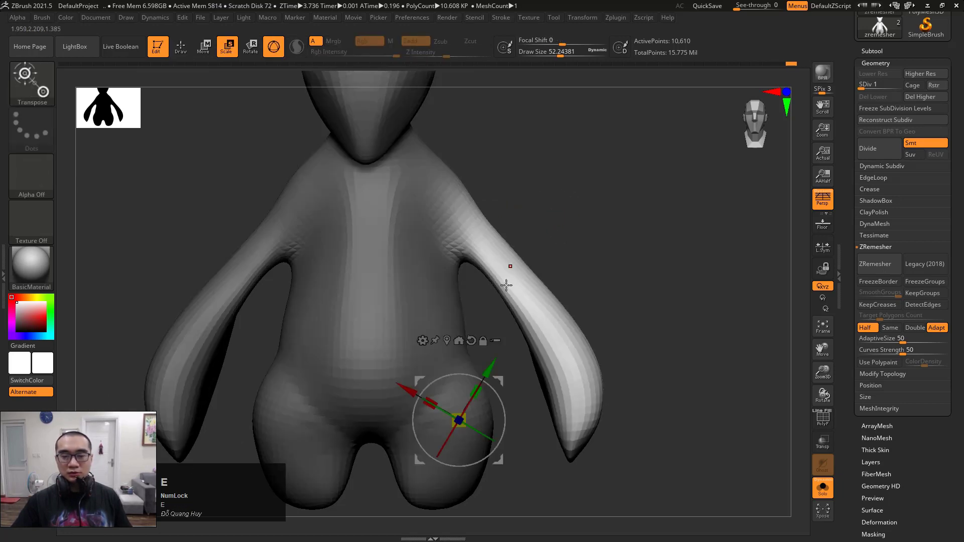
alt+drag(500, 378, 502, 236)
mouse_move(503, 178)
mouse_down()
mouse_move(508, 120)
mouse_move(474, 131)
mouse_move(484, 134)
mouse_up()
Step: Smooth the raised arm's shoulder and reshape the shoulder and armpit with the Move brush, raising its draw size to about 567
key(q)
key(space)
mouse_move(444, 165)
shift+mouse_down()
mouse_move(459, 161)
mouse_move(447, 155)
mouse_move(468, 164)
shift+mouse_up()
key(space)
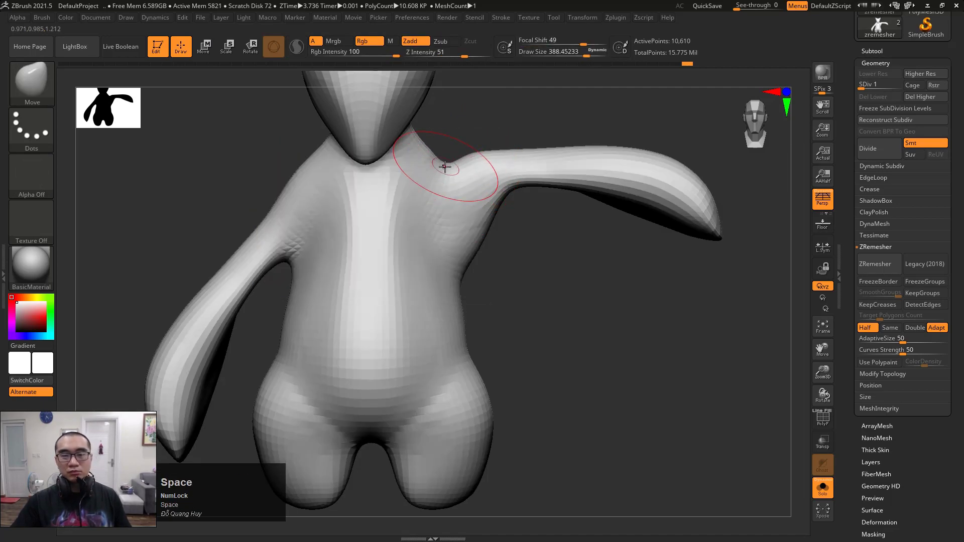
key(space)
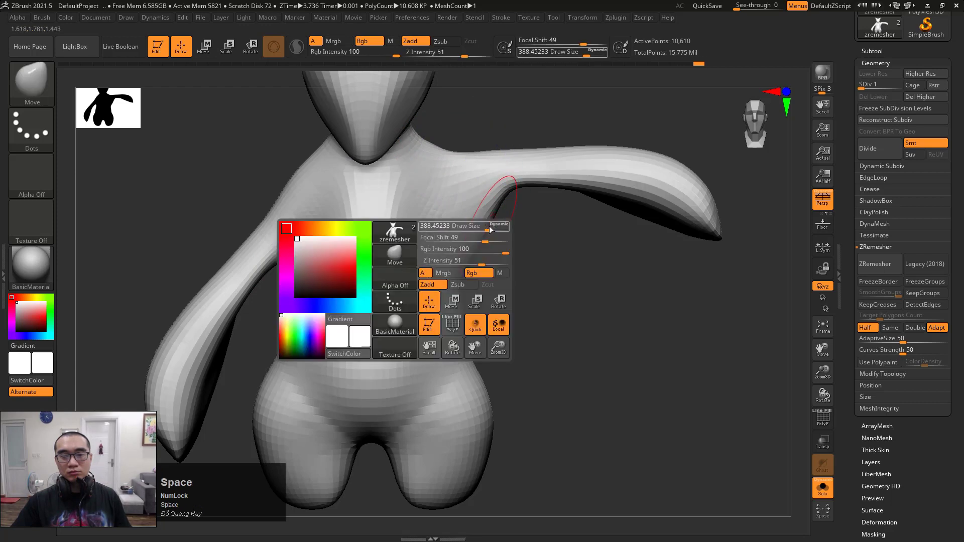
drag(478, 234, 482, 210)
key(space)
mouse_move(560, 231)
mouse_down()
mouse_move(486, 227)
mouse_move(509, 220)
mouse_move(516, 250)
mouse_move(543, 231)
mouse_up()
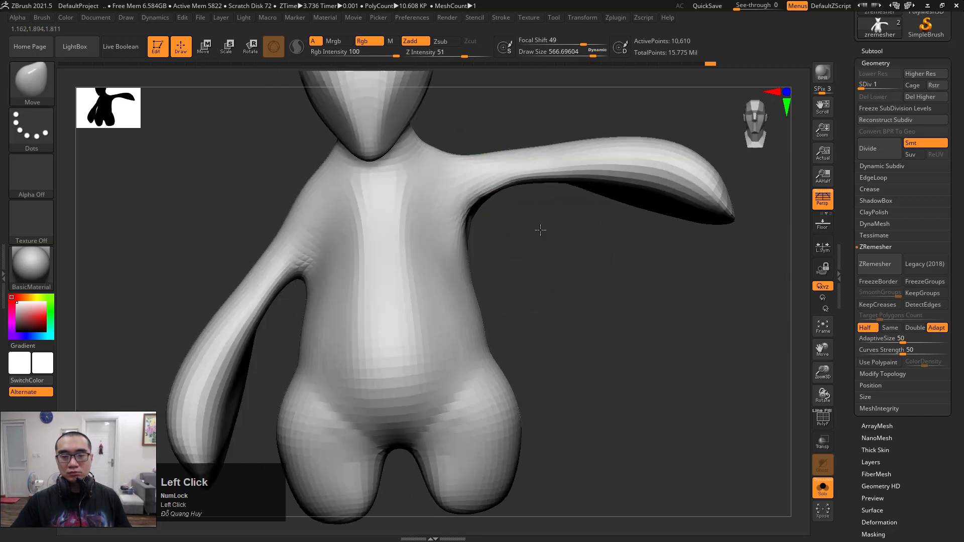
Step: Refine the raised left arm's shoulder and armpit from front and back with the Move brush, reducing its draw size to about 536
drag(479, 205, 480, 194)
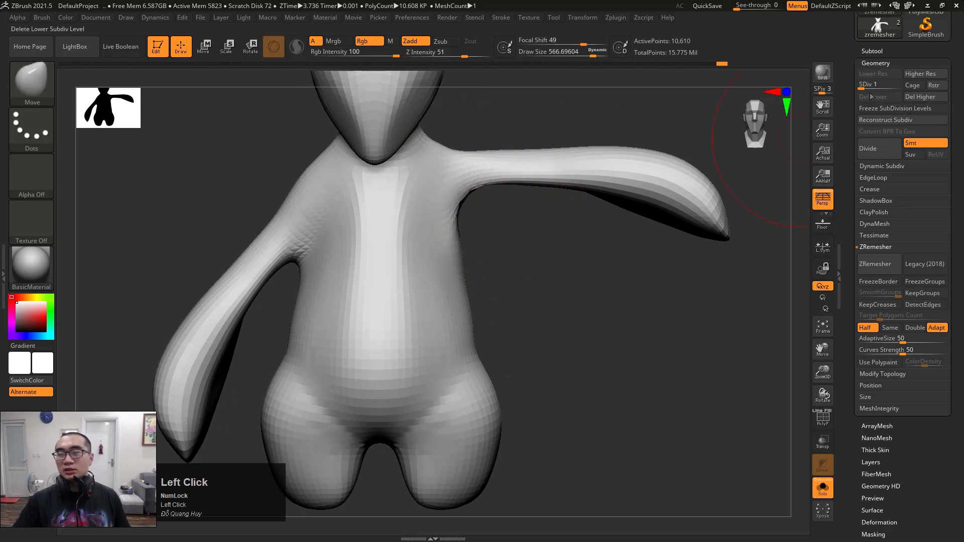
drag(655, 124, 566, 123)
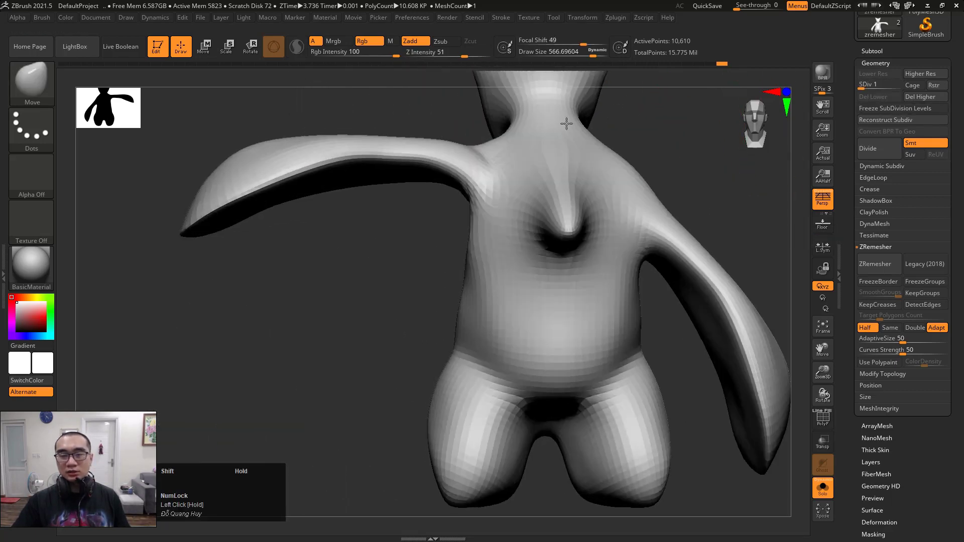
shift+click(478, 235)
key(space)
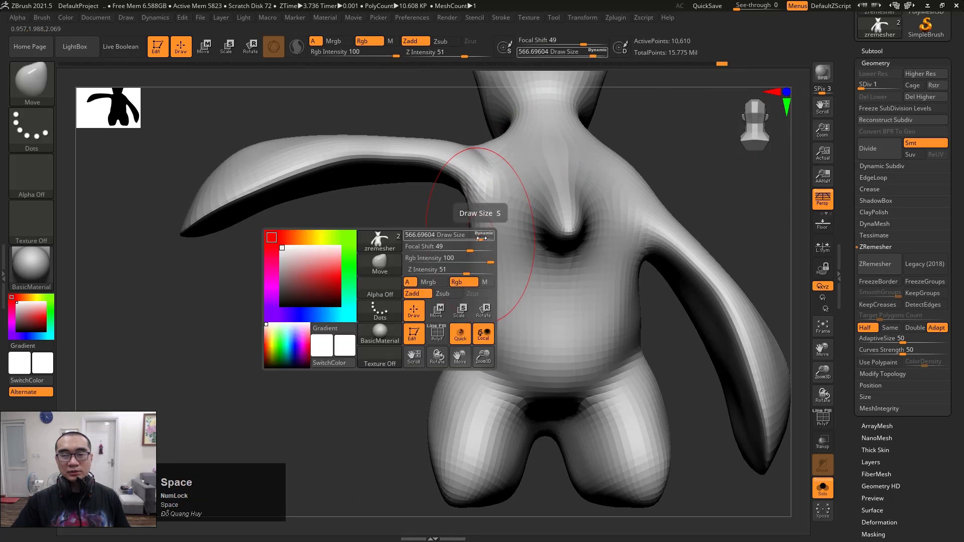
click(478, 235)
mouse_move(468, 244)
shift+mouse_down()
mouse_move(472, 304)
mouse_move(488, 279)
shift+mouse_up()
drag(429, 258, 520, 254)
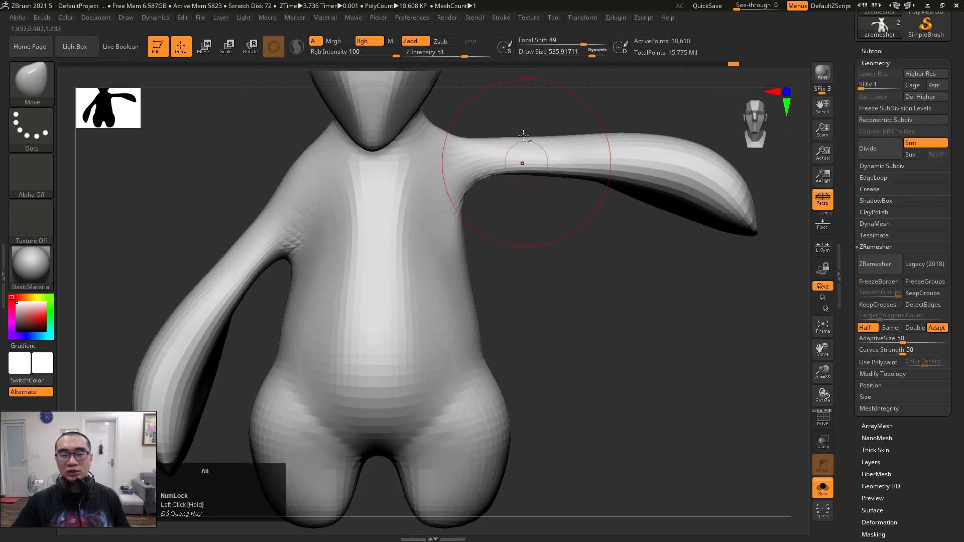
Step: Reduce the draw size to about 365 and reshape the upper back of the raised left shoulder with the Move brush
mouse_move(553, 113)
mouse_down()
mouse_move(467, 114)
mouse_move(429, 140)
mouse_move(401, 181)
mouse_up()
drag(477, 166, 448, 186)
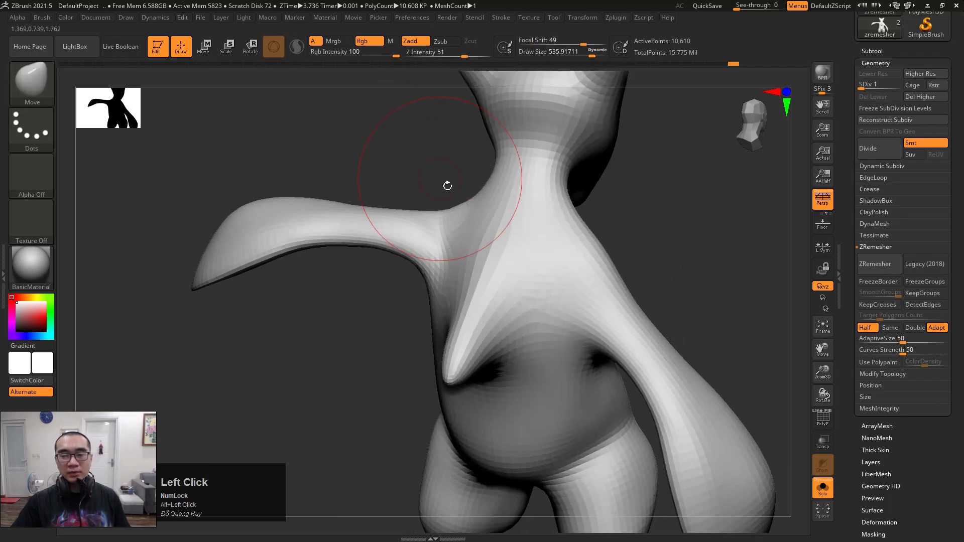
key(space)
click(448, 230)
mouse_move(402, 151)
mouse_down()
mouse_move(439, 160)
mouse_move(454, 138)
mouse_up()
drag(467, 231, 462, 222)
key(space)
click(455, 218)
drag(377, 184, 571, 173)
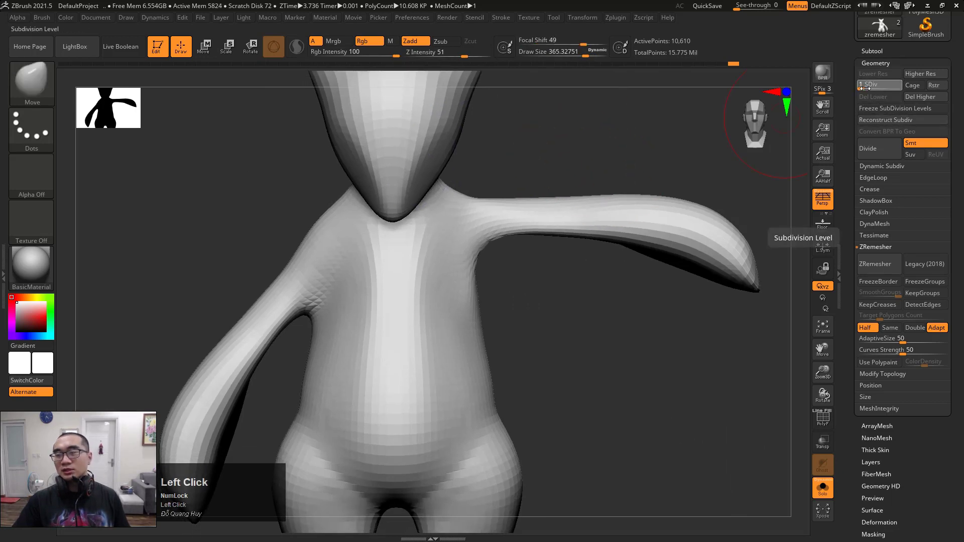
Step: Raise the mesh to subdivision level 6 to restore the sculpted detail on the reposed character
drag(865, 89, 895, 89)
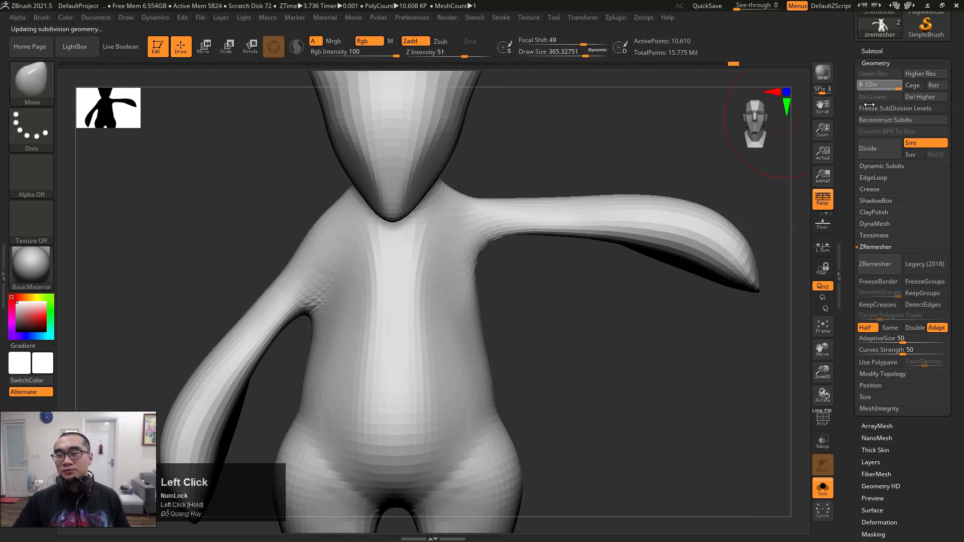
drag(618, 155, 495, 231)
shift+drag(583, 170, 491, 222)
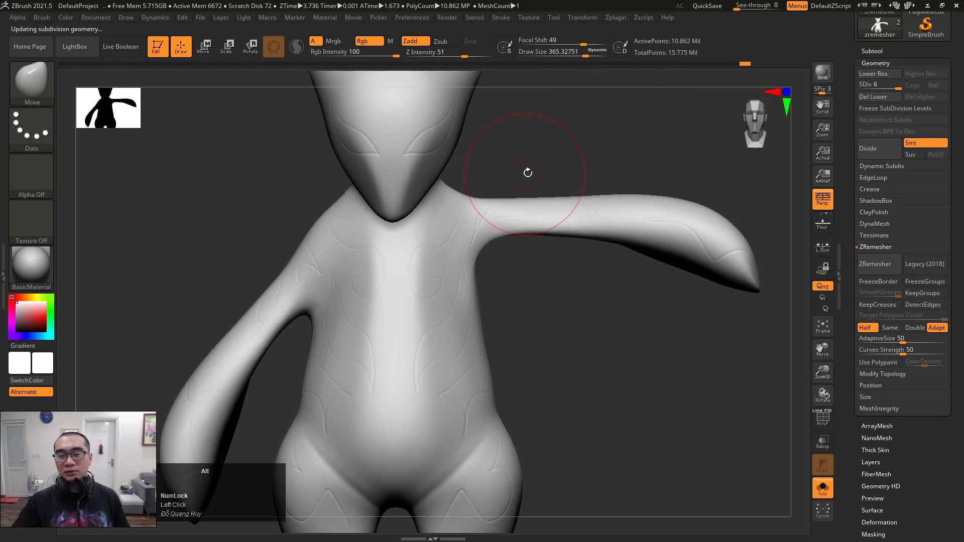
Step: Mask the whole body except the character's lowered right arm at subdivision level 6
mouse_move(524, 172)
alt+mouse_down()
mouse_move(438, 162)
mouse_move(473, 269)
alt+mouse_up()
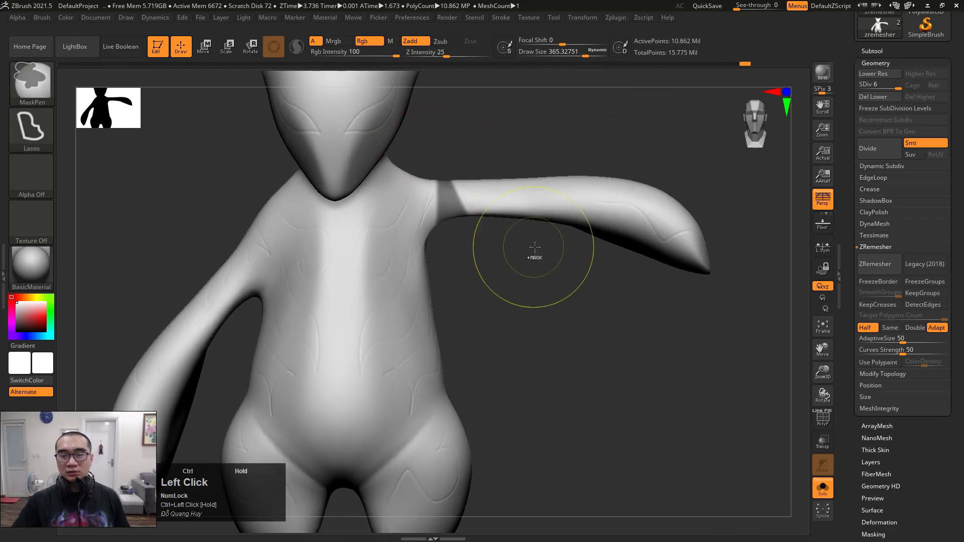
alt+drag(478, 140, 667, 91)
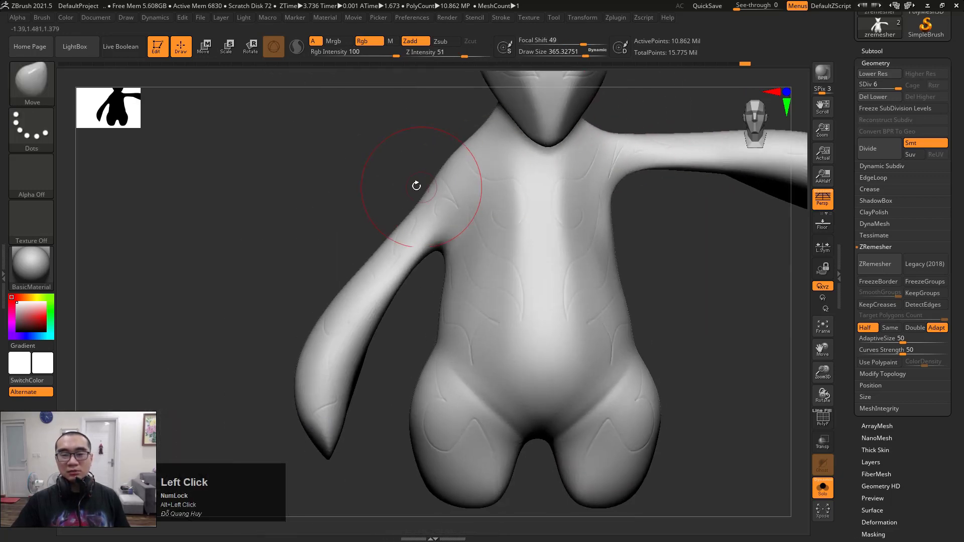
mouse_move(431, 147)
ctrl+mouse_down()
mouse_move(442, 254)
mouse_move(326, 460)
mouse_move(495, 161)
mouse_move(433, 257)
mouse_move(467, 126)
mouse_move(442, 150)
ctrl+mouse_up()
ctrl+click(420, 175)
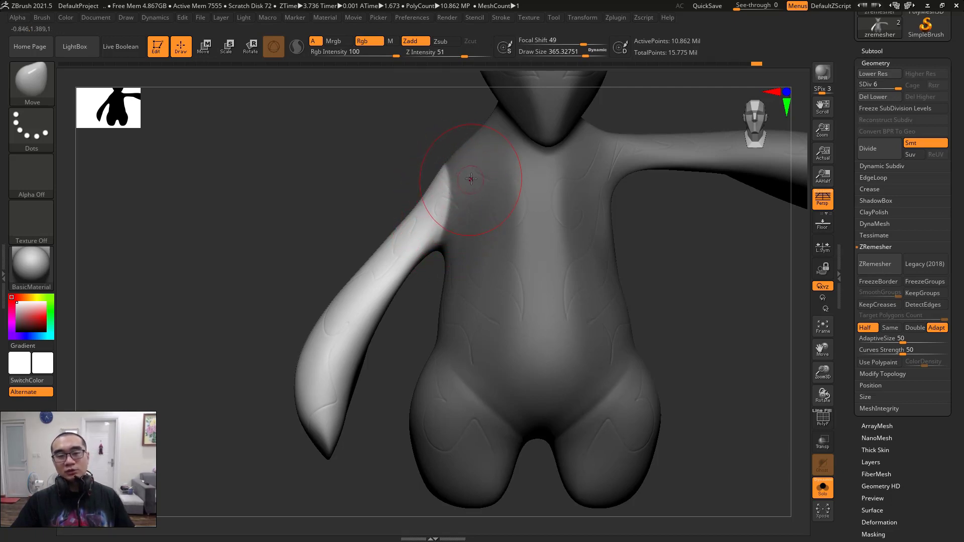
Step: Place the transform gizmo at the right shoulder, rotate the unmasked arm up until roughly horizontal, and reposition it at the shoulder
key(e)
alt+click(446, 202)
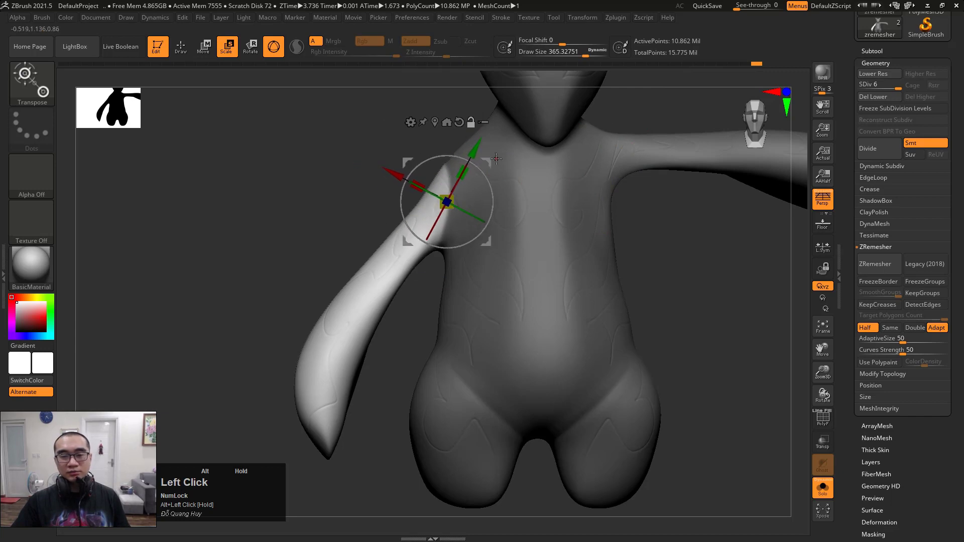
drag(489, 182, 492, 213)
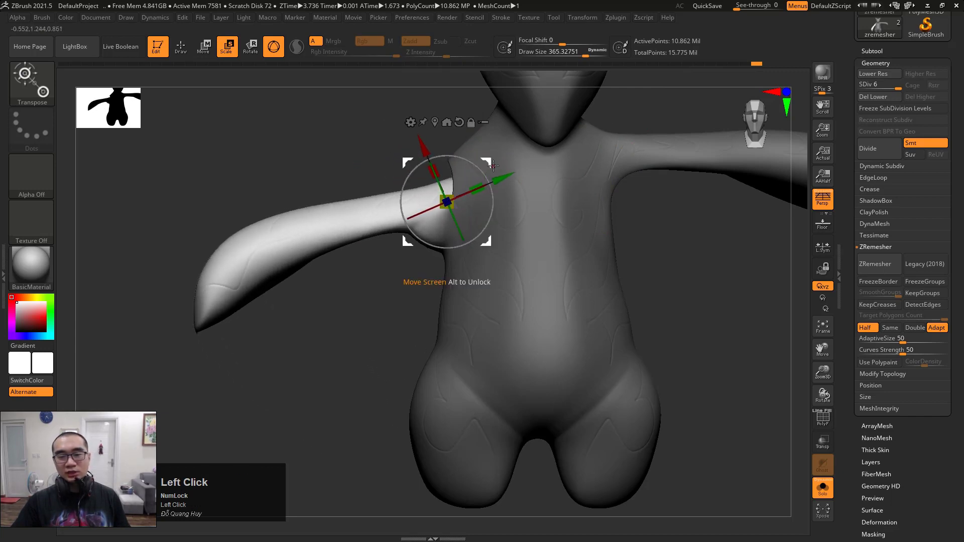
drag(494, 161, 457, 158)
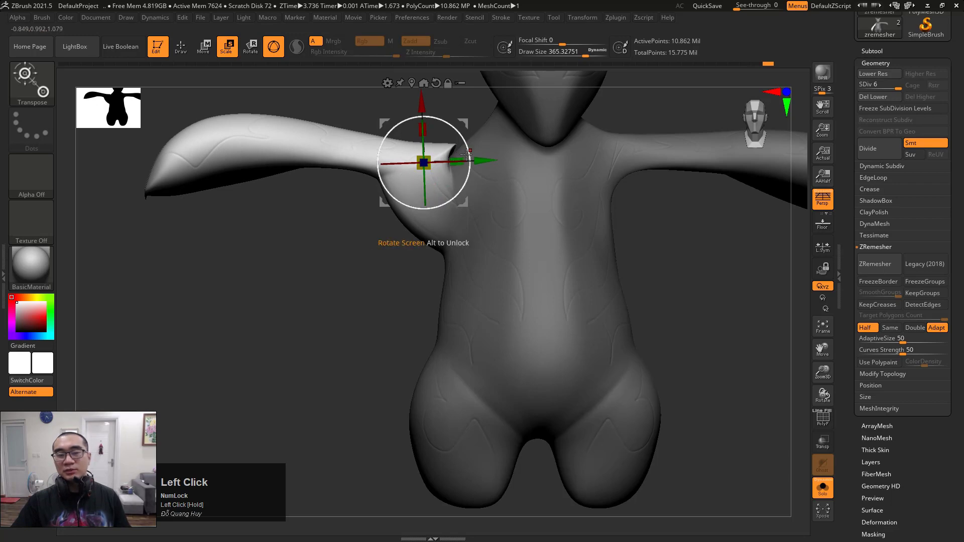
drag(467, 154, 465, 134)
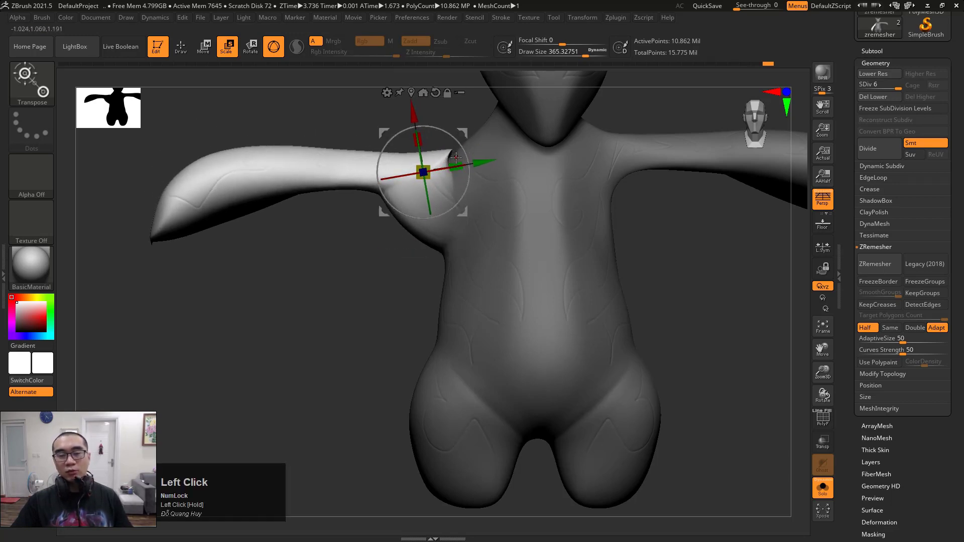
Step: Clear the mask and smooth the creased top of the right shoulder, reducing the draw size to about 216
key(q)
ctrl+right_drag(441, 166, 462, 169)
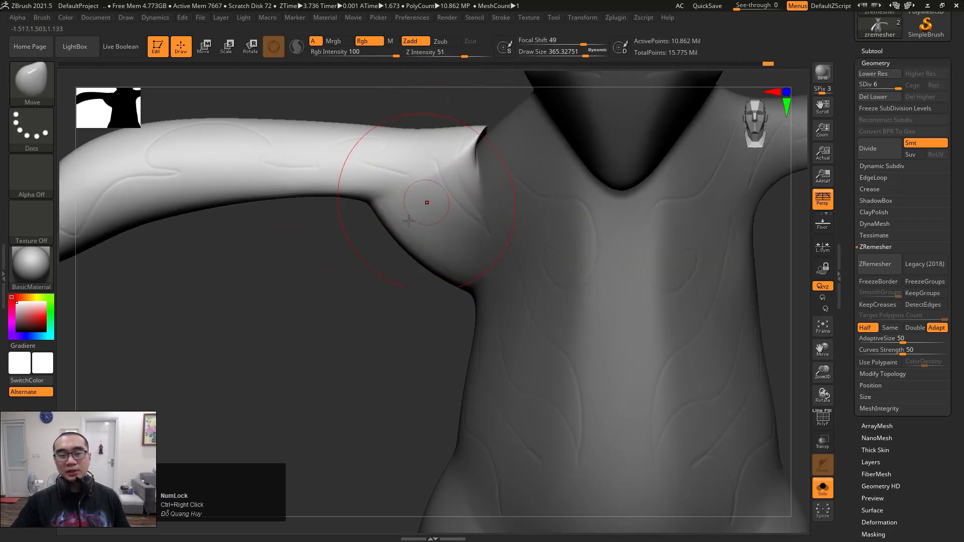
mouse_move(397, 246)
mouse_down()
mouse_move(380, 277)
mouse_move(316, 286)
mouse_move(327, 308)
mouse_move(373, 230)
mouse_up()
shift+click(481, 147)
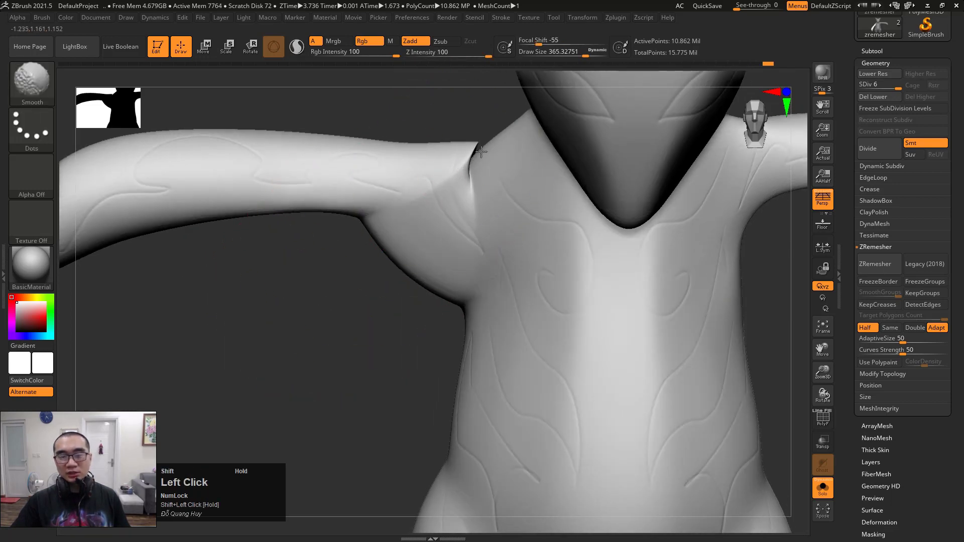
key(space)
drag(483, 157, 475, 158)
shift+click(484, 142)
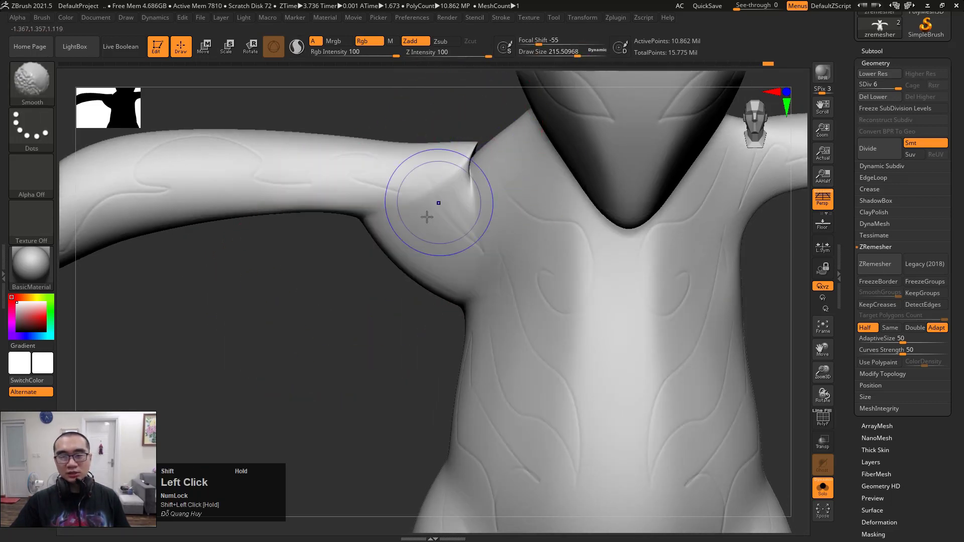
Step: Push in the bulge under the right arm with the Move brush, raising its draw size to about 567
mouse_move(352, 281)
mouse_down()
mouse_move(409, 244)
mouse_move(392, 262)
mouse_move(394, 245)
mouse_move(426, 242)
mouse_up()
key(space)
drag(387, 307, 346, 322)
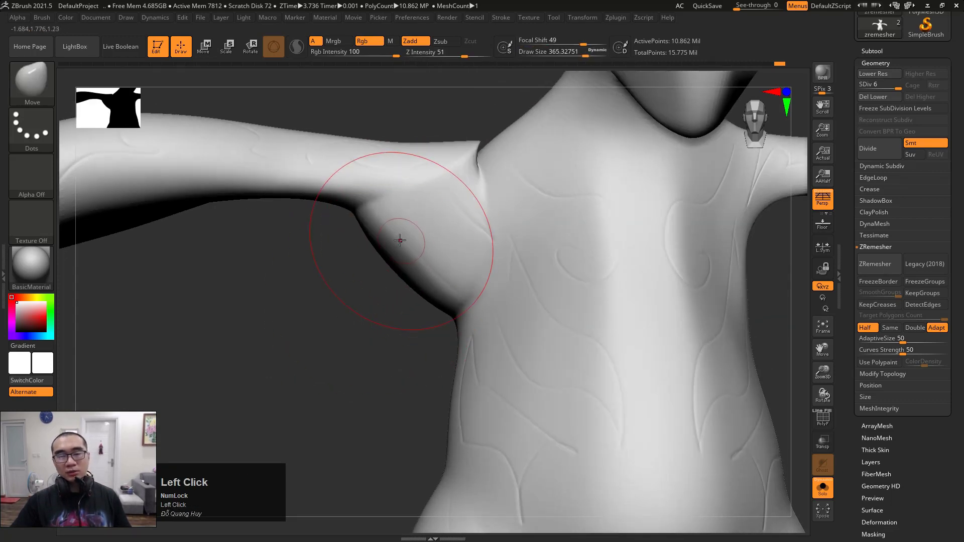
key(space)
mouse_move(400, 241)
mouse_down()
mouse_move(427, 242)
mouse_move(426, 266)
mouse_move(420, 255)
mouse_up()
mouse_move(331, 284)
mouse_down()
mouse_move(442, 250)
mouse_move(390, 224)
mouse_up()
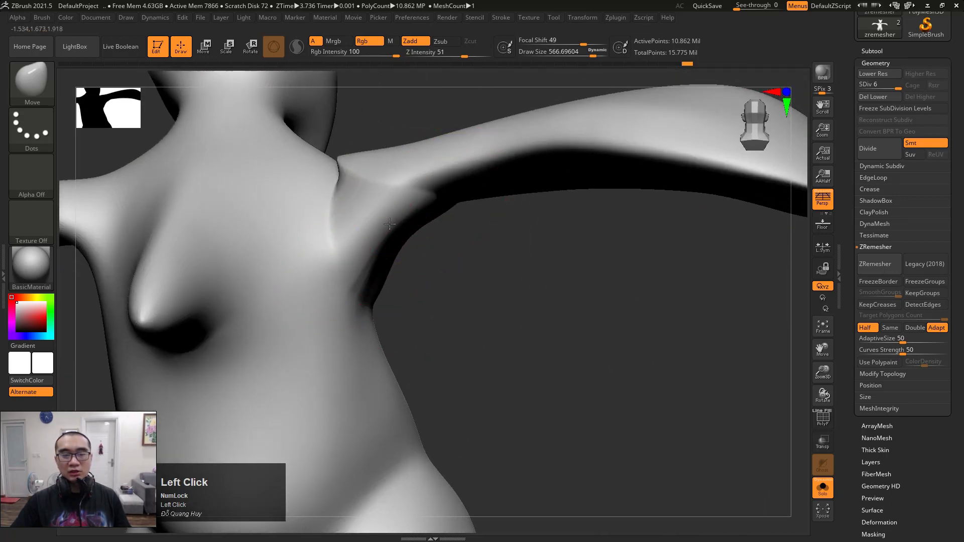
Step: Reduce the draw size to about 451 and reshape the back of the right armpit with the Move brush
drag(433, 251, 472, 266)
key(space)
drag(392, 224, 354, 200)
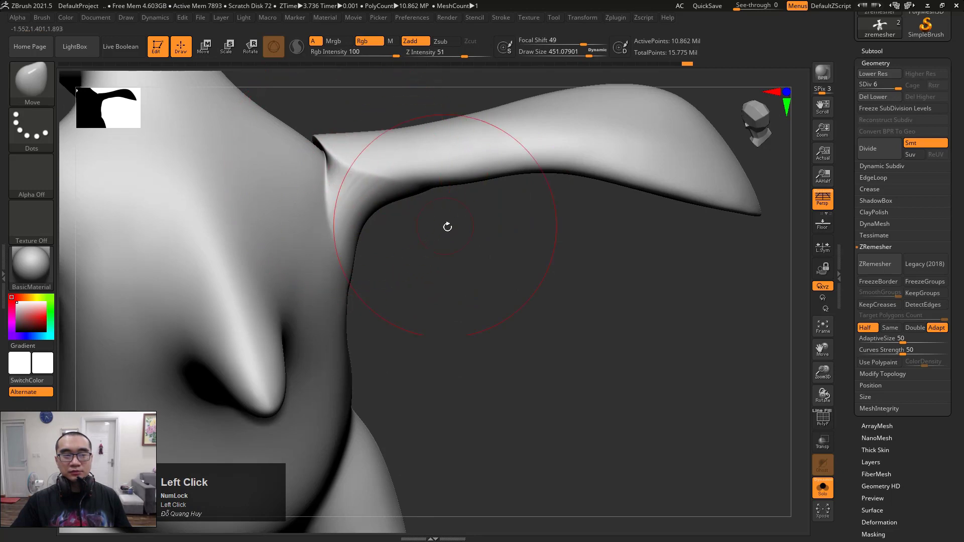
drag(447, 227, 425, 222)
drag(358, 244, 342, 229)
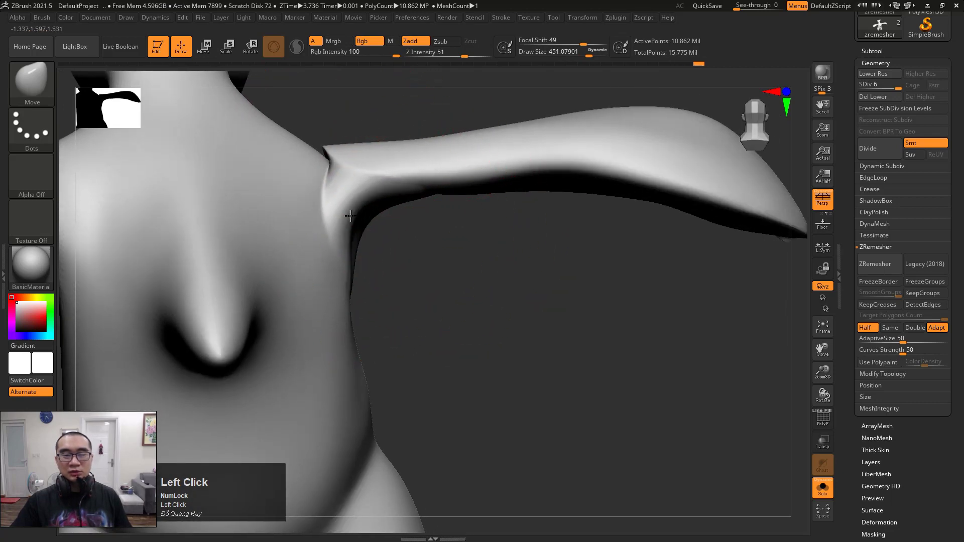
ctrl+right_drag(439, 239, 463, 254)
drag(463, 255, 383, 249)
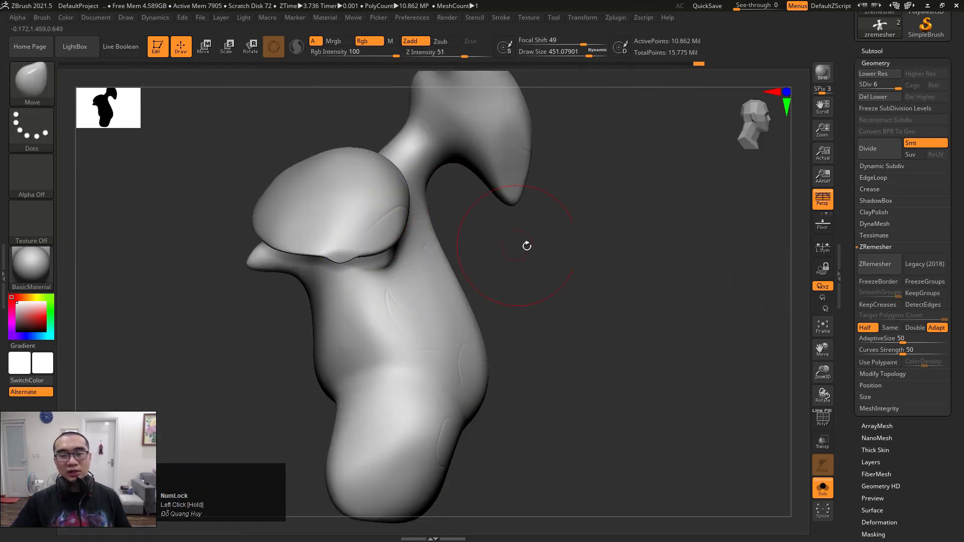
shift+drag(526, 246, 364, 220)
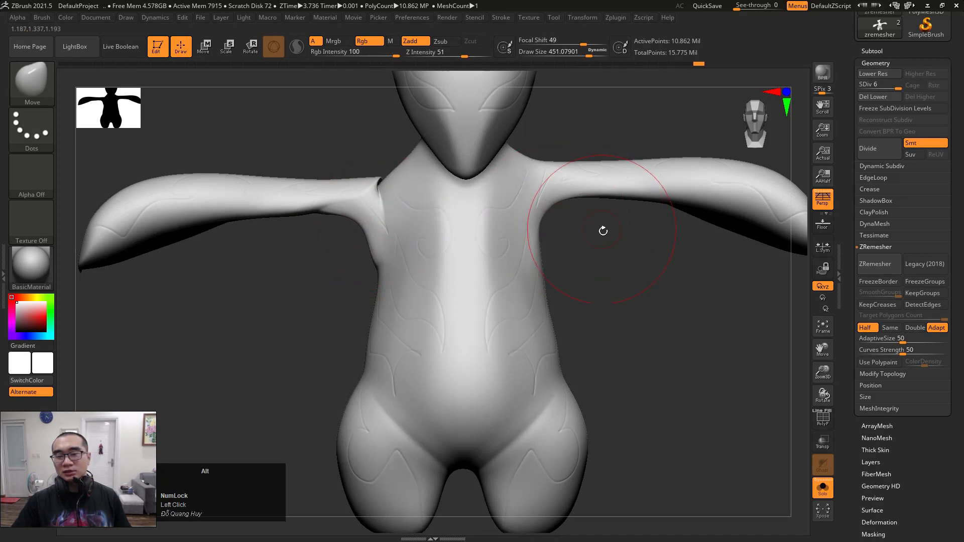
alt+drag(603, 231, 561, 235)
Step: Compare the two shoulders by switching the mesh to subdivision level 1 and back to level 6
mouse_move(885, 85)
mouse_down()
mouse_move(864, 88)
mouse_move(899, 88)
mouse_up()
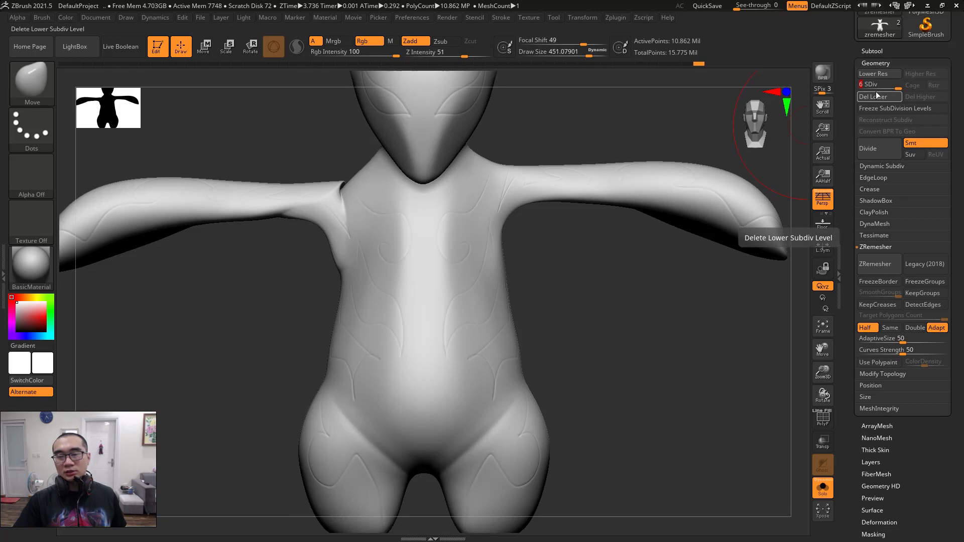
click(868, 88)
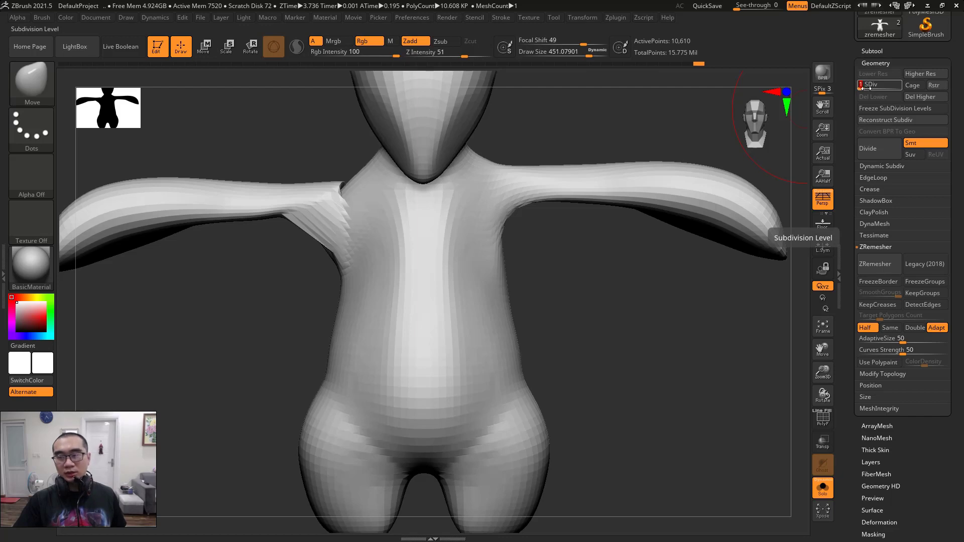
click(890, 88)
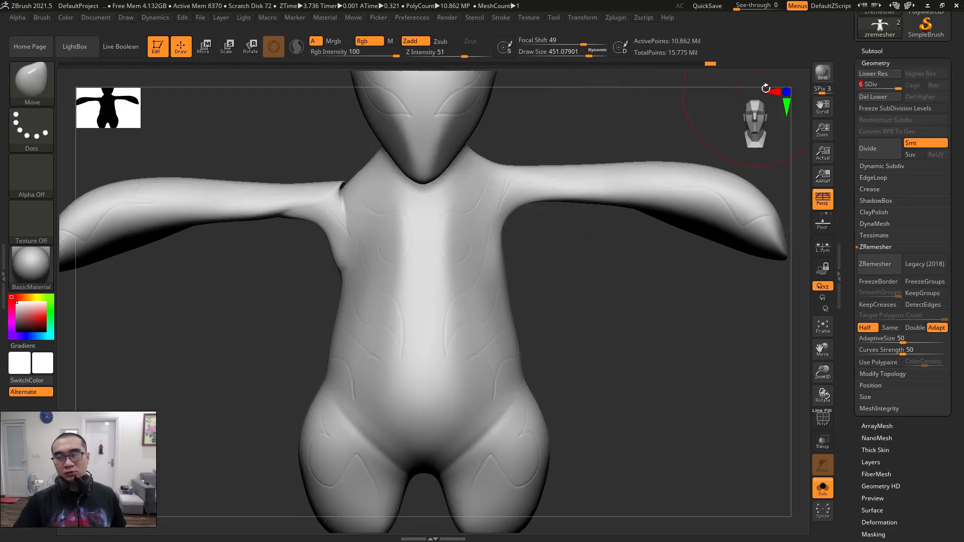
Step: Delete the lower subdivision levels and try smoothing the creased right shoulder on the high-poly mesh
click(875, 97)
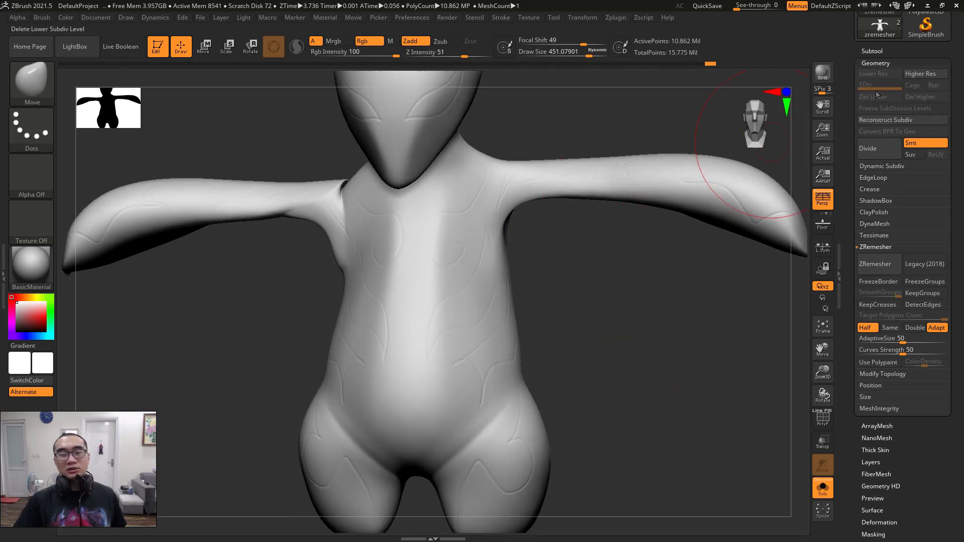
drag(547, 211, 473, 229)
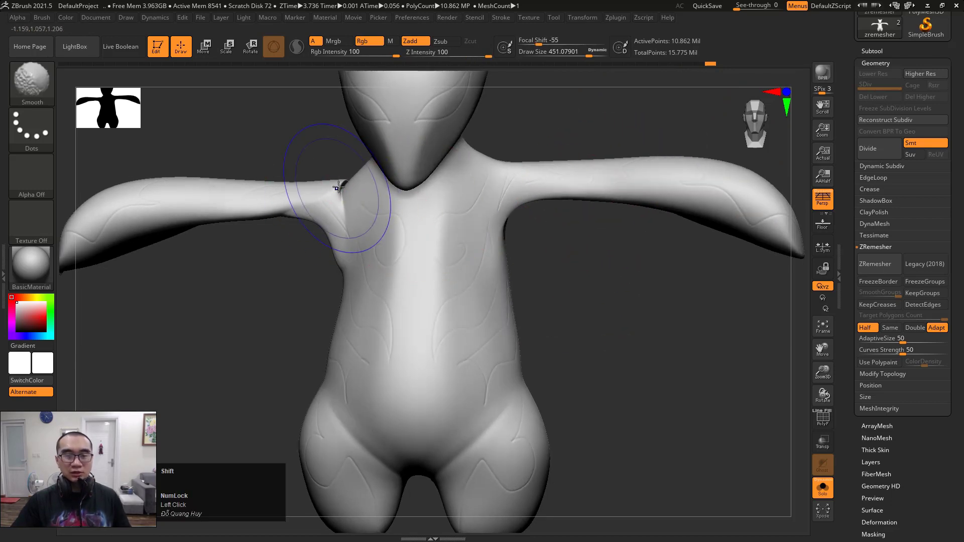
mouse_move(346, 201)
shift+mouse_down()
mouse_move(336, 198)
mouse_move(343, 209)
shift+mouse_up()
key(ctrl+1)
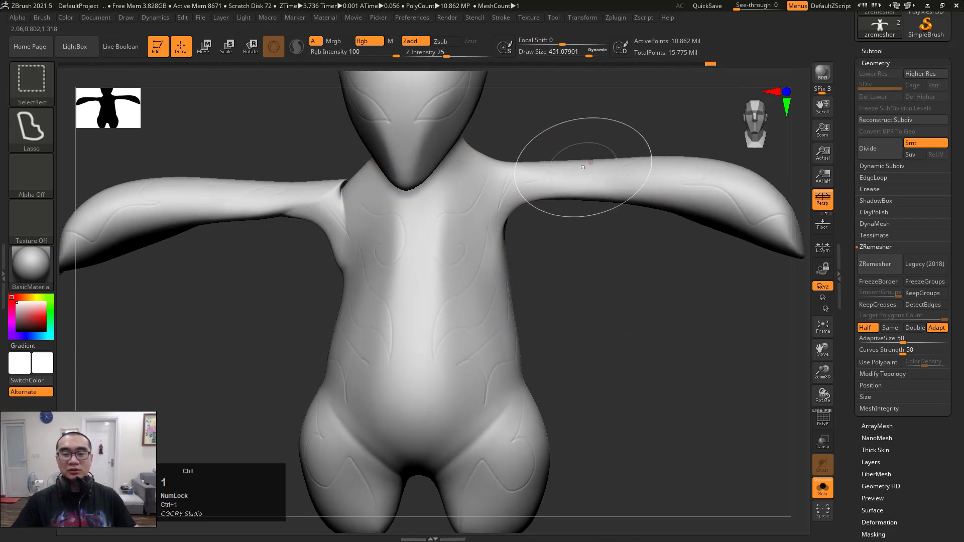
mouse_move(605, 144)
mouse_down()
mouse_move(579, 219)
mouse_move(610, 144)
mouse_up()
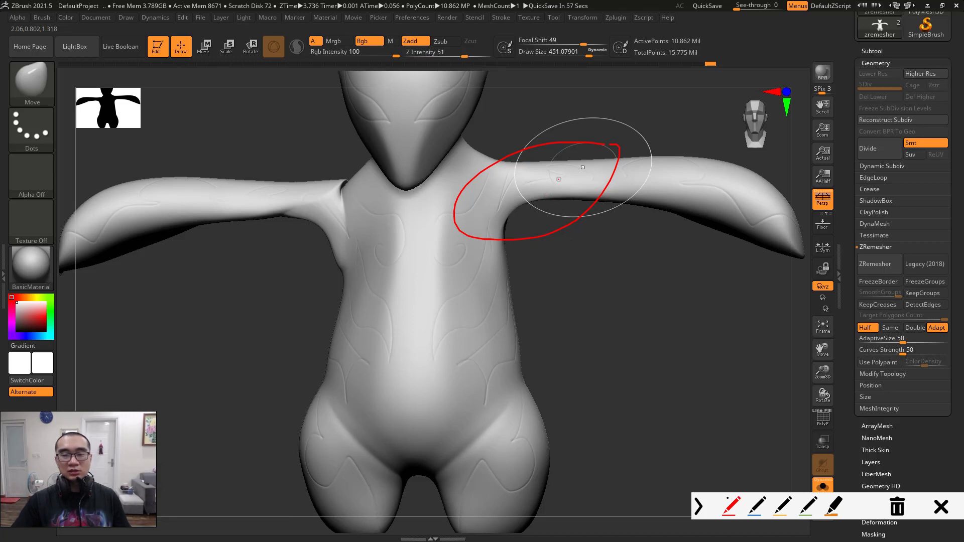
drag(355, 206, 417, 198)
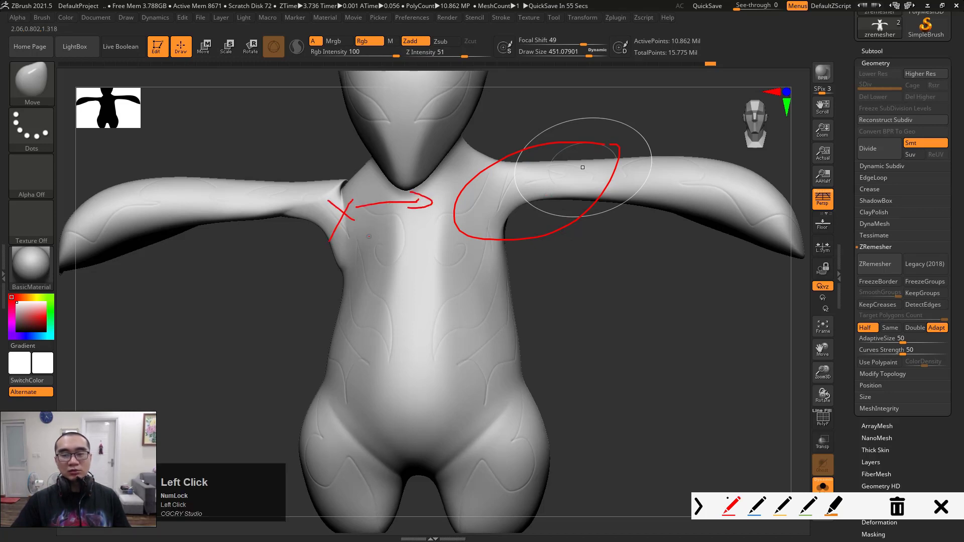
key(Num_Lock)
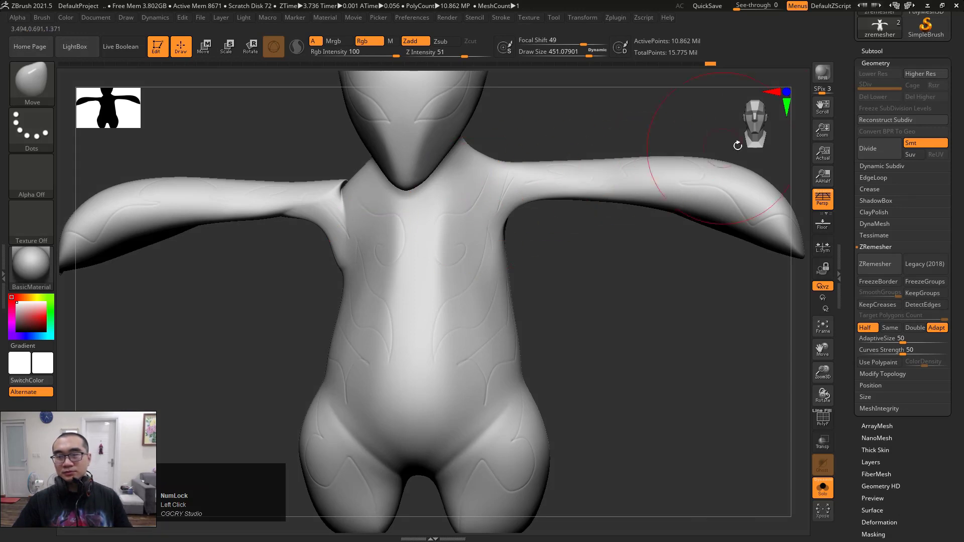
Step: Try smoothing the front of the creased right armpit on the high-poly mesh
shift+drag(670, 120, 648, 123)
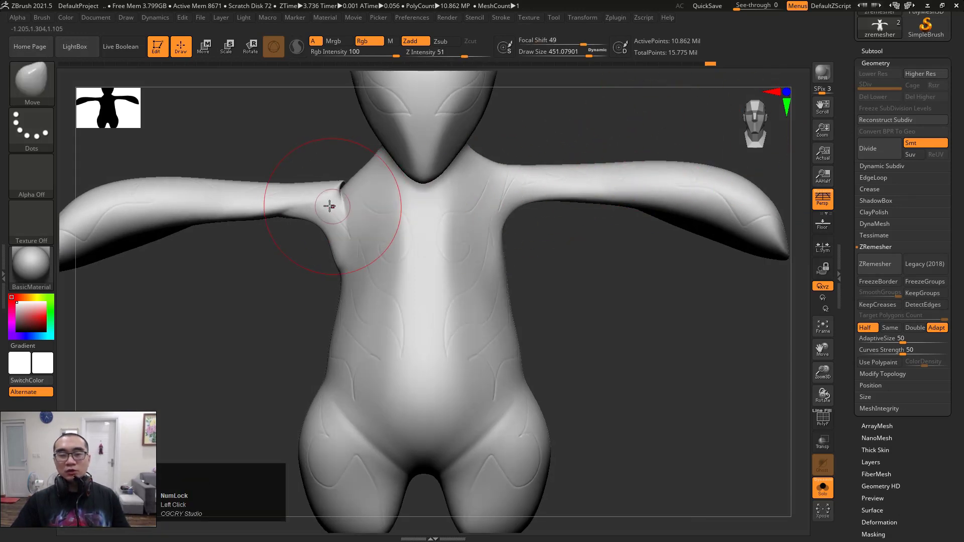
alt+drag(327, 159, 407, 207)
ctrl+right_drag(330, 195, 395, 183)
shift+drag(395, 183, 413, 241)
drag(301, 165, 382, 171)
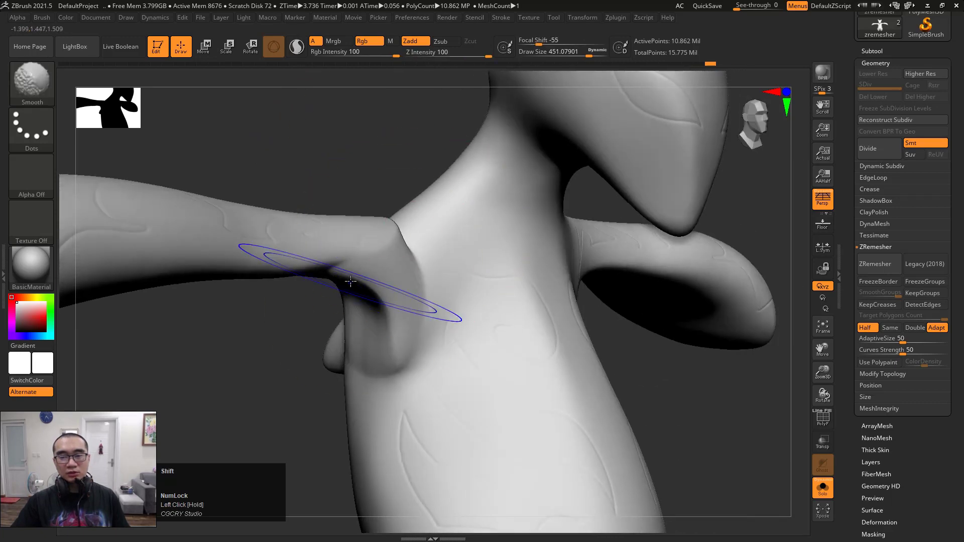
mouse_move(351, 284)
shift+mouse_down()
mouse_move(382, 296)
mouse_move(420, 292)
shift+mouse_up()
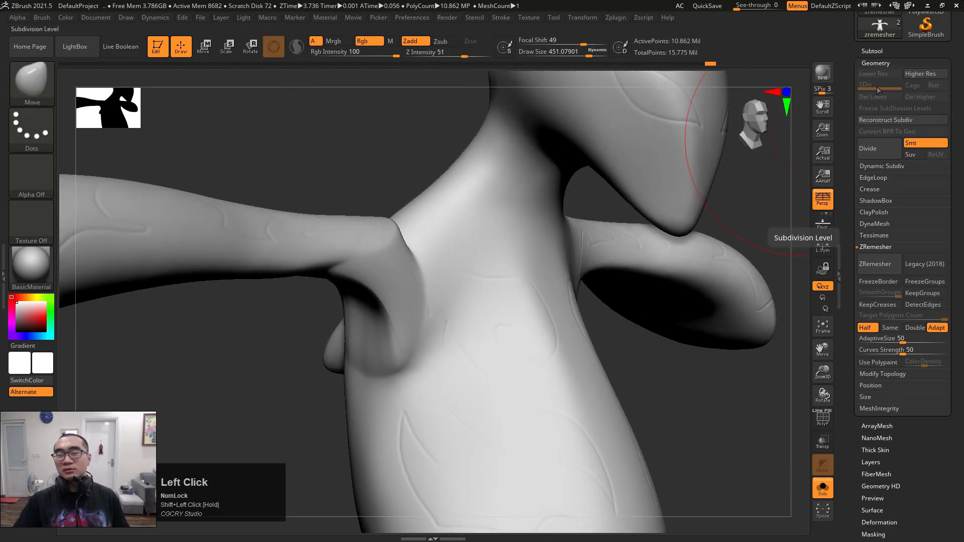
Step: Smooth the back of the right armpit and shoulder crease from behind
drag(381, 159, 438, 158)
mouse_move(287, 306)
shift+mouse_down()
mouse_move(303, 303)
mouse_move(321, 276)
shift+mouse_up()
shift+drag(317, 334, 321, 273)
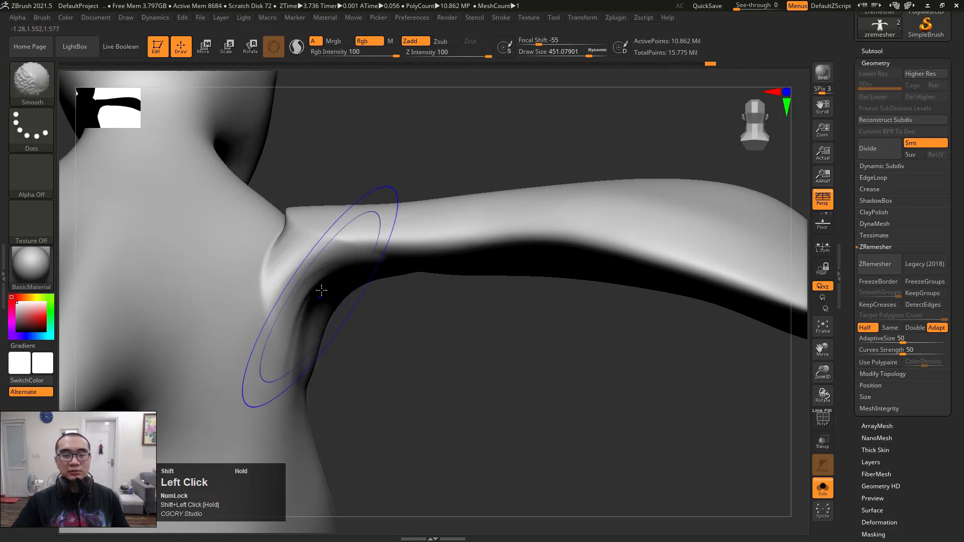
shift+drag(261, 267, 284, 236)
mouse_move(312, 189)
mouse_down()
mouse_move(312, 226)
mouse_move(271, 219)
mouse_move(297, 189)
mouse_up()
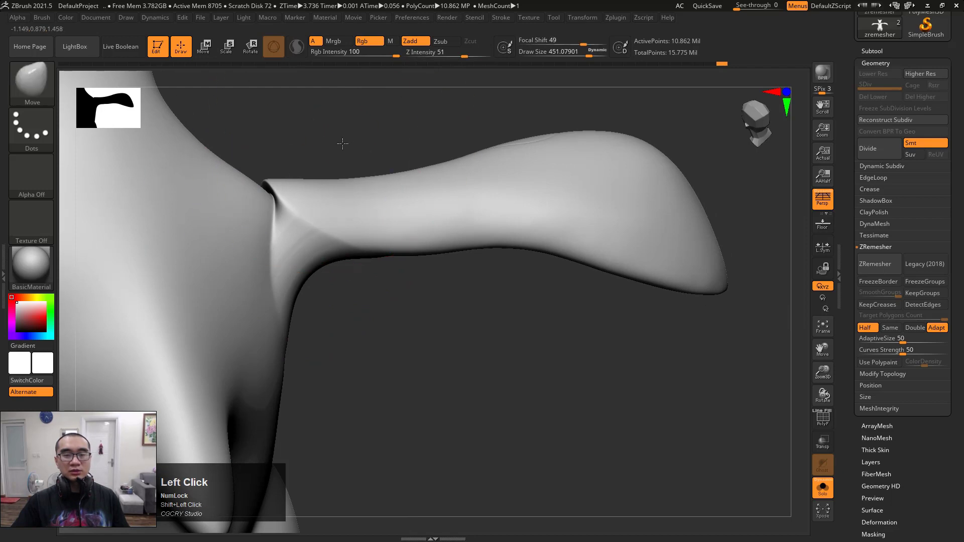
Step: Reshape the front of the right armpit with the Move brush and smooth the shoulder crease above it
mouse_move(342, 142)
mouse_down()
mouse_move(272, 157)
mouse_move(293, 138)
mouse_move(323, 259)
mouse_up()
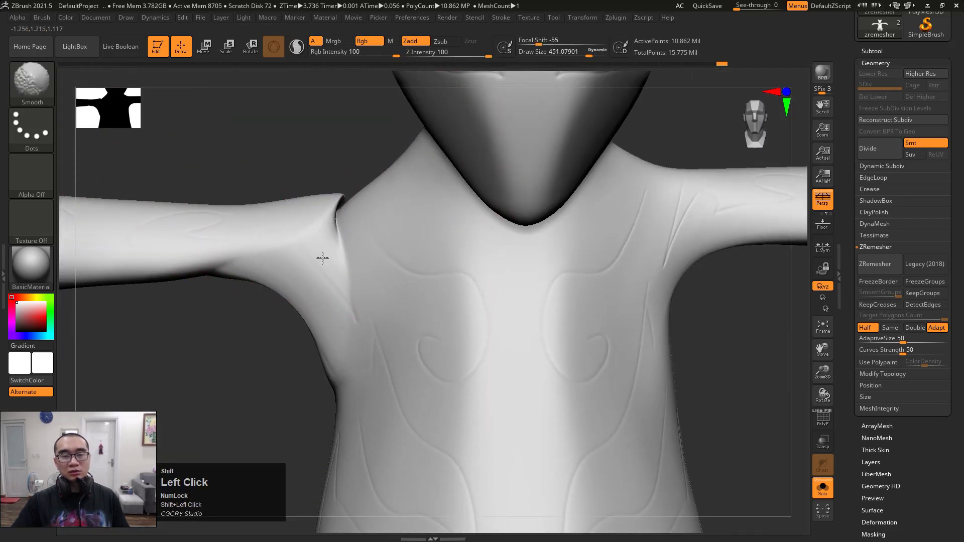
drag(334, 335, 338, 323)
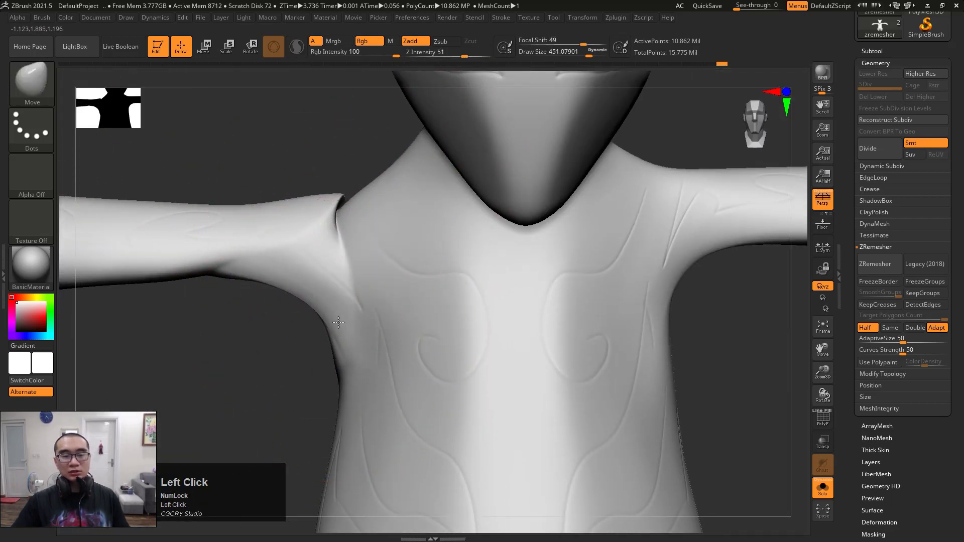
mouse_move(336, 254)
shift+mouse_down()
mouse_move(331, 229)
mouse_move(342, 226)
shift+mouse_up()
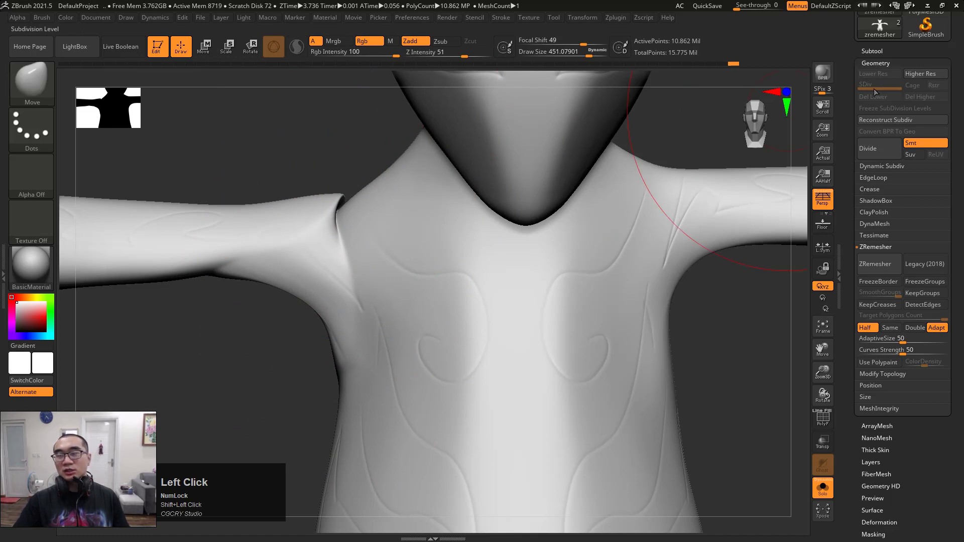
alt+drag(715, 107, 663, 131)
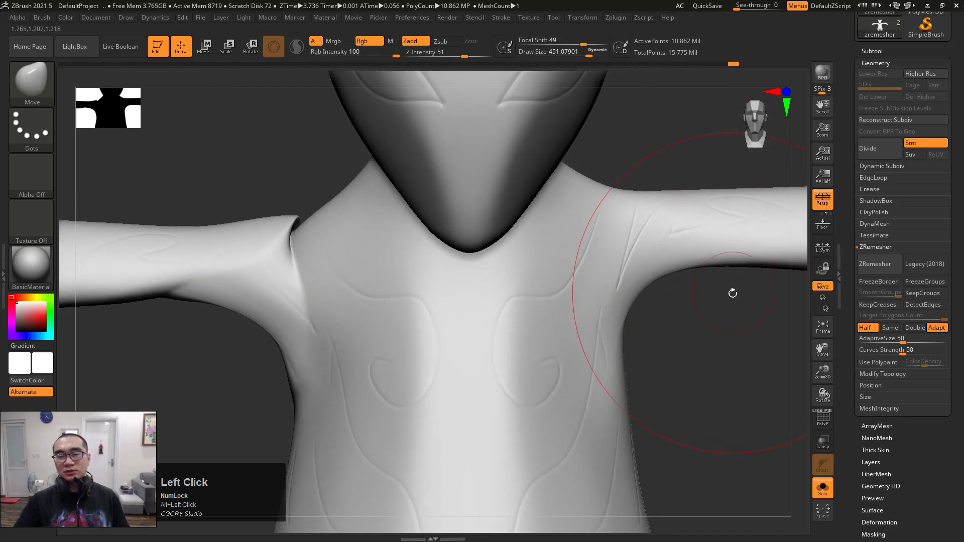
alt+drag(733, 293, 665, 231)
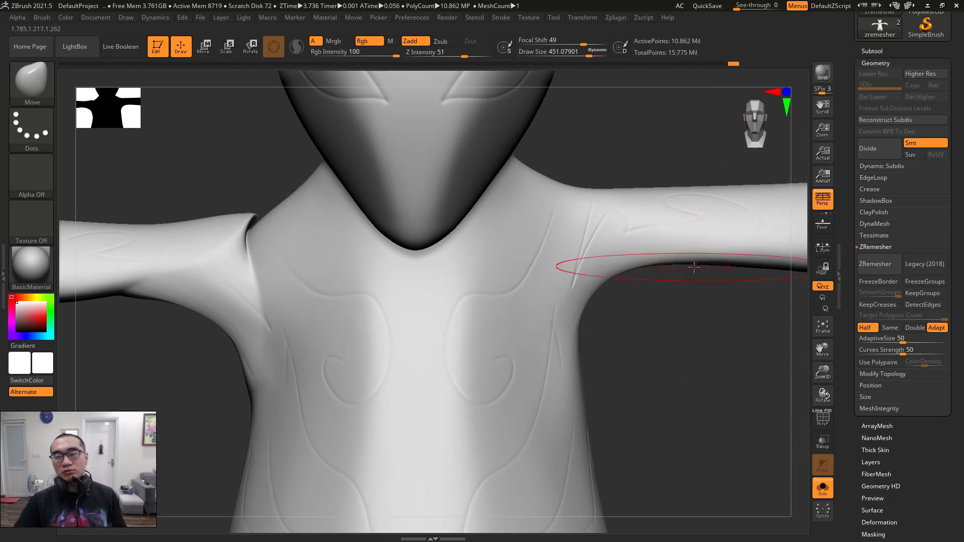
drag(693, 310, 668, 302)
right_drag(668, 302, 597, 335)
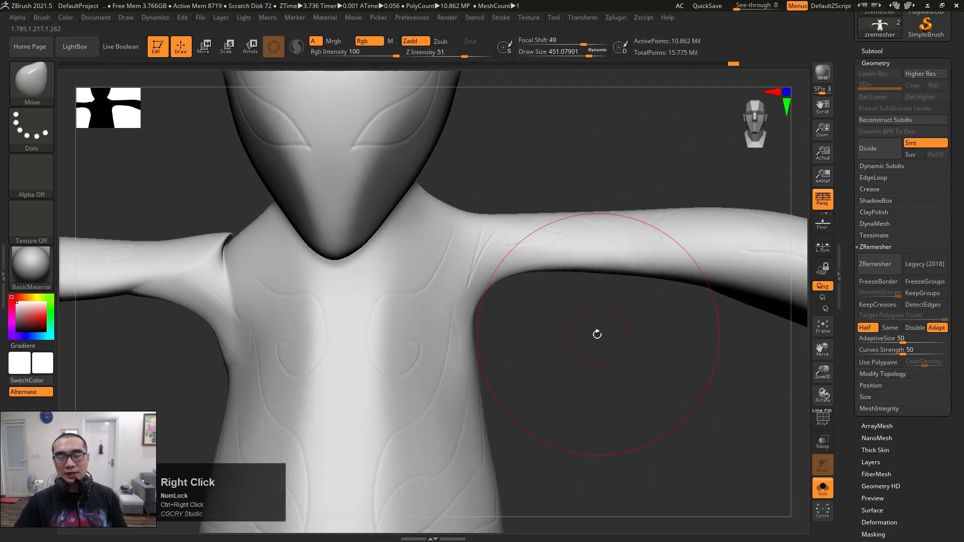
drag(597, 334, 619, 344)
ctrl+right_drag(613, 326, 514, 274)
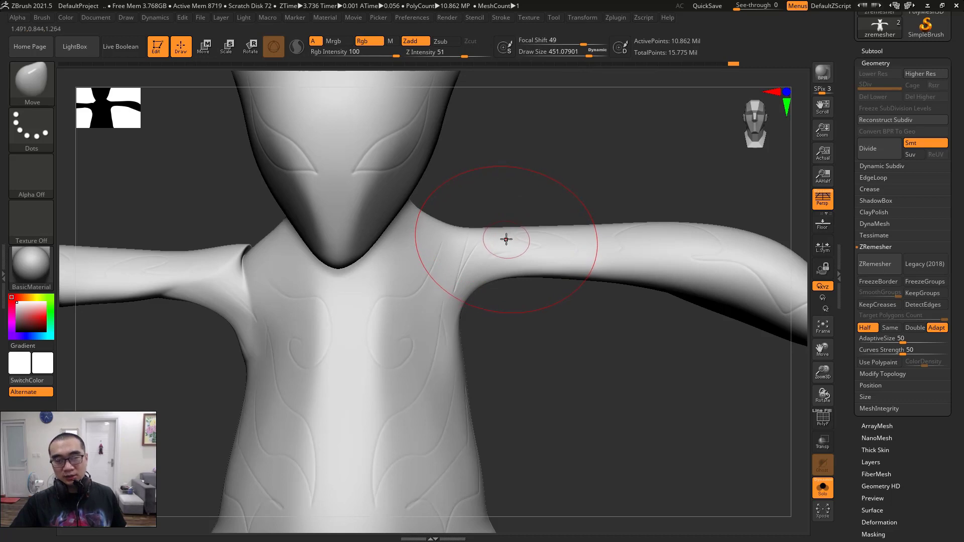
Step: Sketch a small human figure in red above the left arm with the screen annotation pen, and clear it
key(ctrl+shift+1)
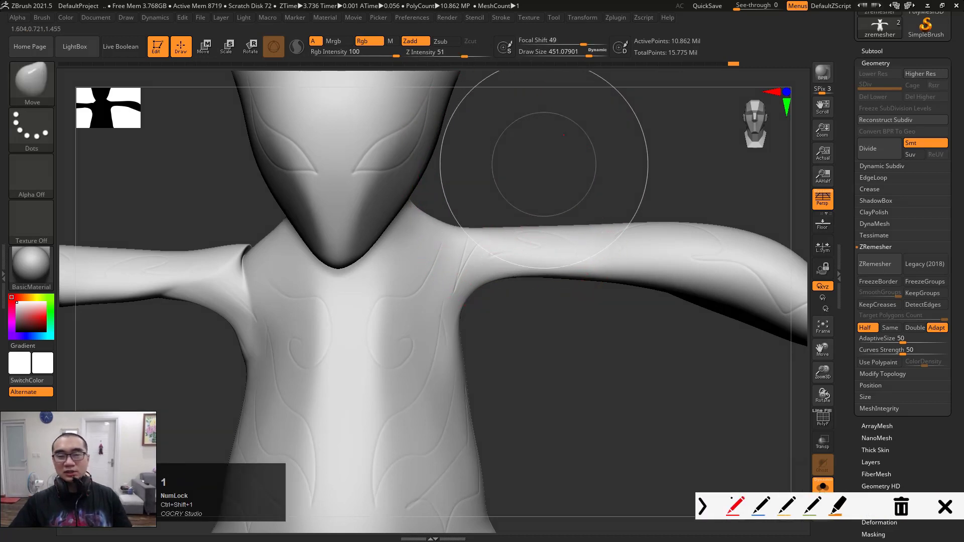
drag(572, 115, 574, 137)
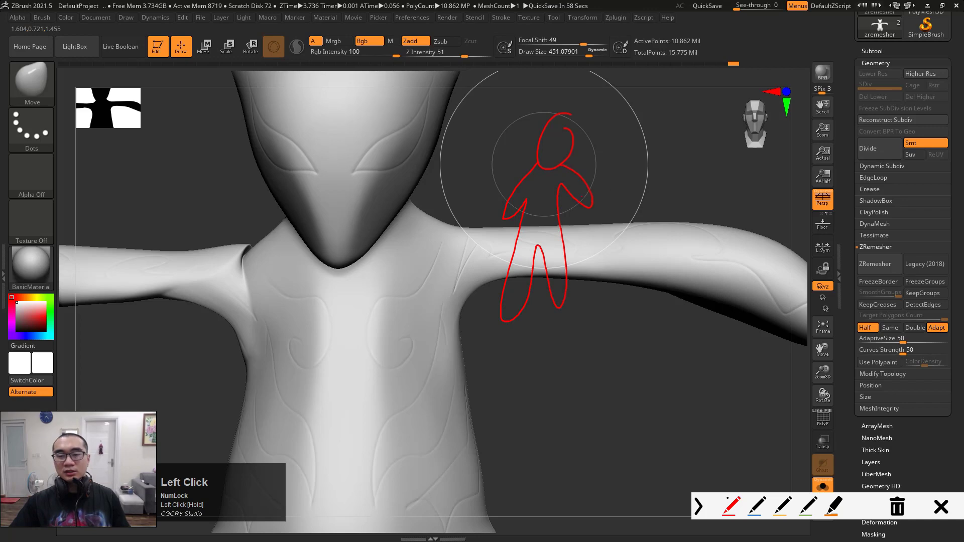
key(Escape)
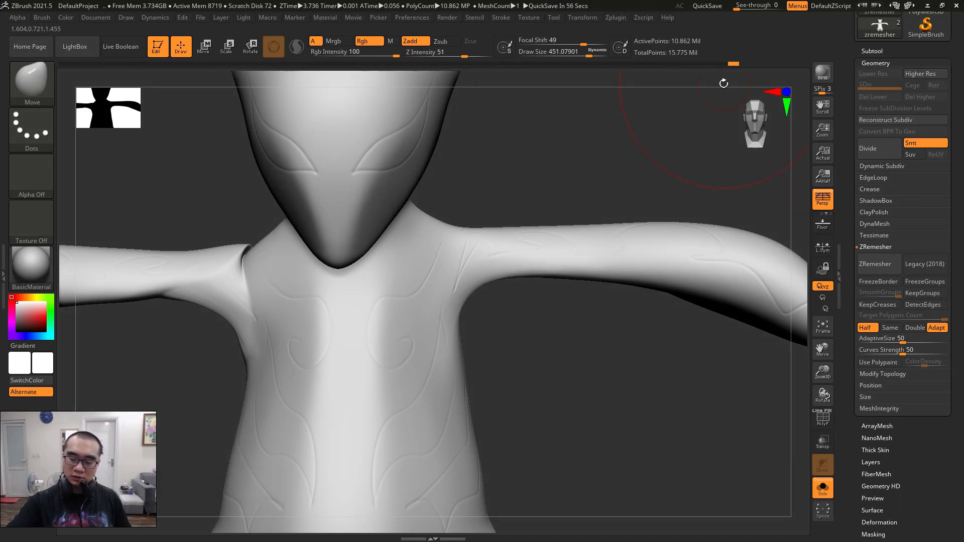
Step: Switch to the Cốc Cốc browser and open YouTube in a new tab
click(942, 5)
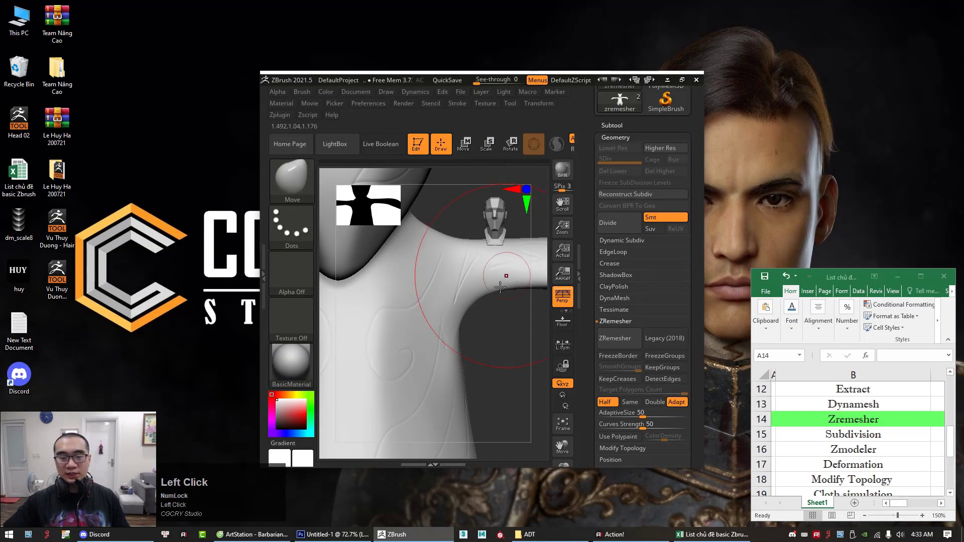
click(251, 535)
right_click(251, 535)
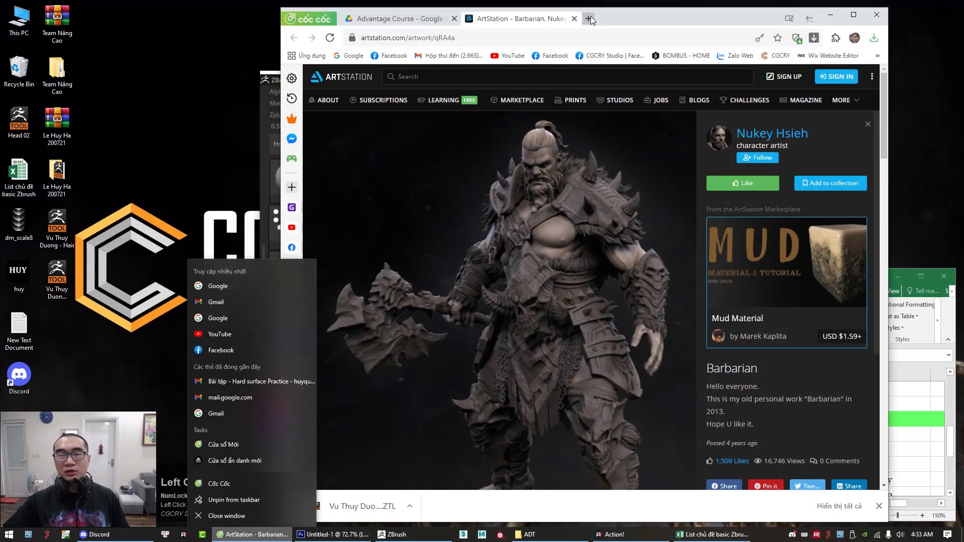
click(590, 18)
click(508, 56)
drag(724, 17, 605, 21)
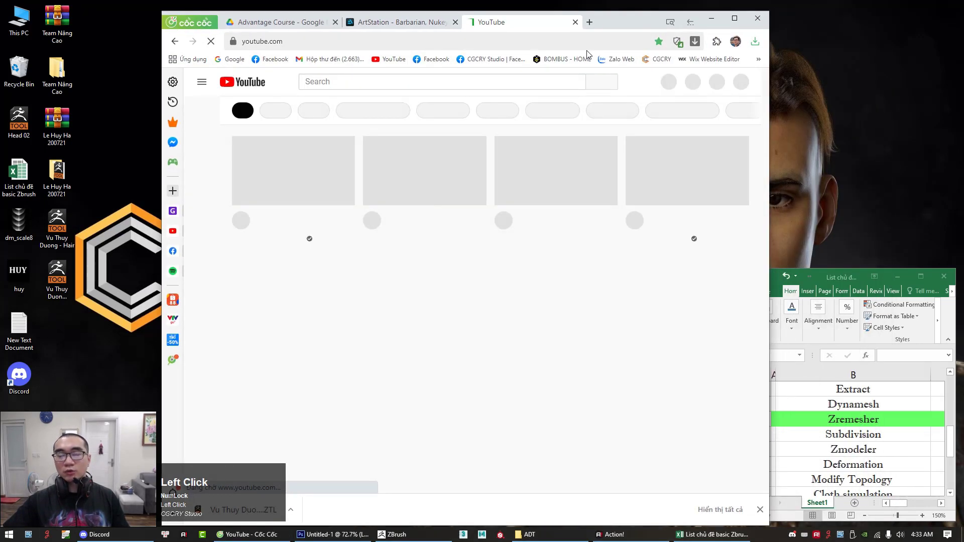
Step: Open the account's own YouTube channel and show the CGCRY Advanced playlist
click(738, 84)
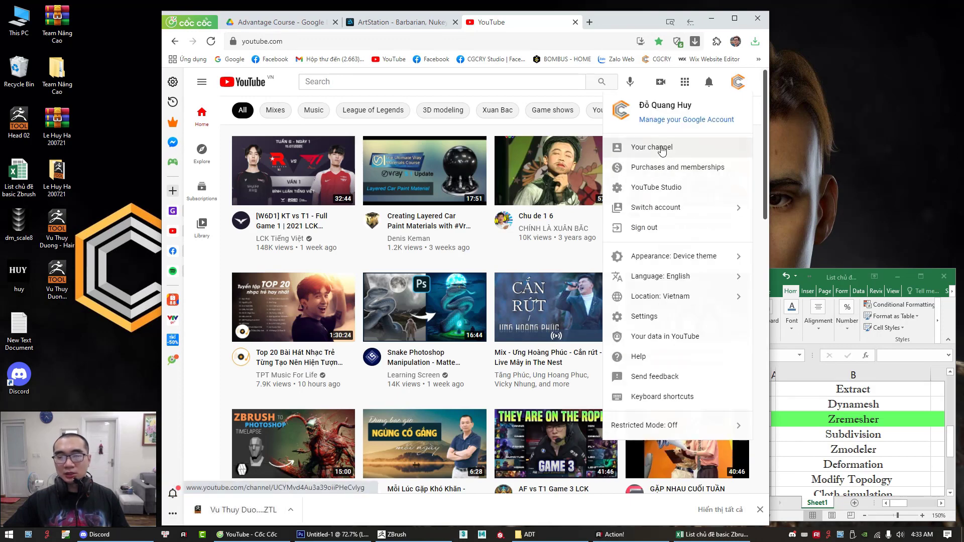
click(658, 146)
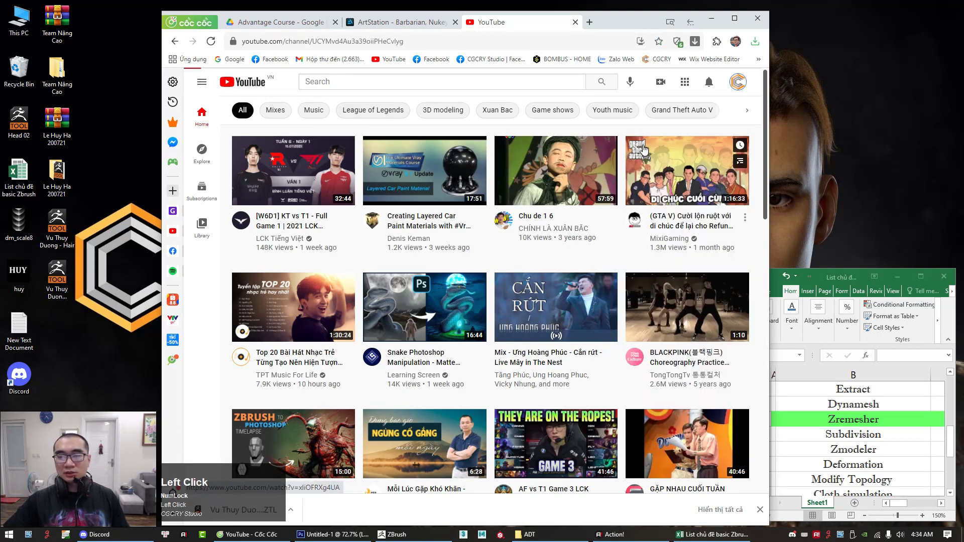
click(432, 163)
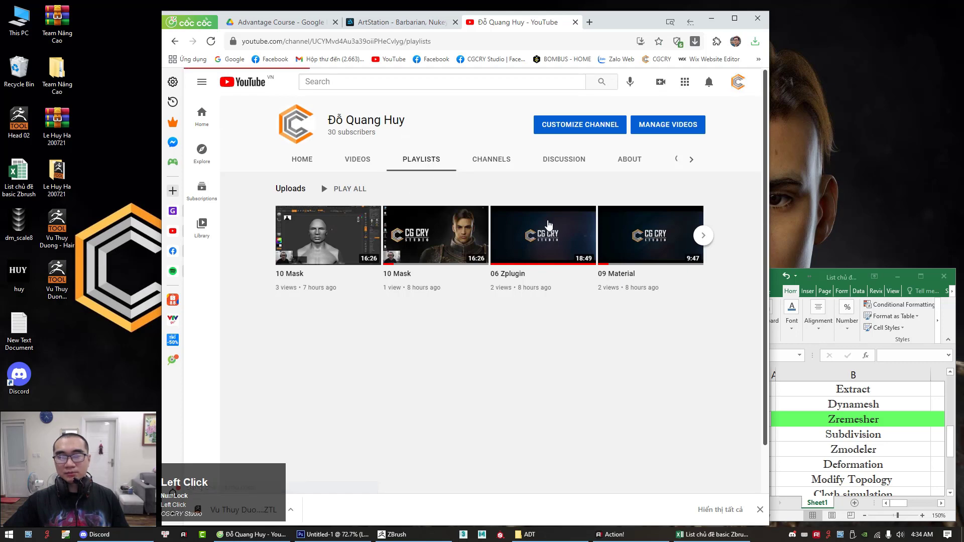
scroll(553, 321, down, 2)
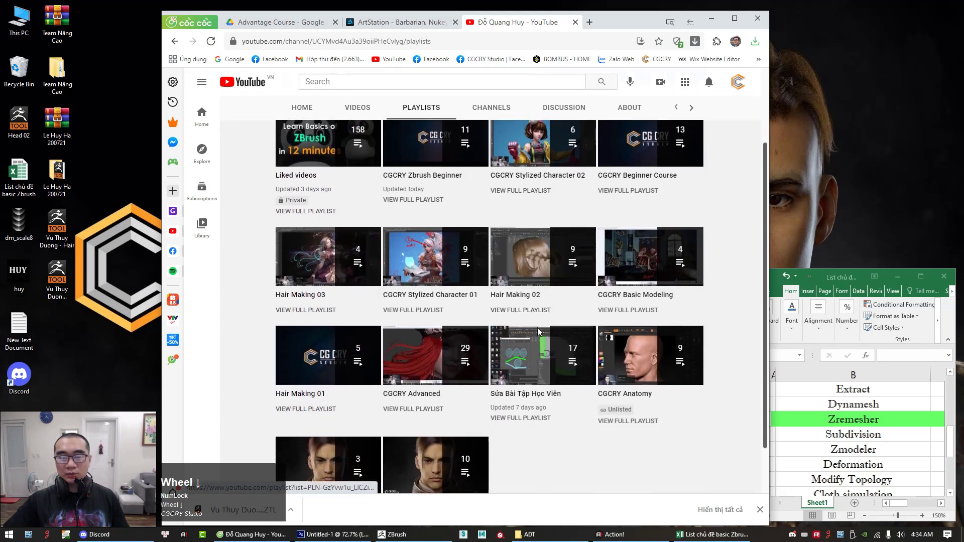
scroll(572, 443, down, 1)
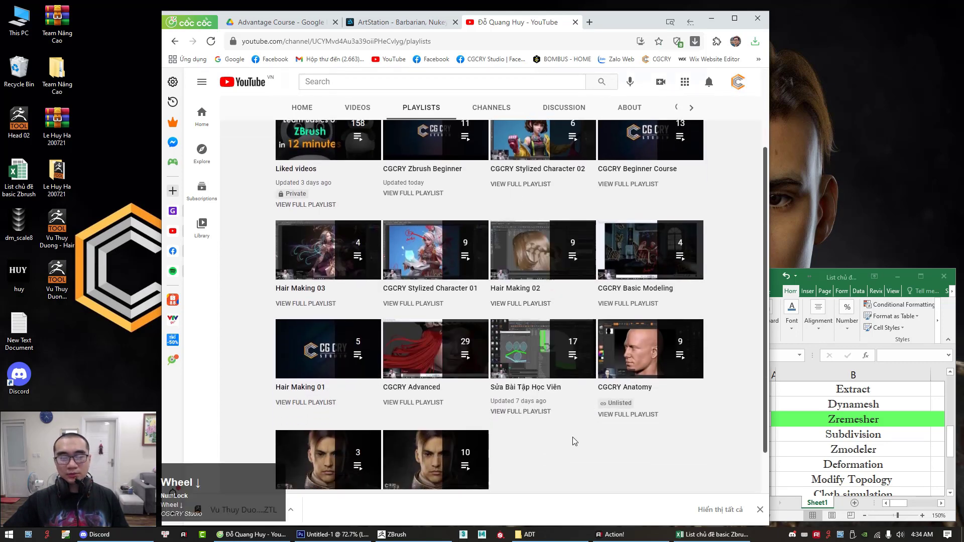
click(422, 350)
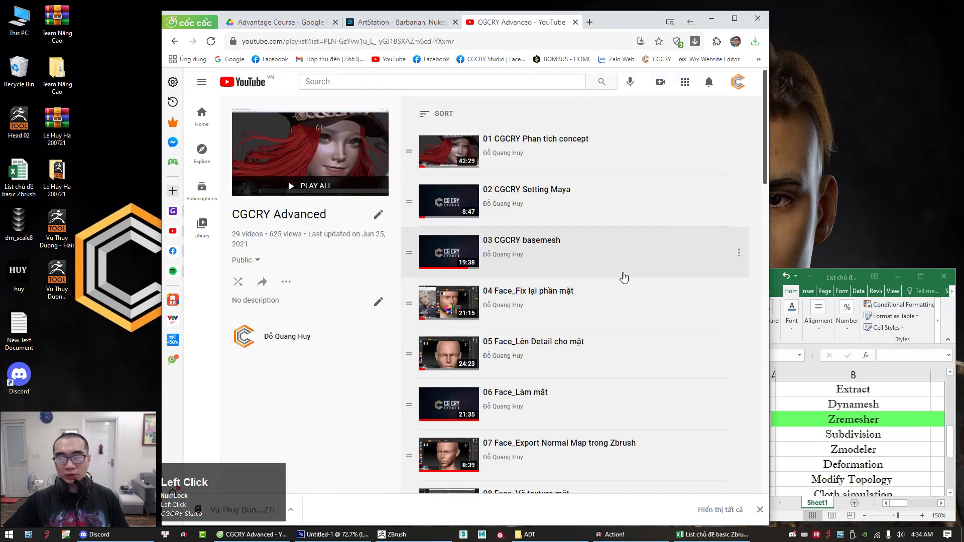
Step: Open the video "45 POSING Pose dáng trong Zbrush" from the playlist and skip ahead to about the 40-minute mark
scroll(620, 279, down, 13)
scroll(617, 287, down, 6)
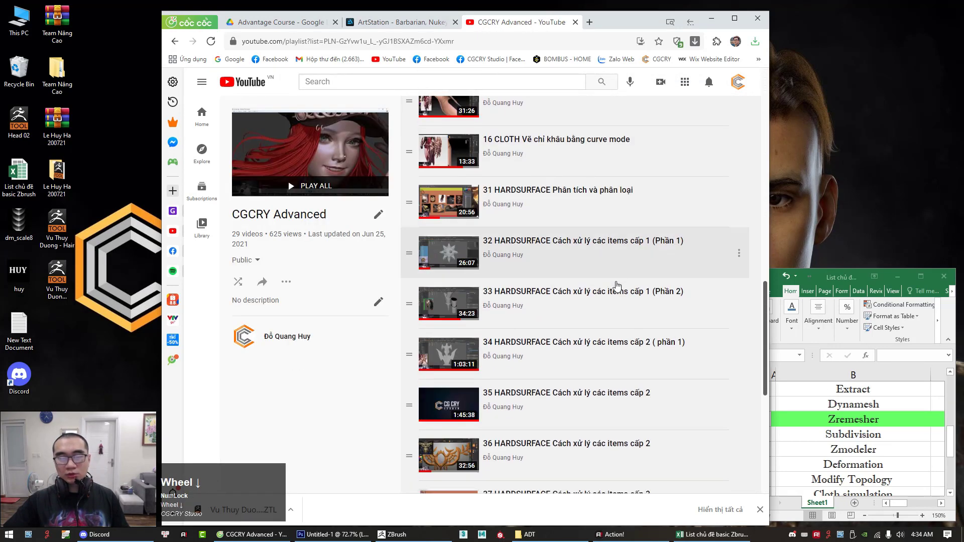
click(438, 316)
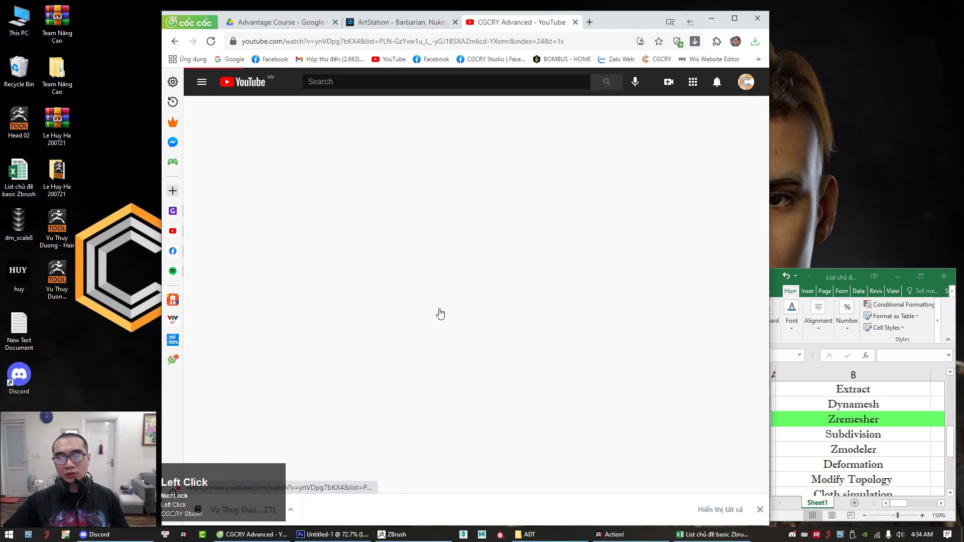
click(684, 404)
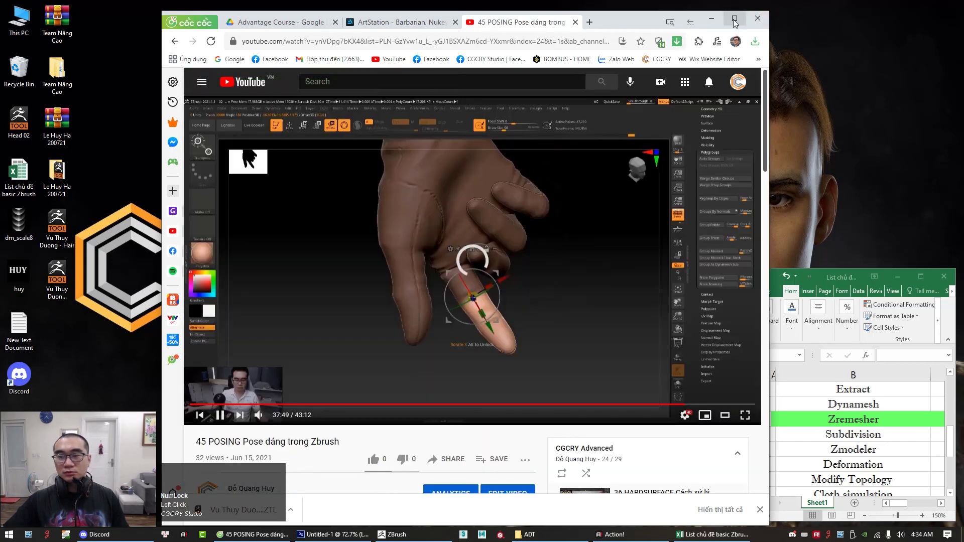
click(722, 404)
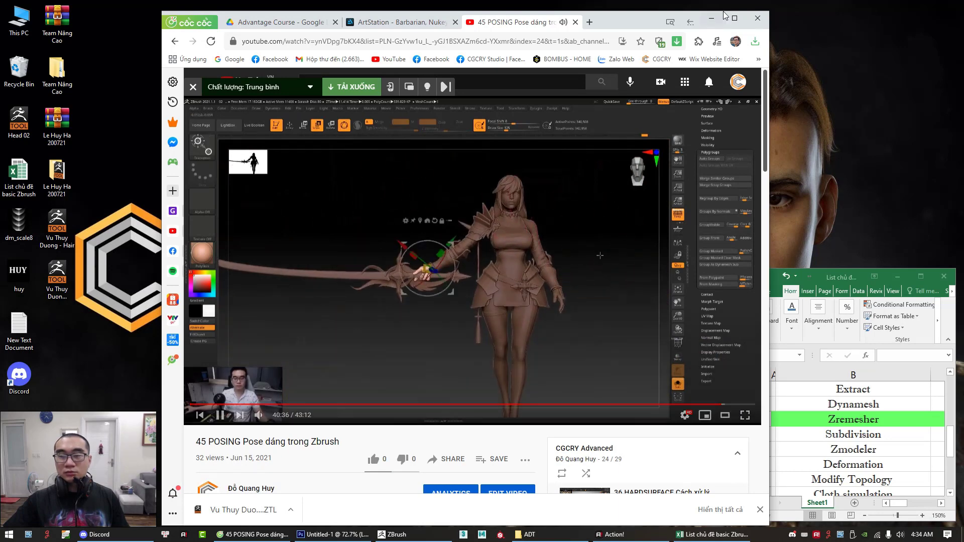
Step: Maximize the browser, pause the video on the hand holding the sword and show it full screen
click(735, 18)
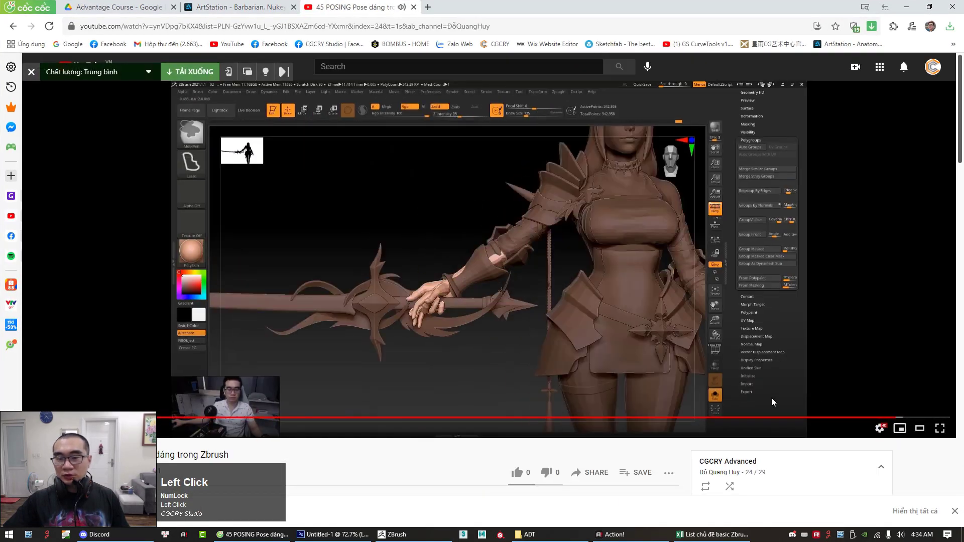
click(494, 321)
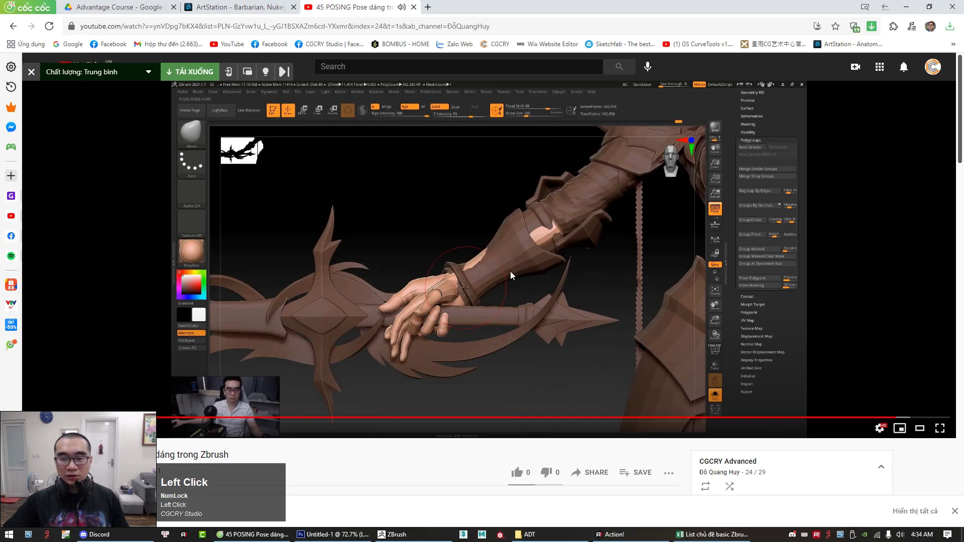
key(ctrl+shift)
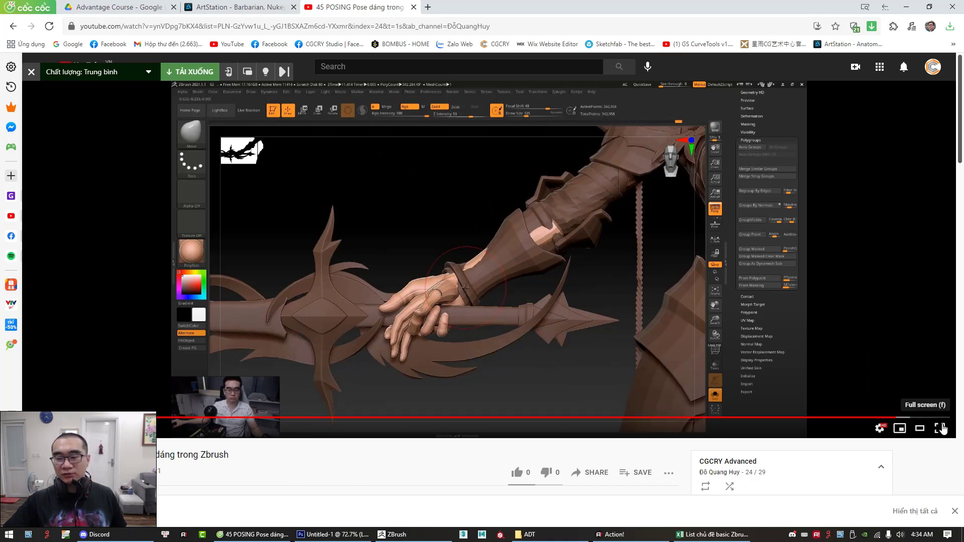
click(941, 428)
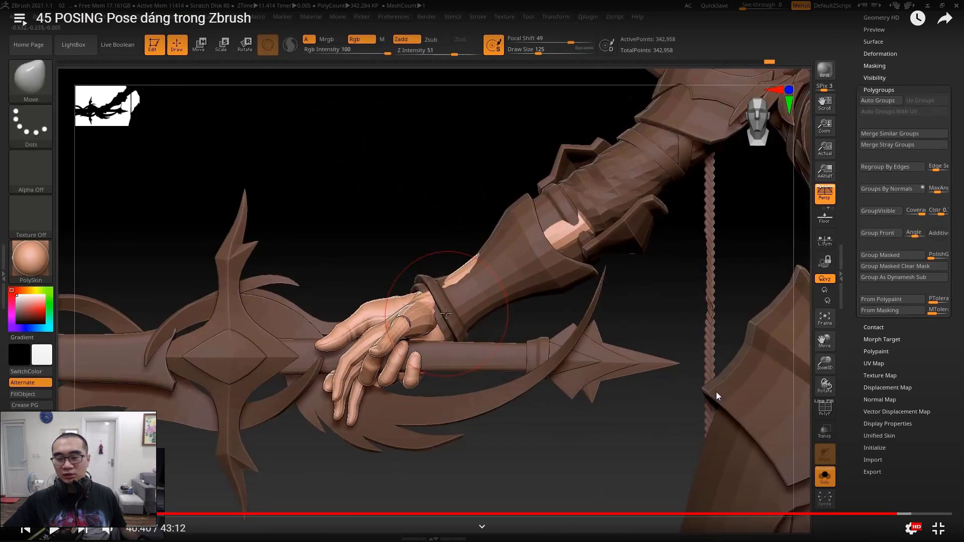
Step: Resume the posing video and skip ahead to about 42:14 to view the posed character
click(870, 452)
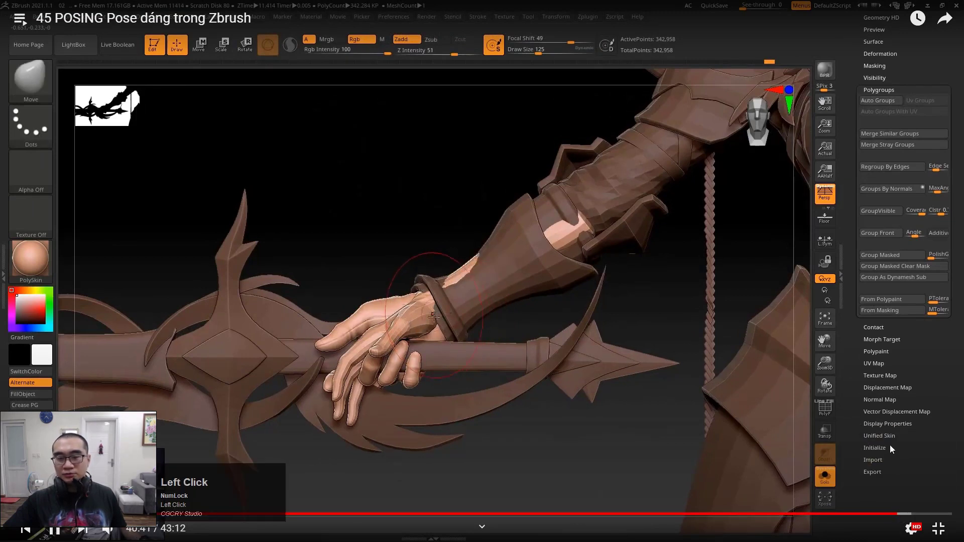
click(916, 514)
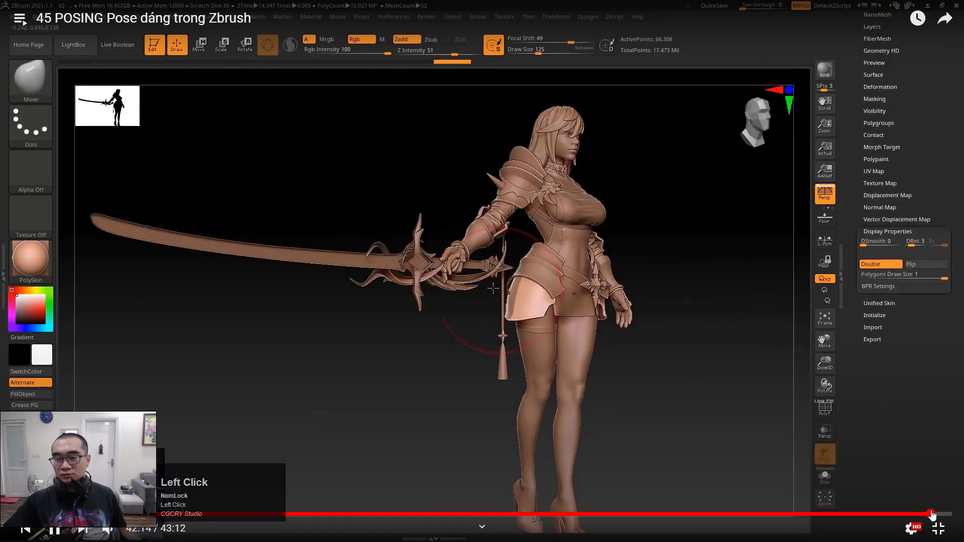
click(931, 515)
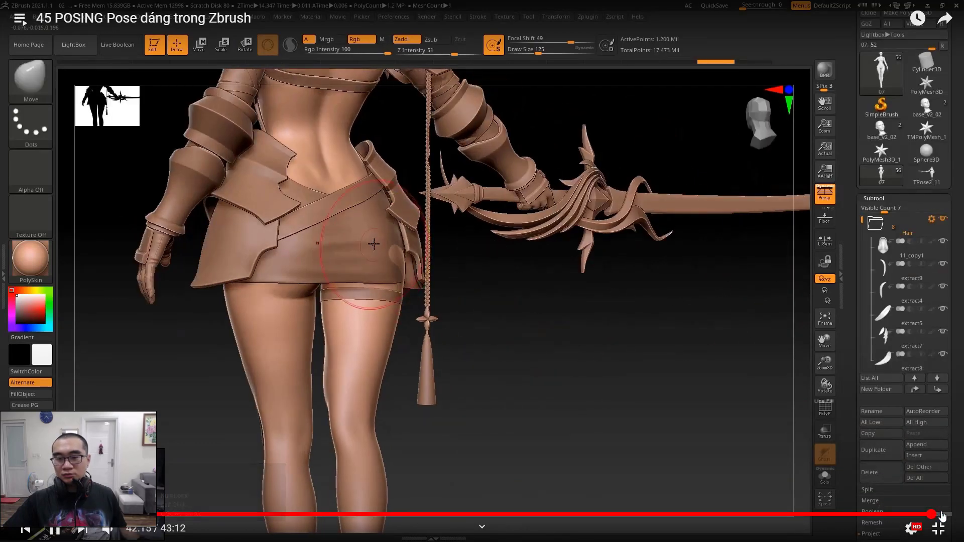
Step: Skim the closing part of the posing video between about 41:55 and 42:38 to view the character with the sword
click(927, 515)
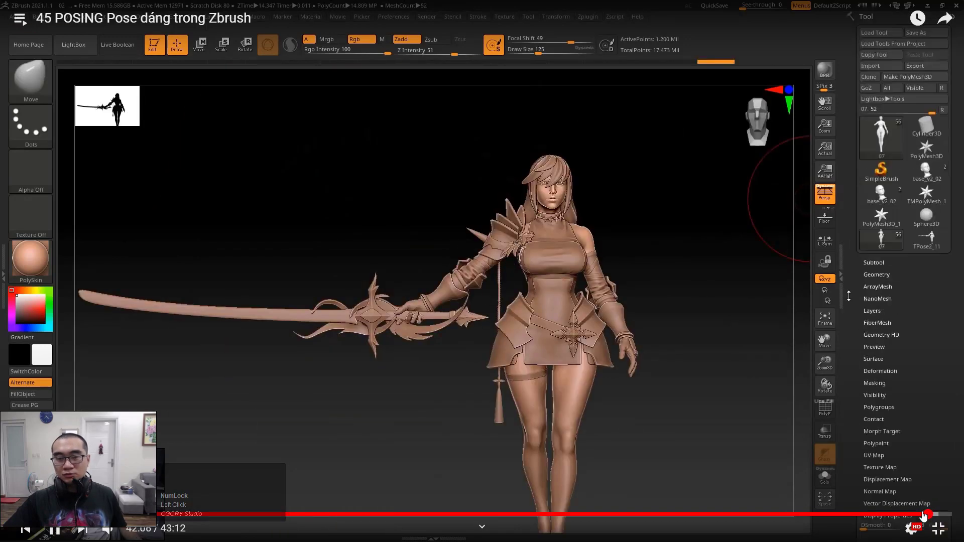
click(918, 516)
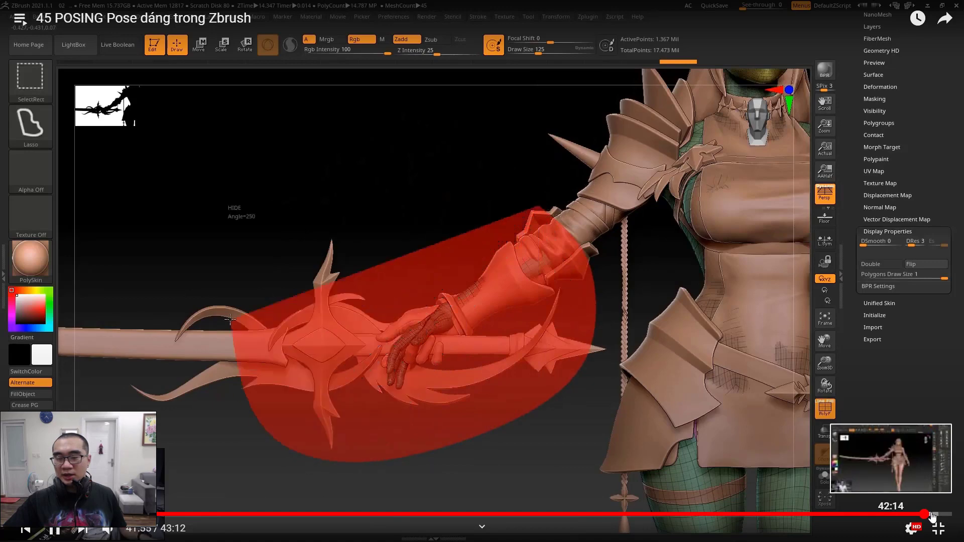
click(933, 514)
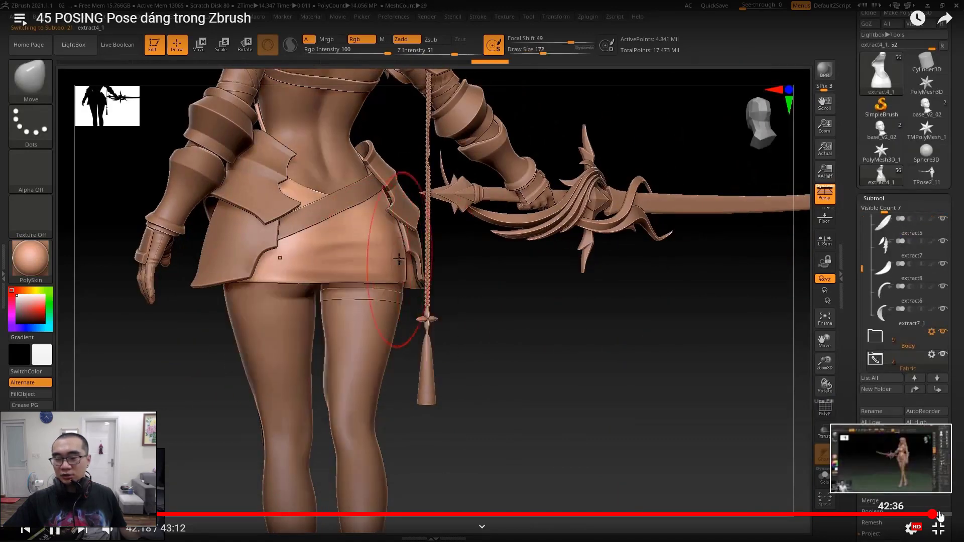
click(941, 516)
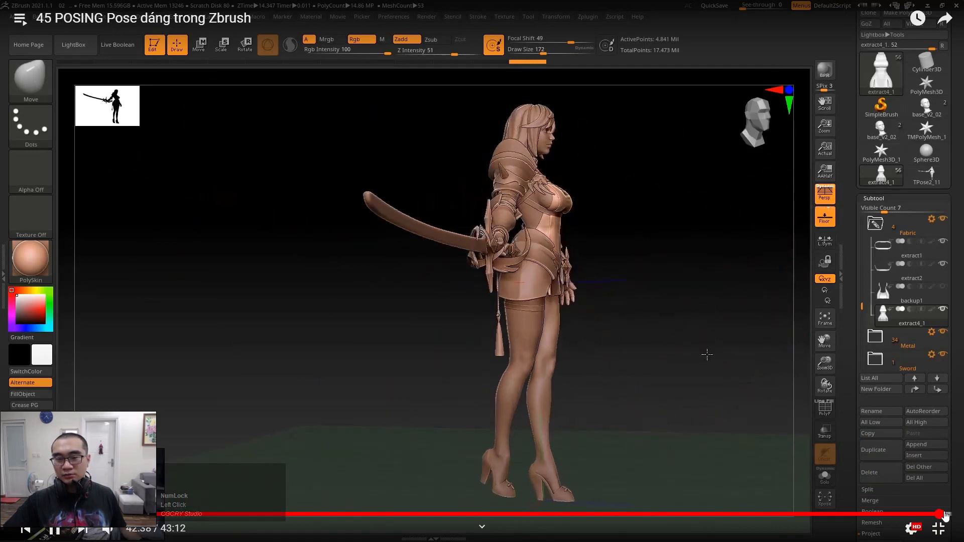
Step: Rewind to about 40:23 and pause on the hand gripping the sword, then skip ahead to the finished pose near 42:55
drag(944, 515, 891, 517)
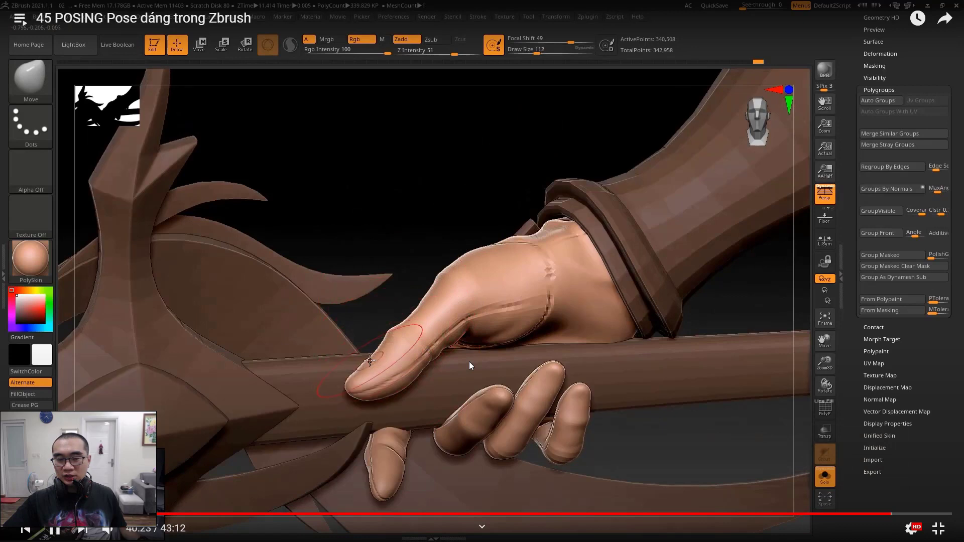
click(459, 355)
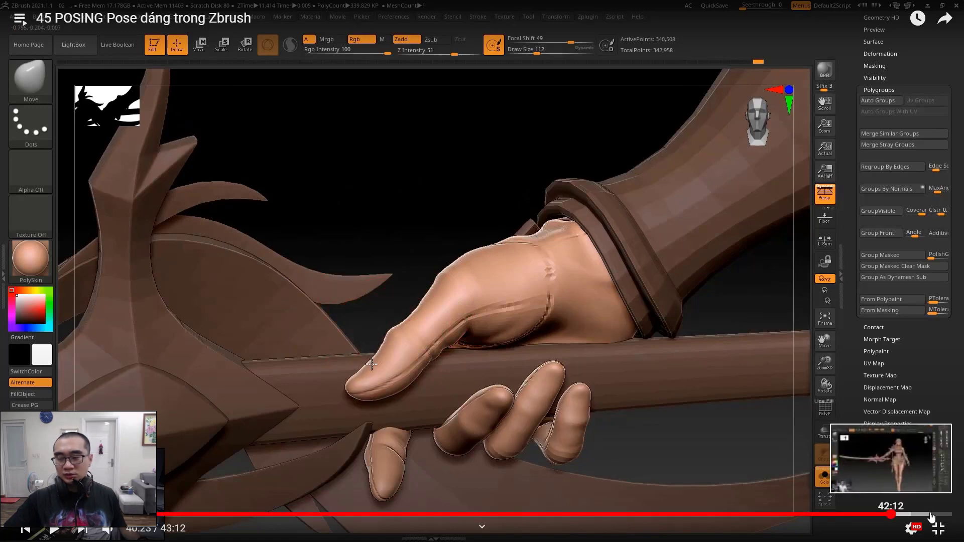
click(937, 515)
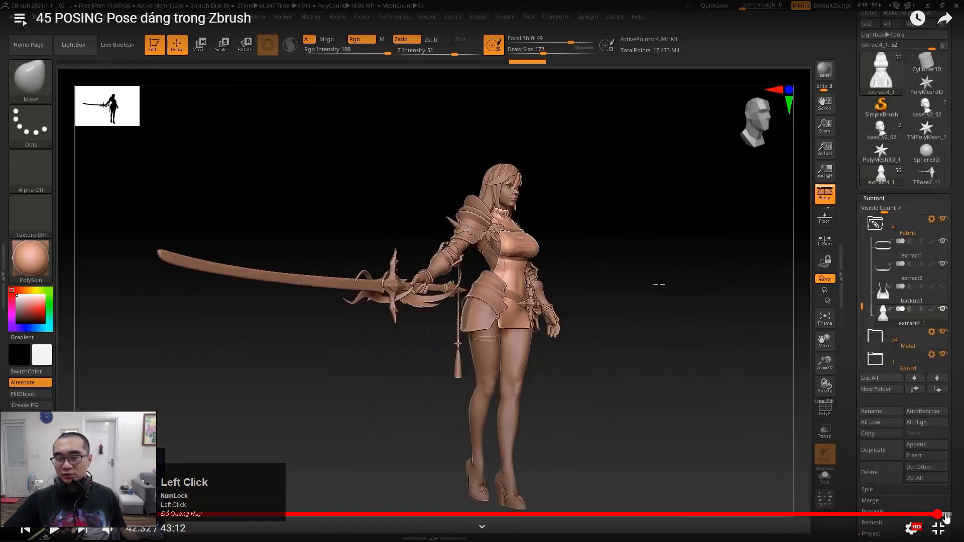
click(943, 515)
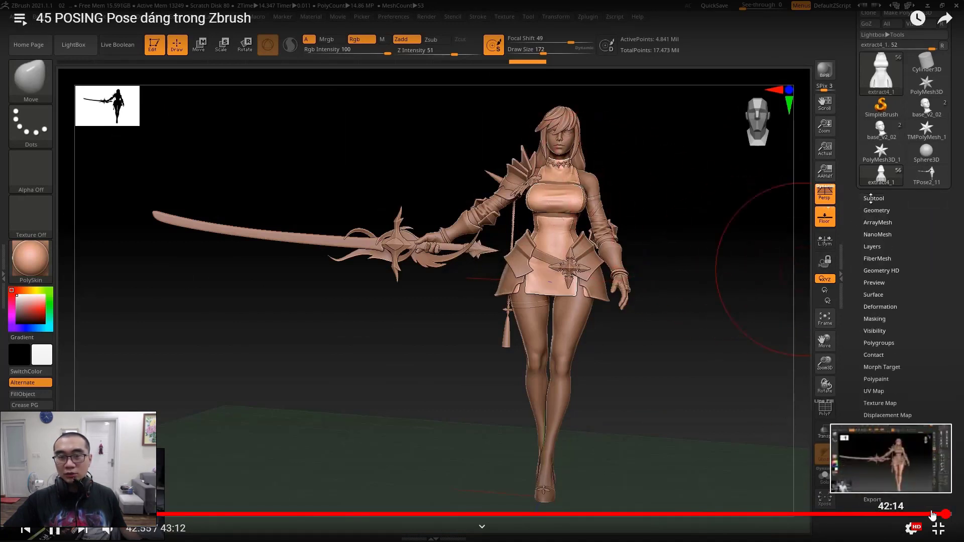
Step: Exit the full-screen video, minimize the browser and return to a maximized ZBrush window
click(955, 536)
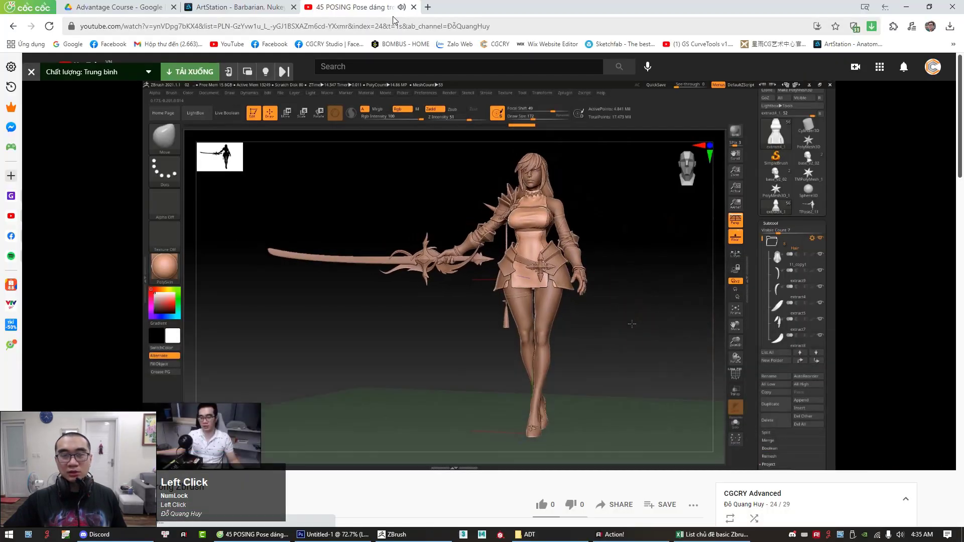
click(908, 7)
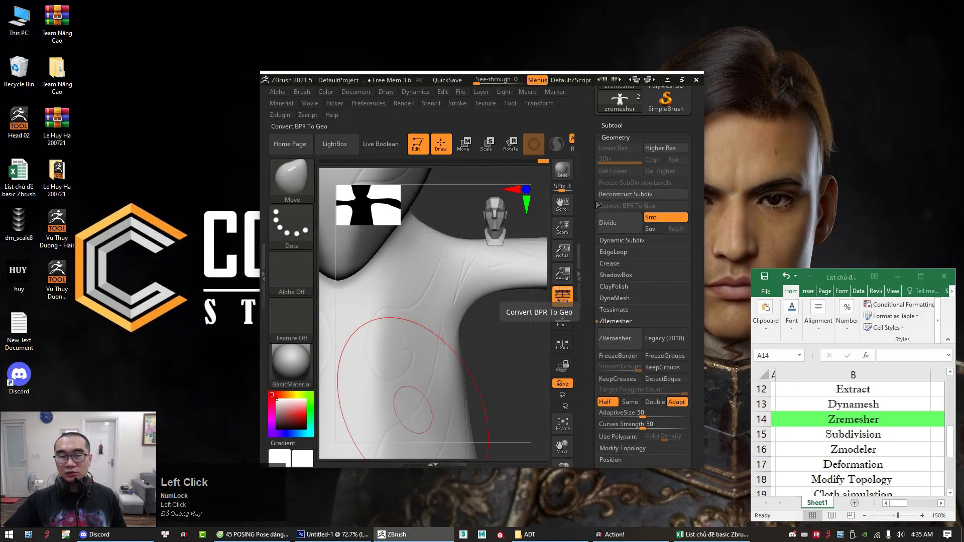
click(681, 80)
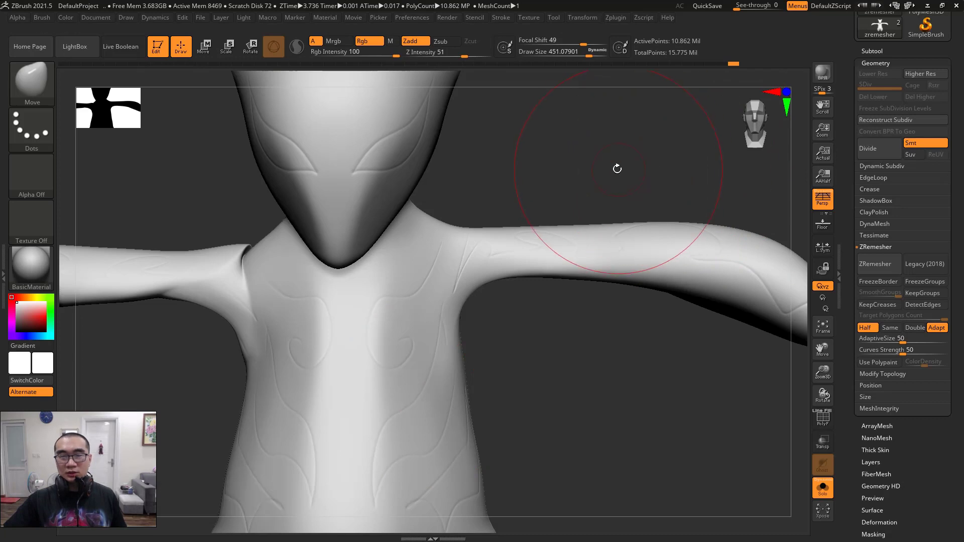
Step: Reduce the Move brush's draw size to about 275 while facing the character's chest and shoulders
drag(617, 168, 609, 171)
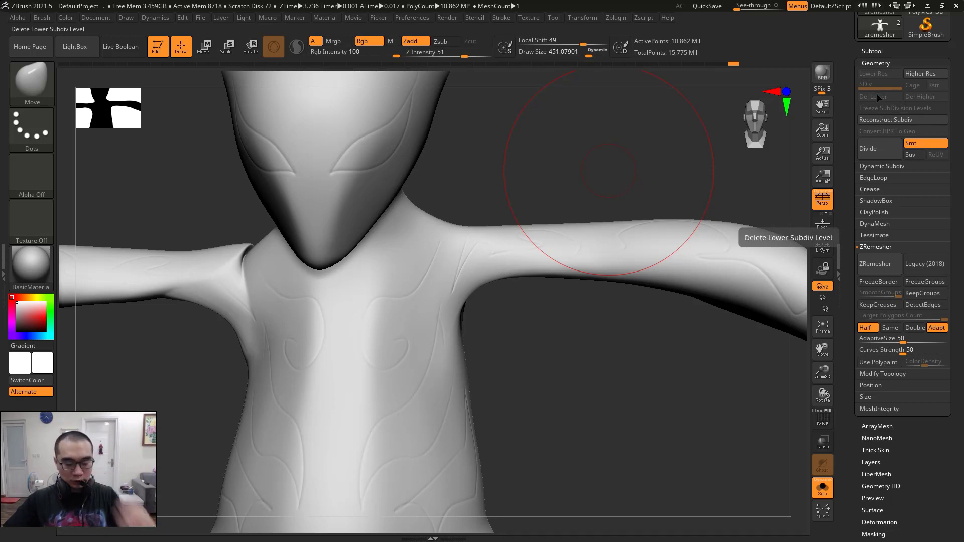
drag(656, 149, 670, 146)
key(bracketleft)
key(bracketleft)
key(bracketleft)
key(bracketleft)
key(bracketleft)
key(bracketleft)
key(bracketleft)
key(bracketleft)
key(bracketleft)
key(bracketleft)
key(bracketleft)
key(bracketleft)
key(bracketleft)
key(bracketleft)
key(bracketleft)
key(bracketleft)
key(bracketleft)
key(bracketleft)
key(bracketleft)
key(bracketleft)
key(bracketleft)
key(bracketleft)
key(bracketleft)
key(bracketleft)
key(bracketleft)
key(bracketleft)
key(bracketleft)
key(bracketleft)
key(bracketleft)
key(bracketleft)
key(bracketleft)
key(bracketleft)
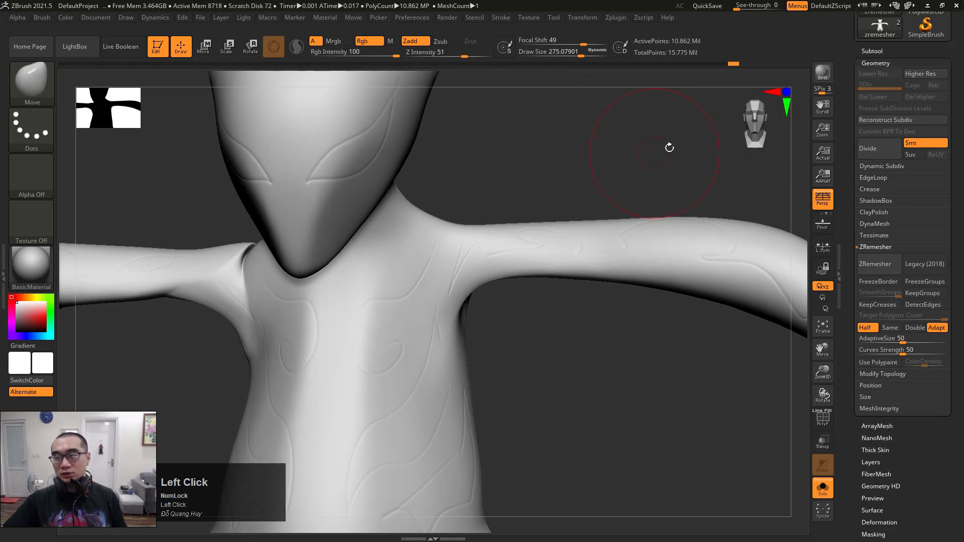
Step: Reconstruct five lower subdivision levels for the high-poly zremesher mesh
click(877, 121)
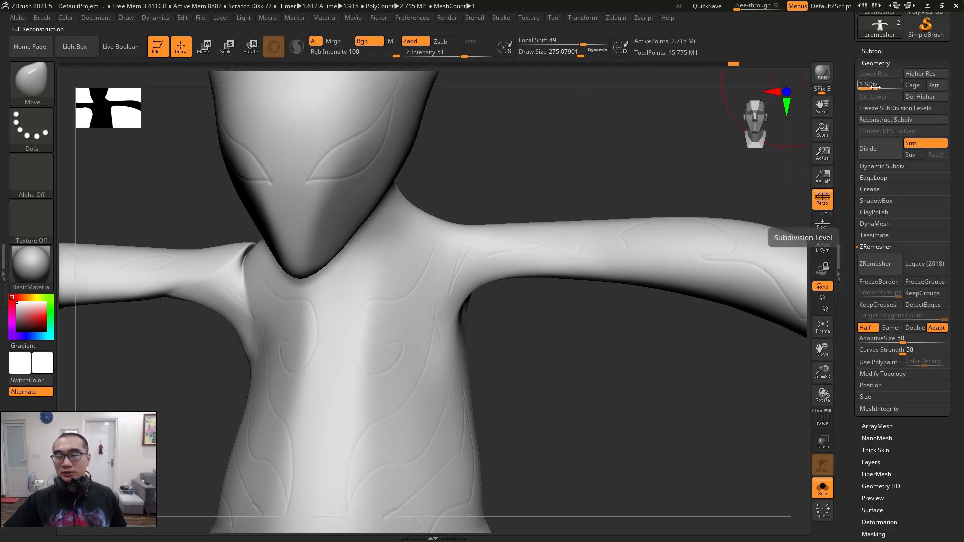
drag(873, 87, 883, 87)
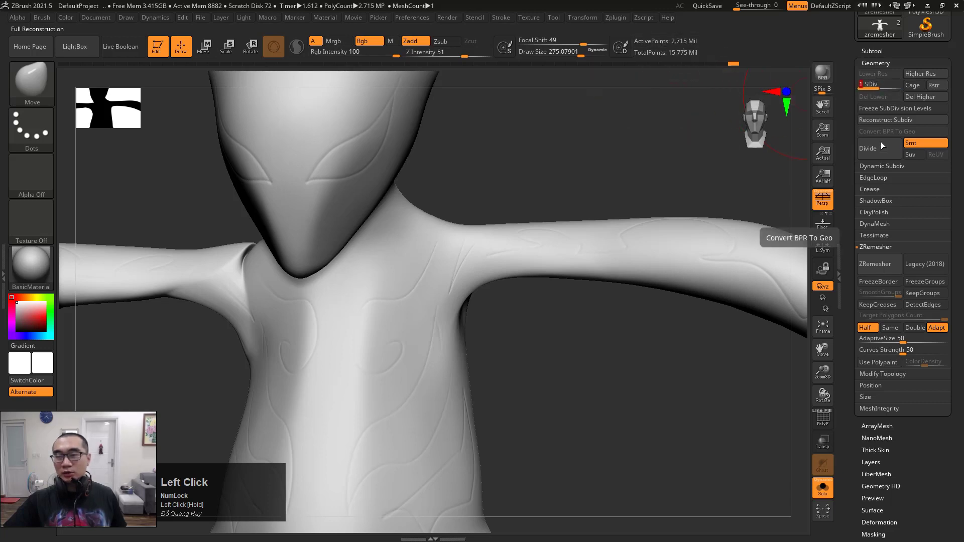
click(877, 120)
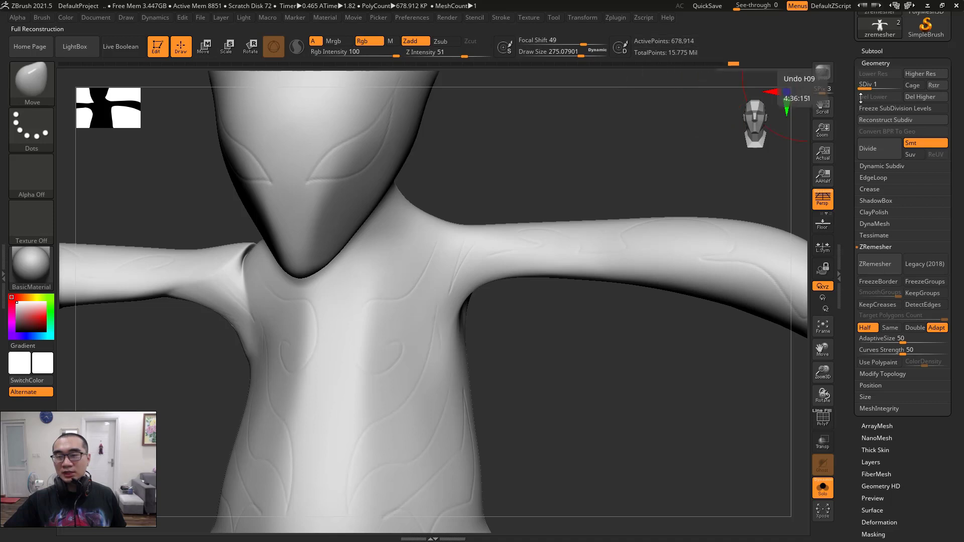
click(880, 119)
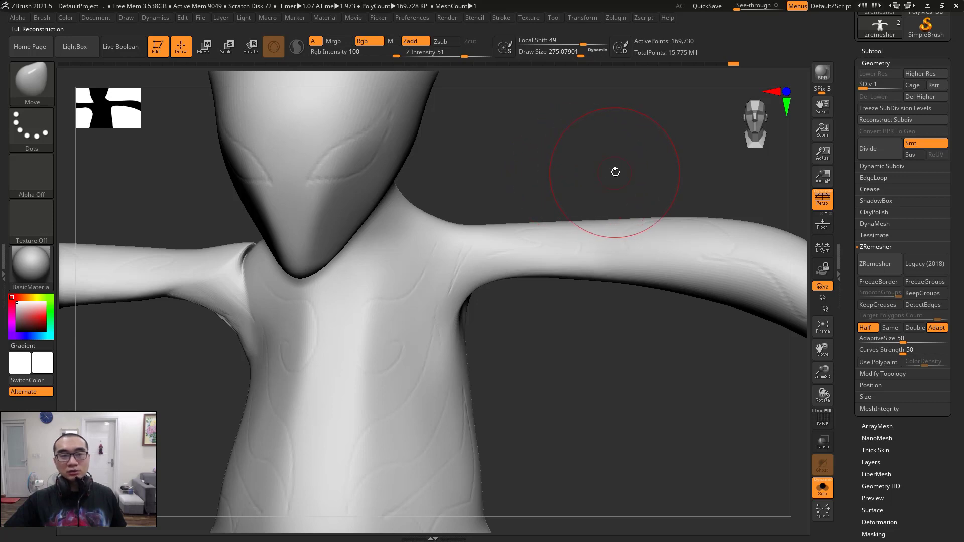
click(885, 120)
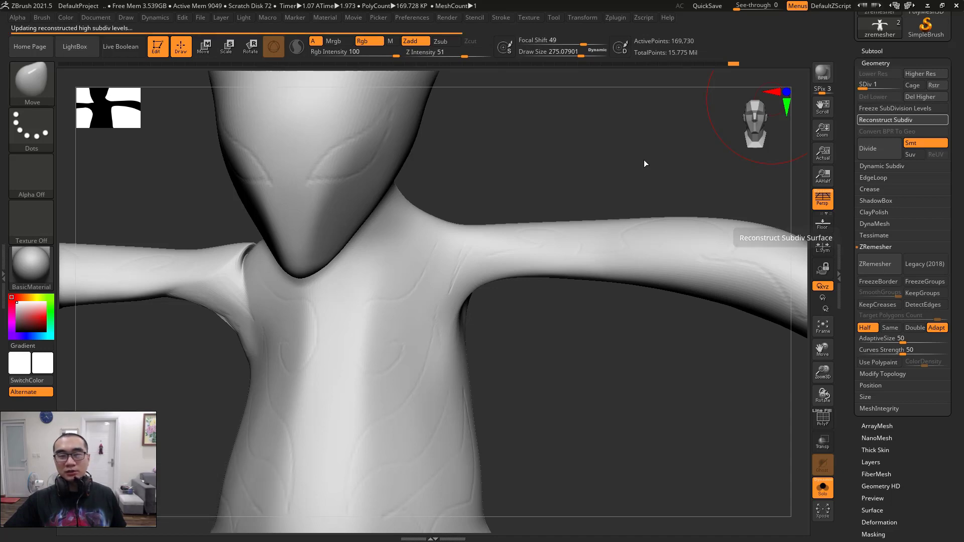
click(881, 119)
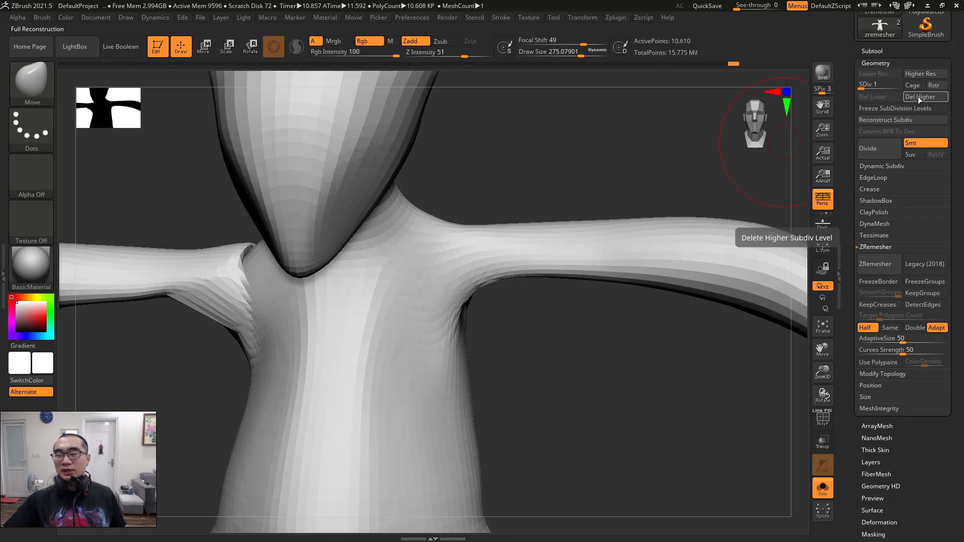
Step: Set the reconstructed zremesher mesh to subdivision level 4
click(868, 87)
drag(869, 87, 880, 88)
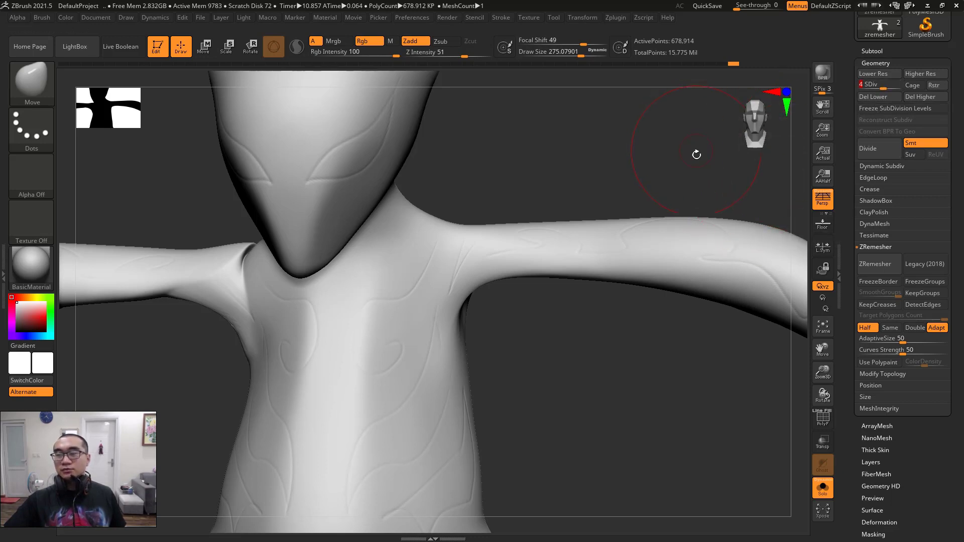
drag(639, 179, 668, 155)
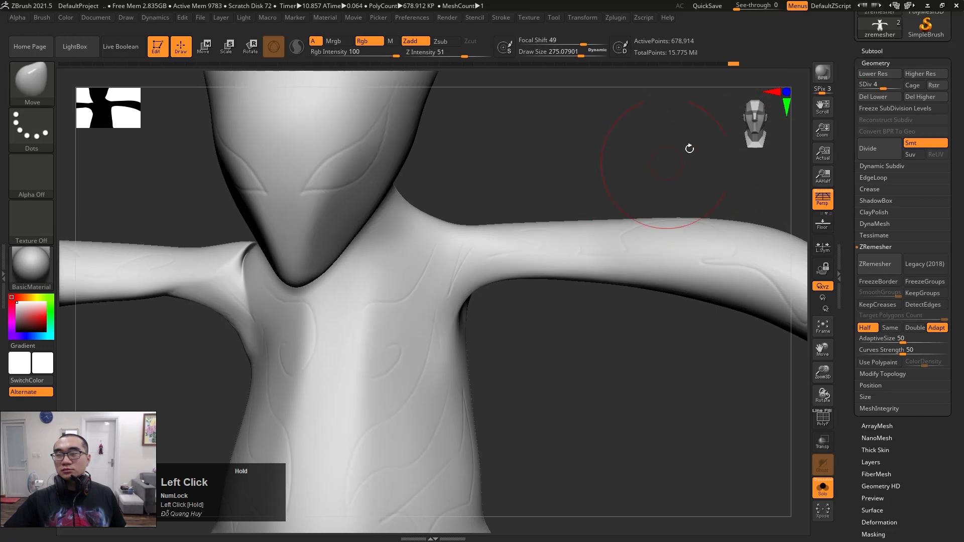
Step: Look over the zremesher and dynamesh entries in the subtool list and the active mesh's geometry settings
click(874, 63)
click(873, 51)
drag(894, 153, 895, 136)
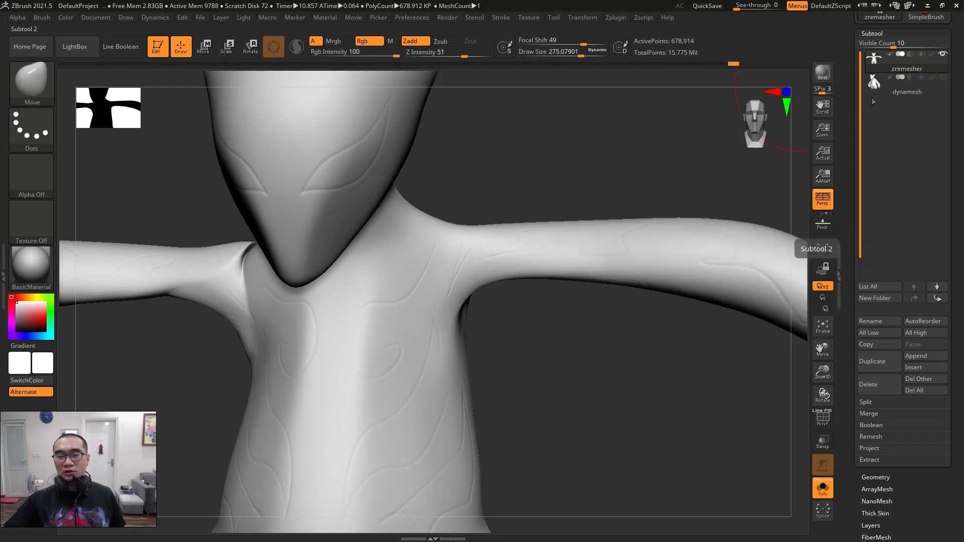
mouse_move(879, 70)
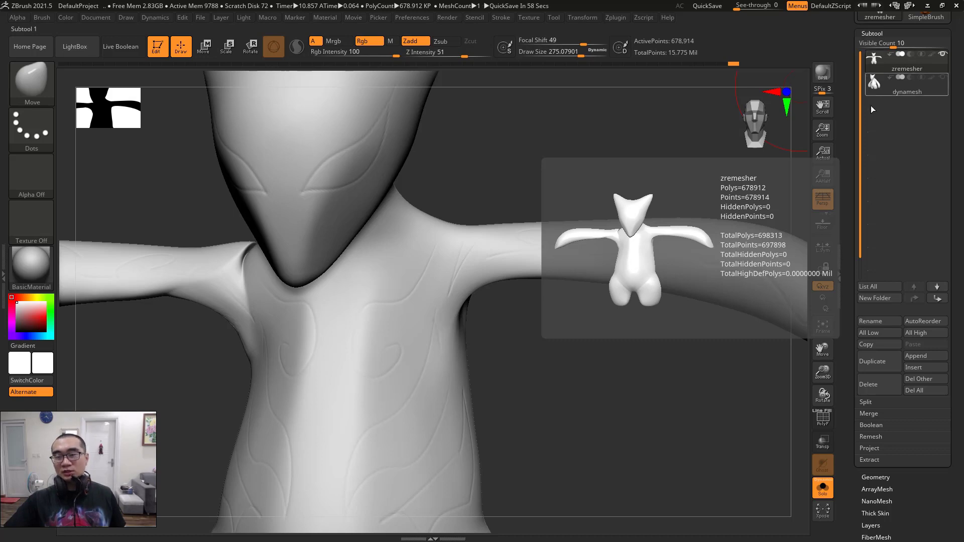
click(871, 34)
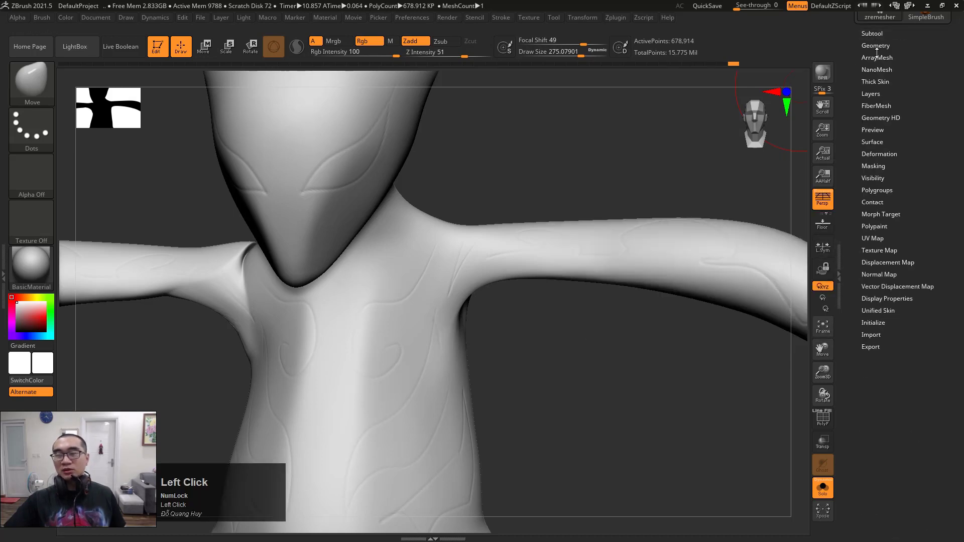
click(876, 45)
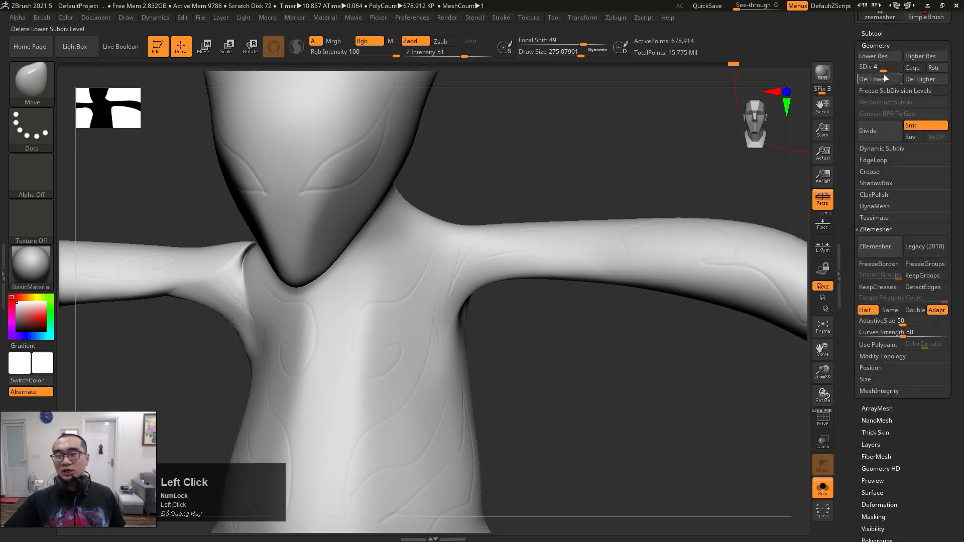
Step: Switch all subtools to their lowest and highest subdivision levels twice, ending on the highest, and reopen the geometry settings
click(872, 33)
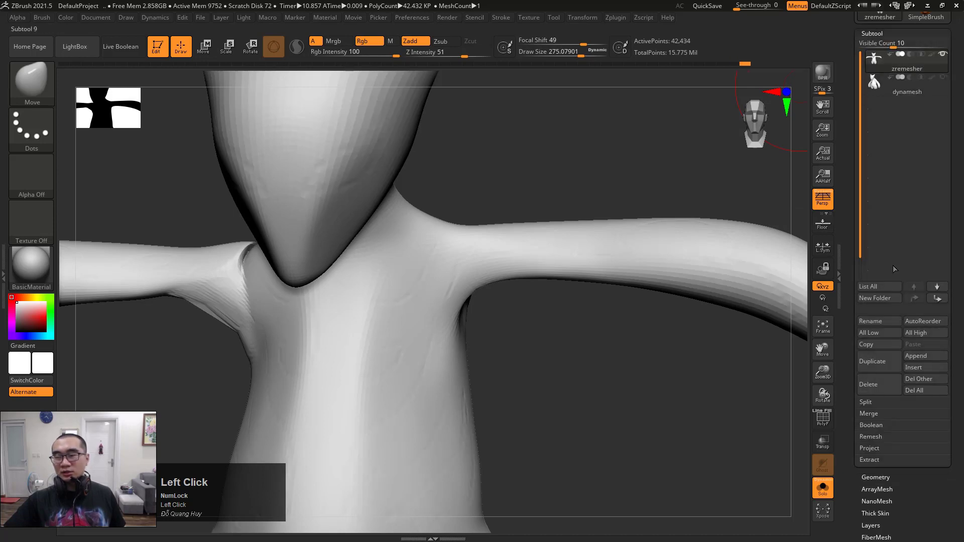
click(872, 333)
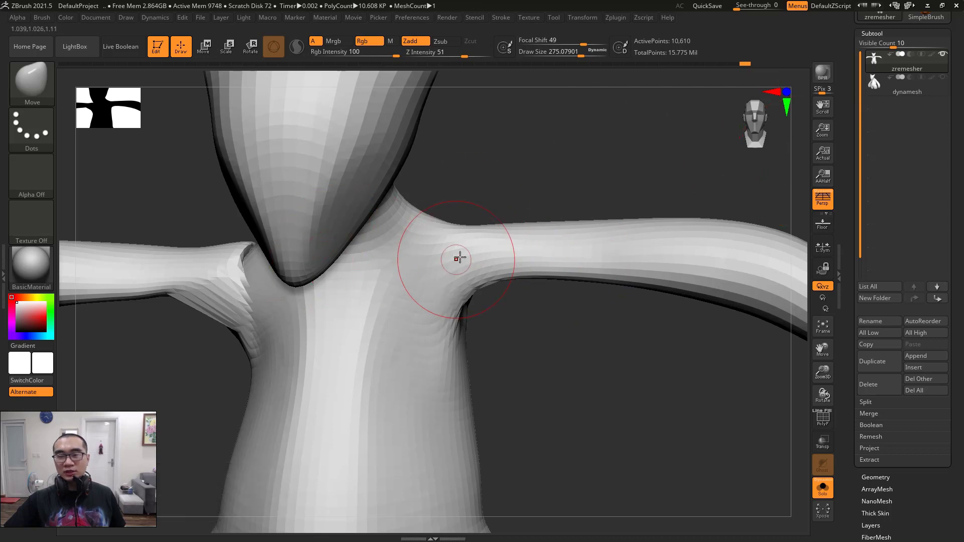
click(926, 333)
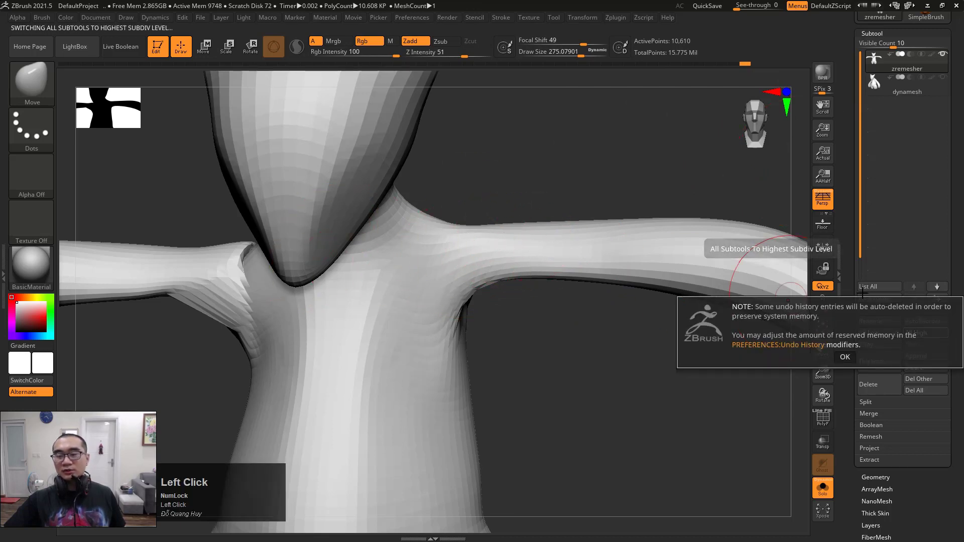
click(845, 357)
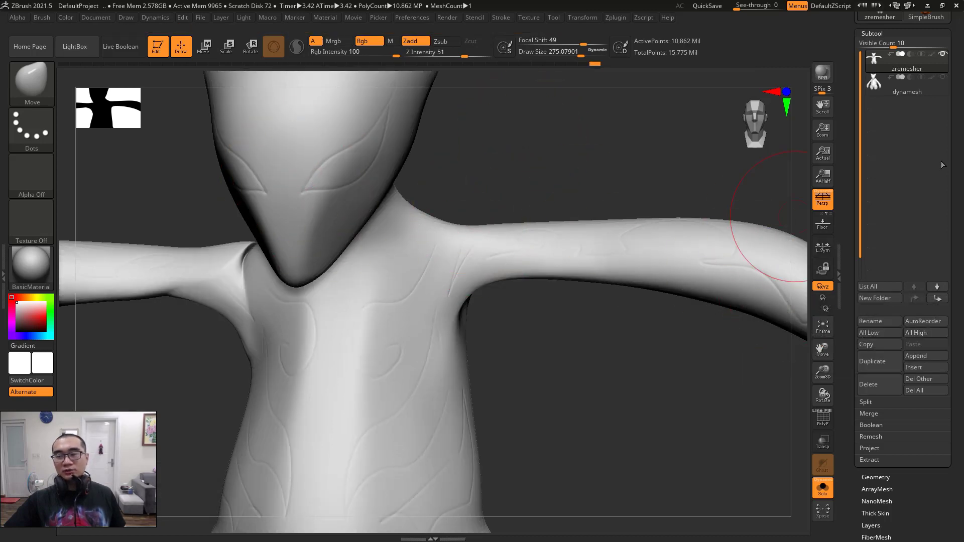
click(876, 332)
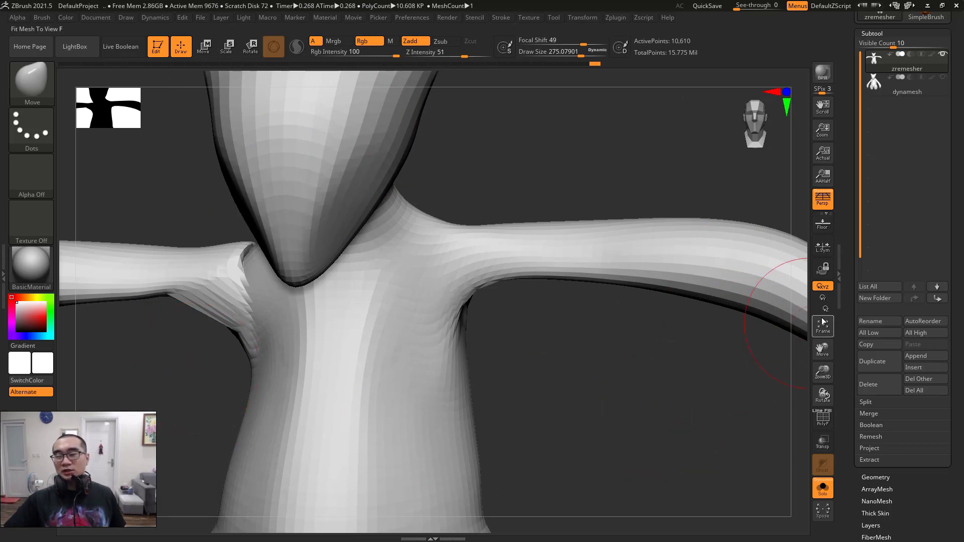
click(937, 333)
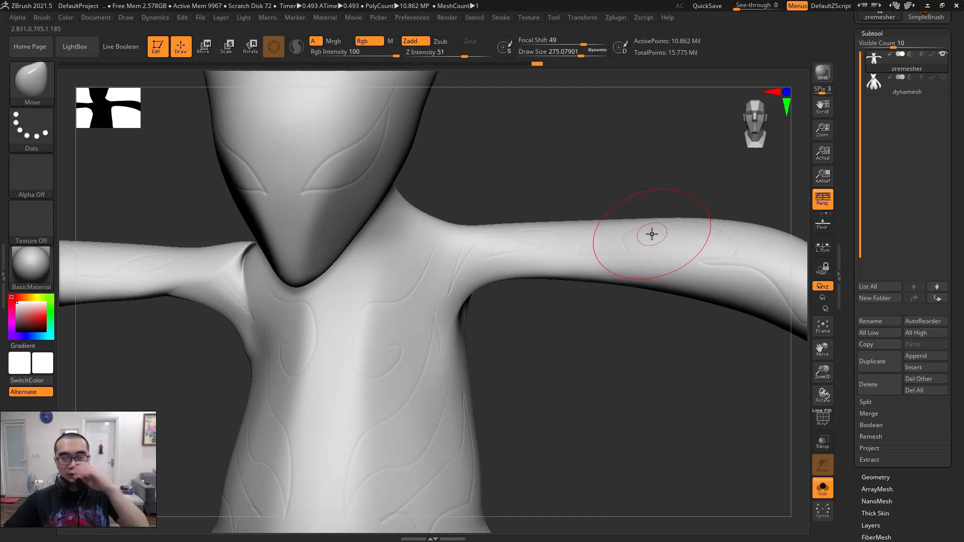
click(872, 33)
click(870, 45)
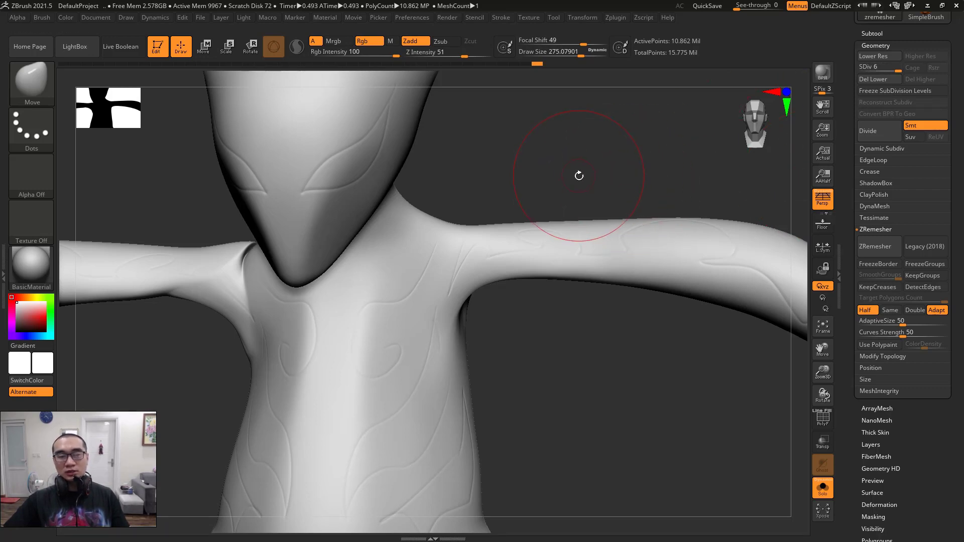
Step: Annotate the view in red, circling and crossing out the pinched shoulder and putting a check mark on the smooth shoulder
drag(579, 176, 510, 155)
key(ctrl+shift+1)
mouse_move(241, 211)
mouse_down()
mouse_move(117, 341)
mouse_move(263, 292)
mouse_move(235, 219)
mouse_up()
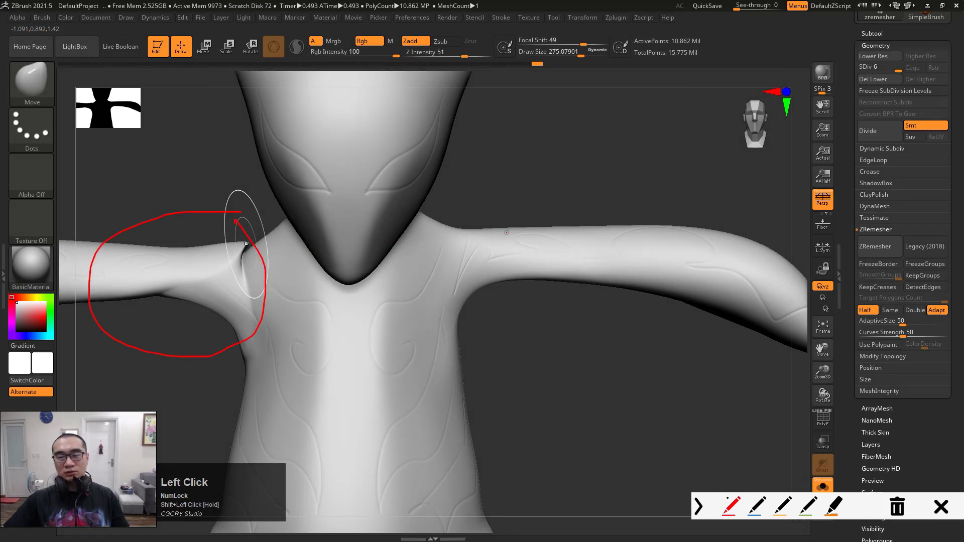
drag(468, 237, 530, 186)
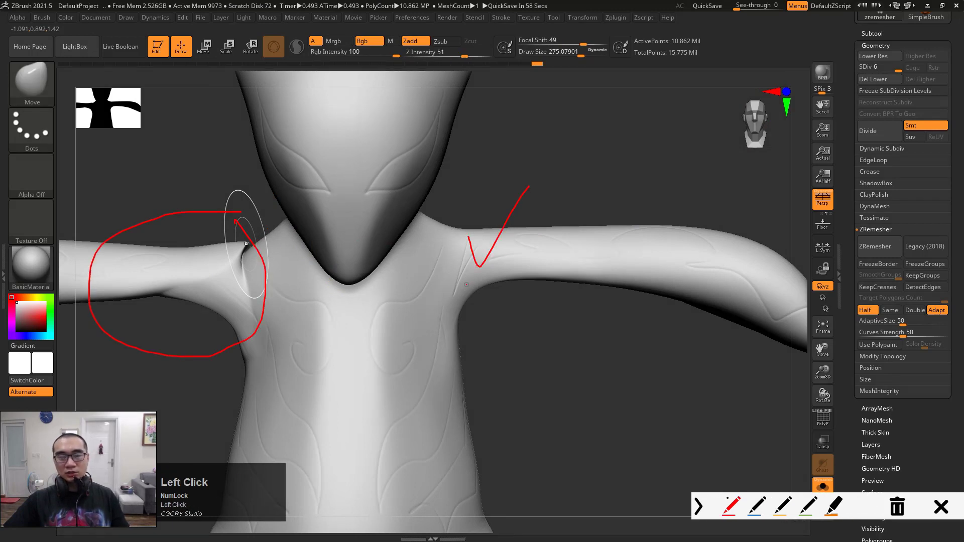
mouse_move(176, 350)
mouse_down()
mouse_move(201, 380)
mouse_move(156, 394)
mouse_up()
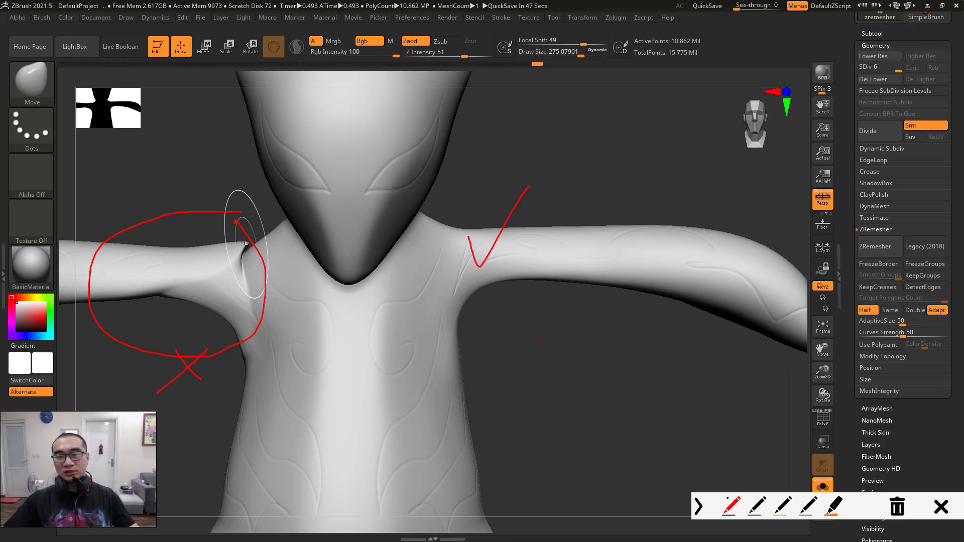
Step: Clear the red annotations and turn the model to show the smooth shoulder and arm at an angle
key(Escape)
drag(563, 167, 569, 175)
ctrl+right_drag(568, 175, 519, 175)
drag(573, 184, 527, 188)
Step: Switch to the Excel topic list at full size and move the green row highlight from Zremesher to Subdivision
click(942, 6)
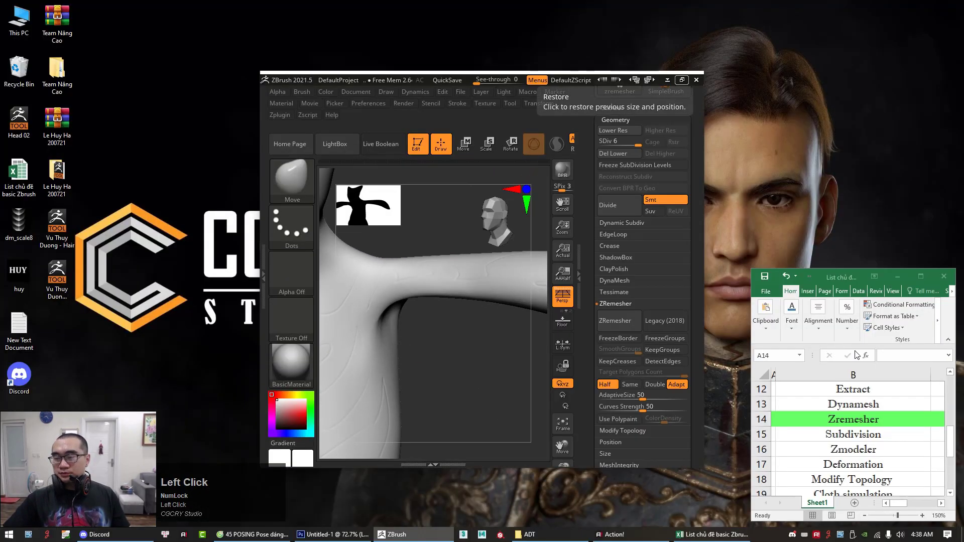
click(922, 277)
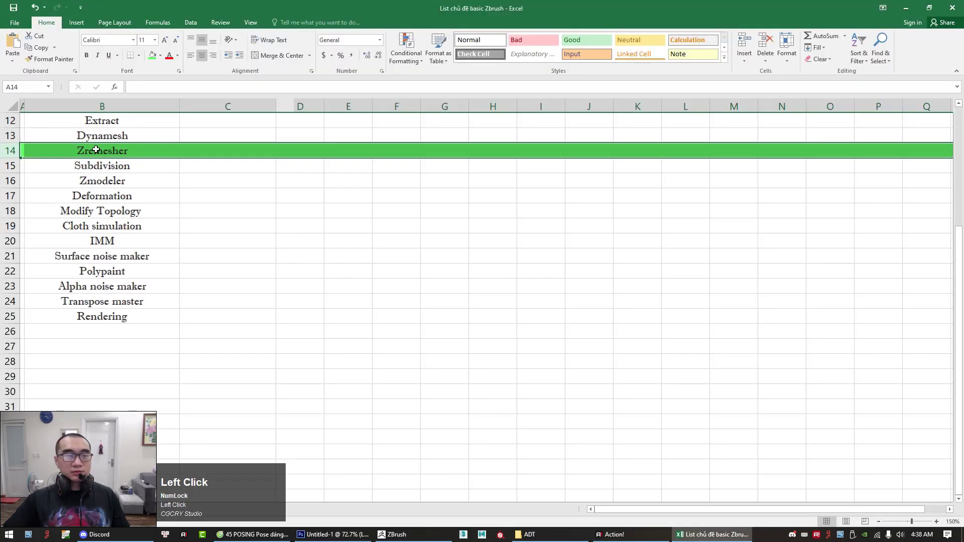
key(ctrl+z)
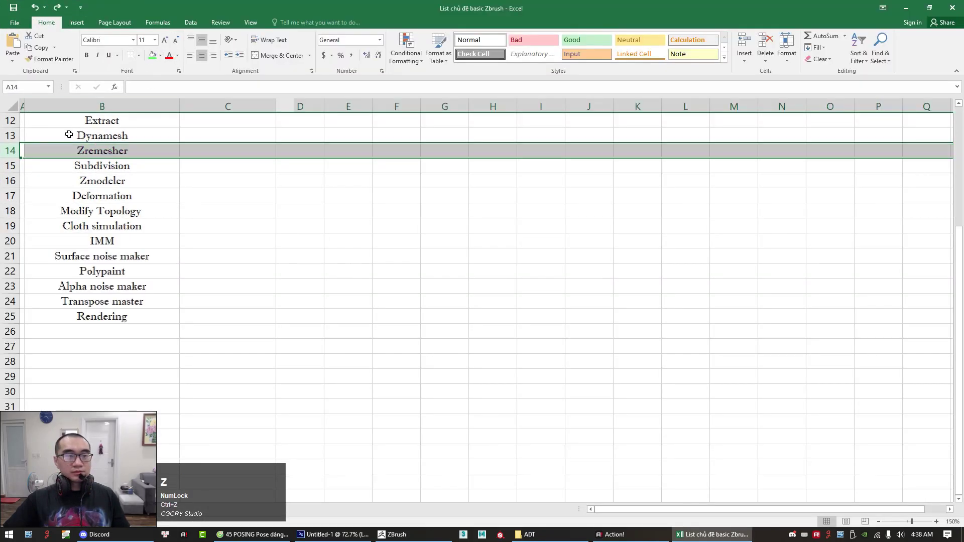
click(20, 165)
click(152, 55)
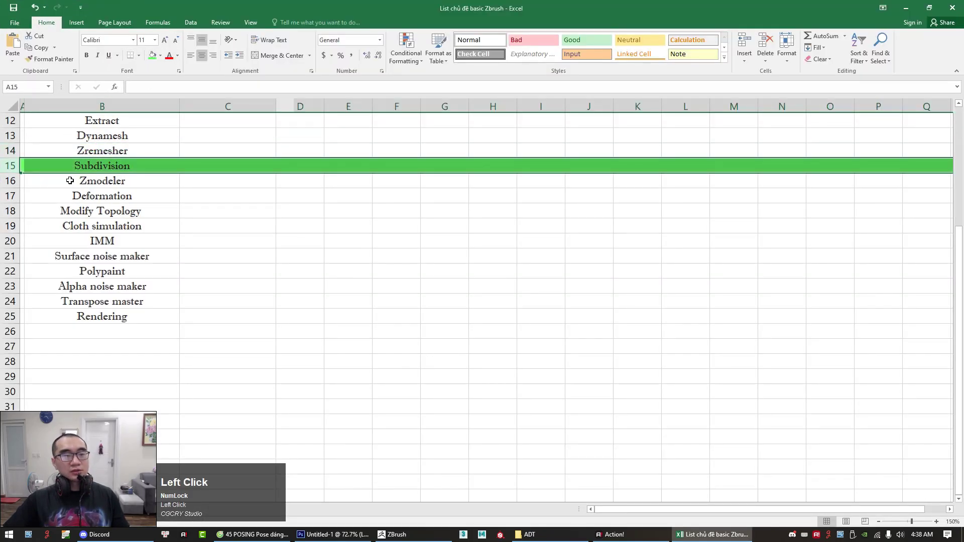
click(10, 181)
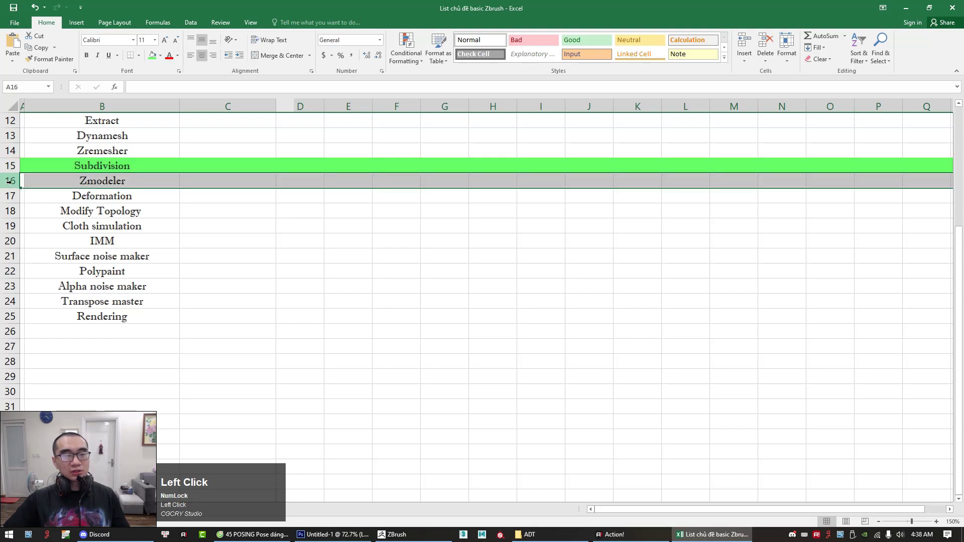
click(231, 240)
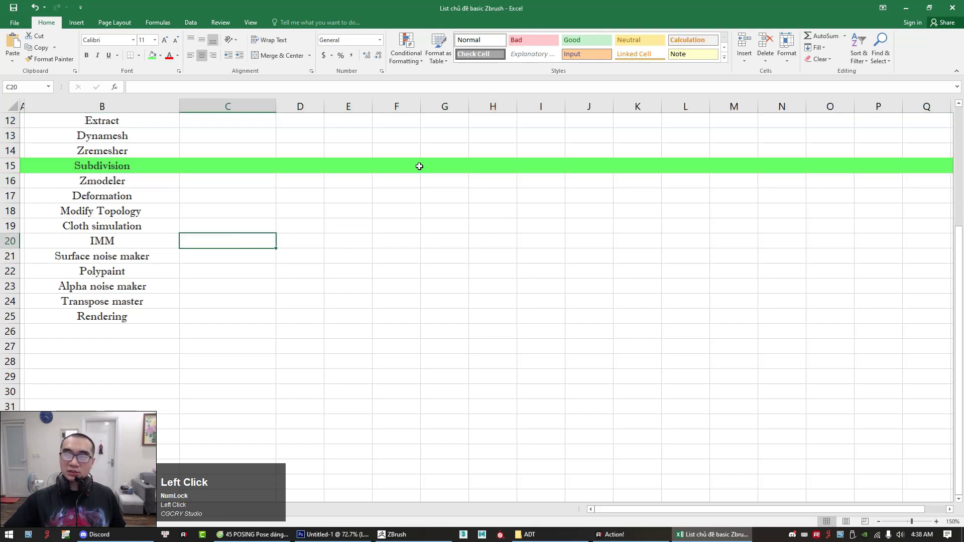
Step: Shrink the Excel list back to a slightly enlarged small window and return to ZBrush at full size
click(930, 7)
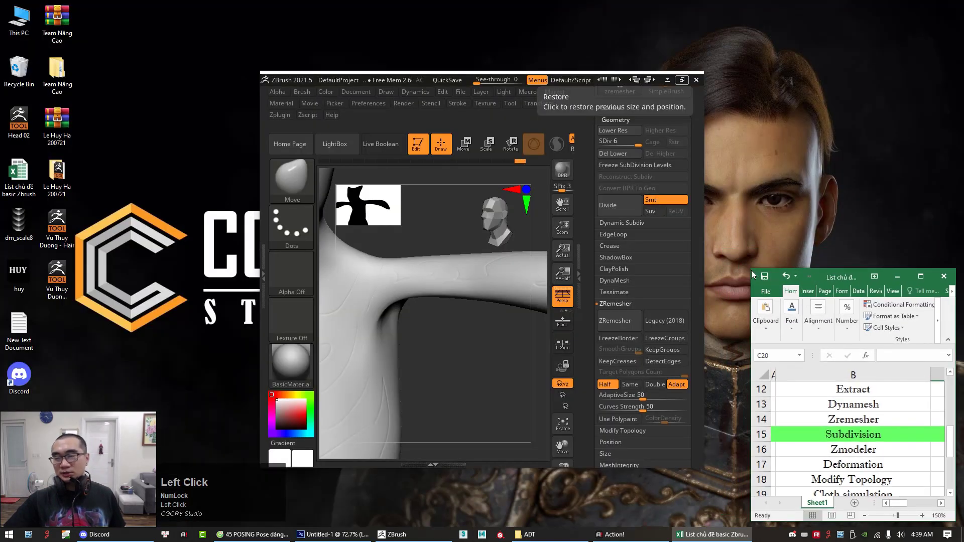
drag(752, 269, 739, 262)
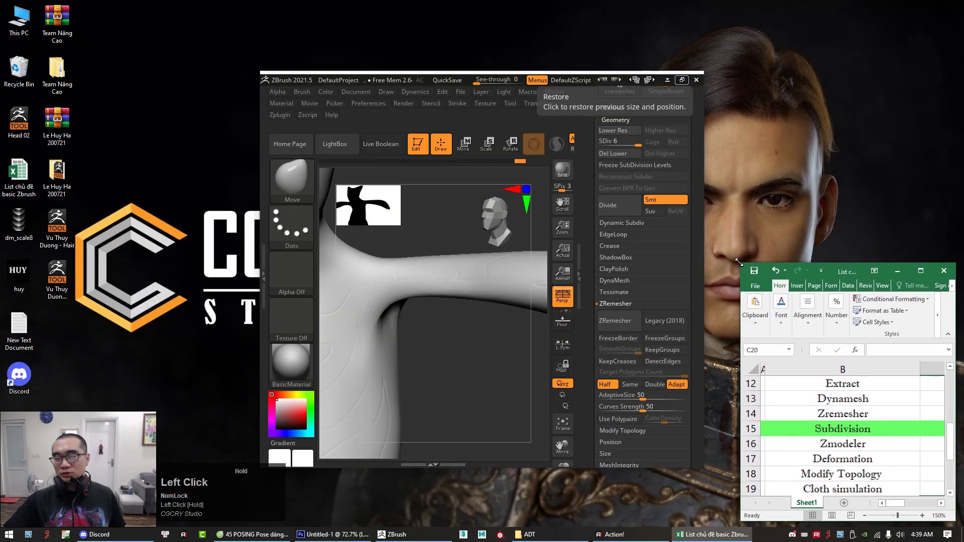
click(815, 193)
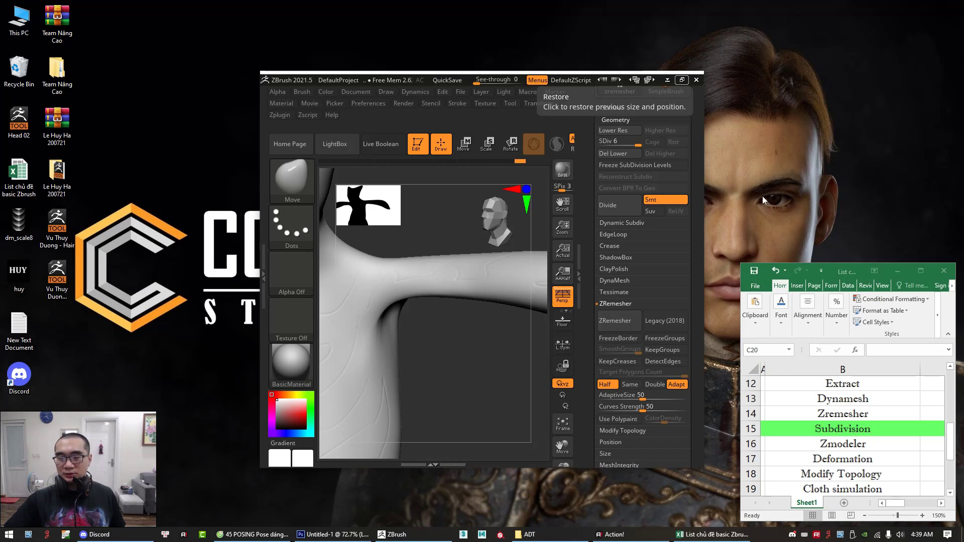
click(839, 112)
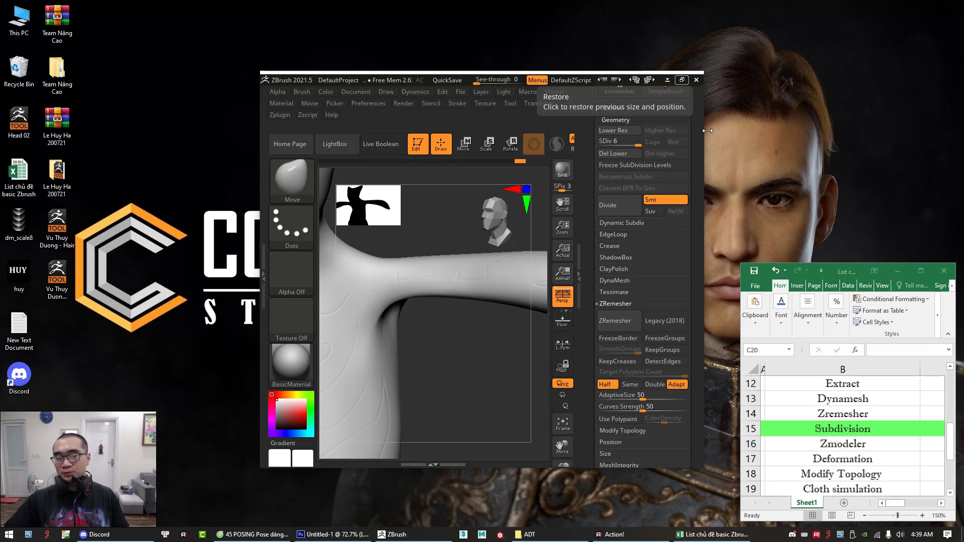
click(681, 81)
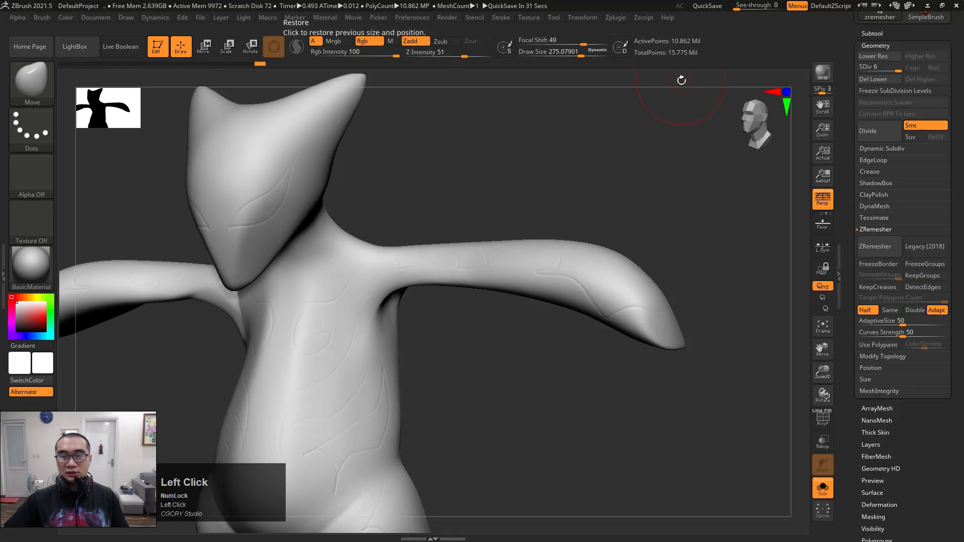